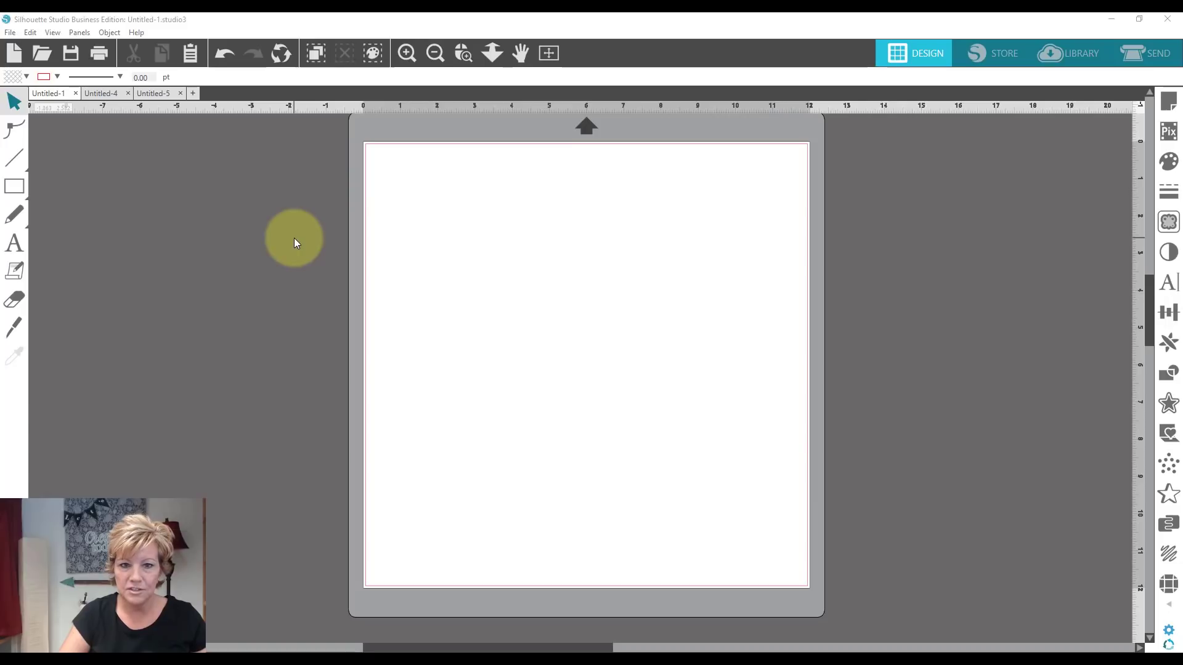
# Step: Add the text "Halloween" to the page
pyautogui.click(15, 243)
pyautogui.click(459, 308)
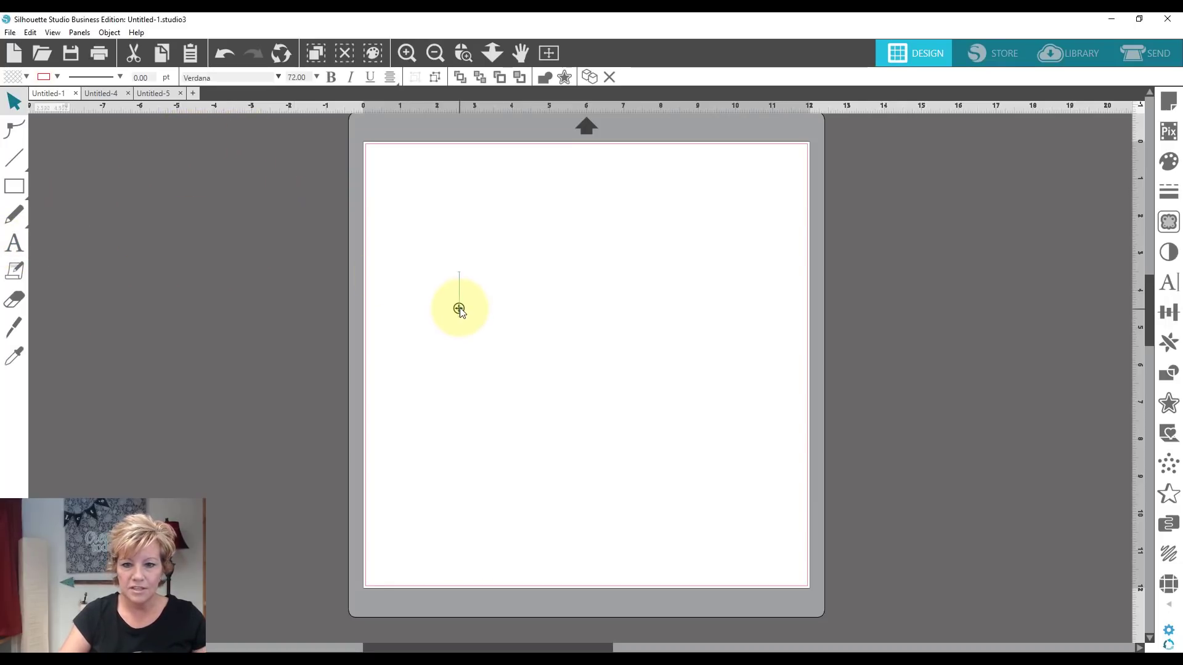
pyautogui.write('Halloween')
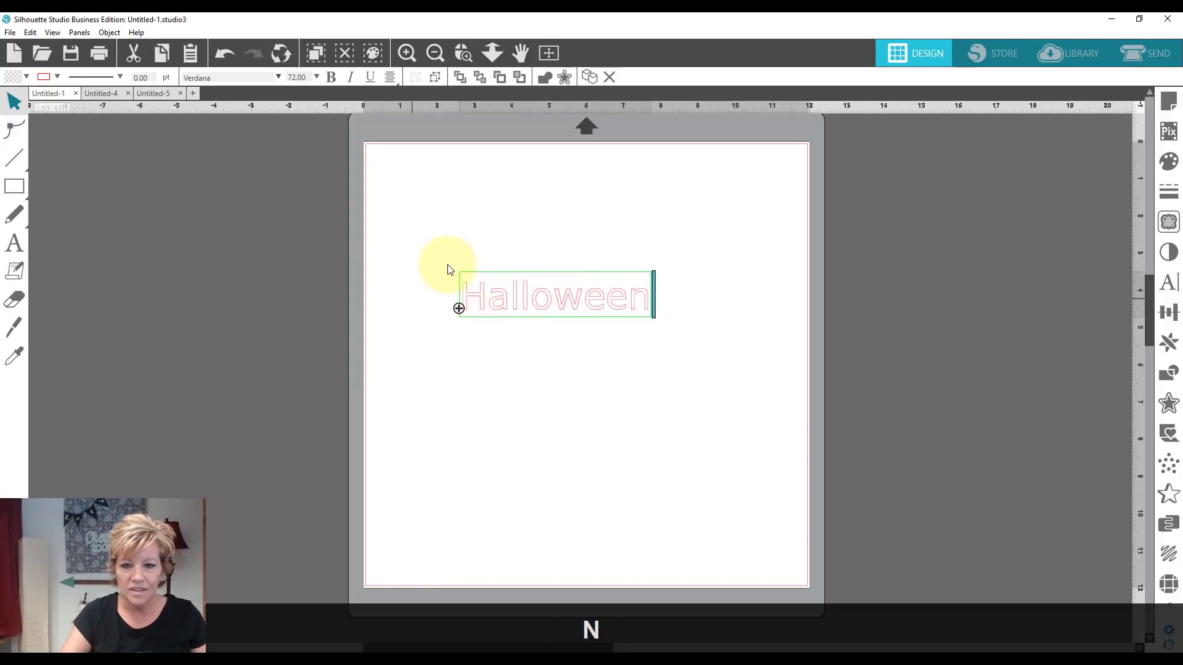
pyautogui.click(450, 220)
# Step: Enlarge the word "Halloween" to about 7.8 in wide and move it near the upper edge of the page
pyautogui.moveTo(443, 230); pyautogui.dragTo(730, 353)
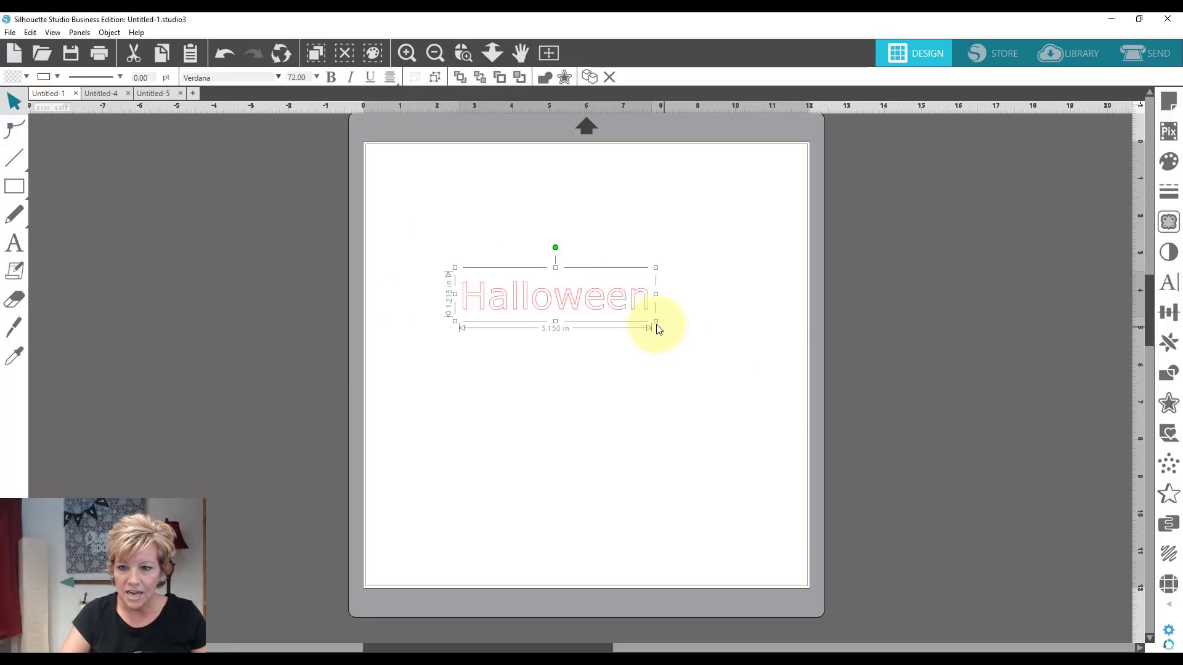
pyautogui.moveTo(656, 321); pyautogui.dragTo(745, 391)
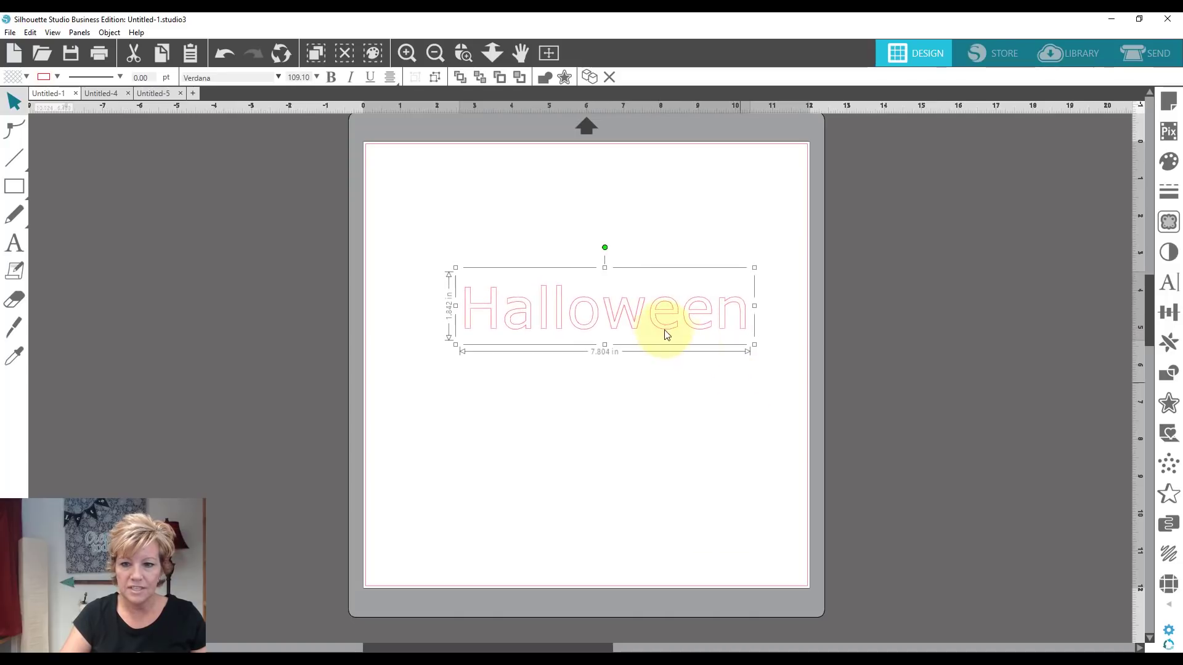
pyautogui.moveTo(598, 312); pyautogui.dragTo(552, 243)
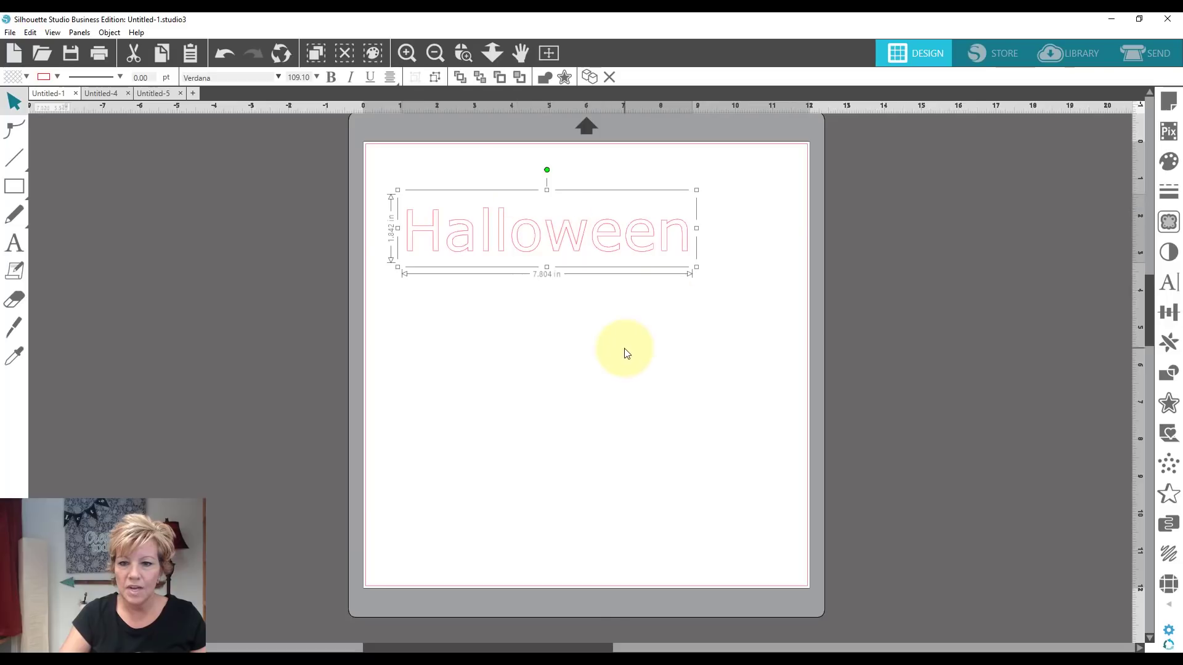
# Step: Fill the word "Halloween" with solid black
pyautogui.click(1169, 162)
pyautogui.click(1044, 178)
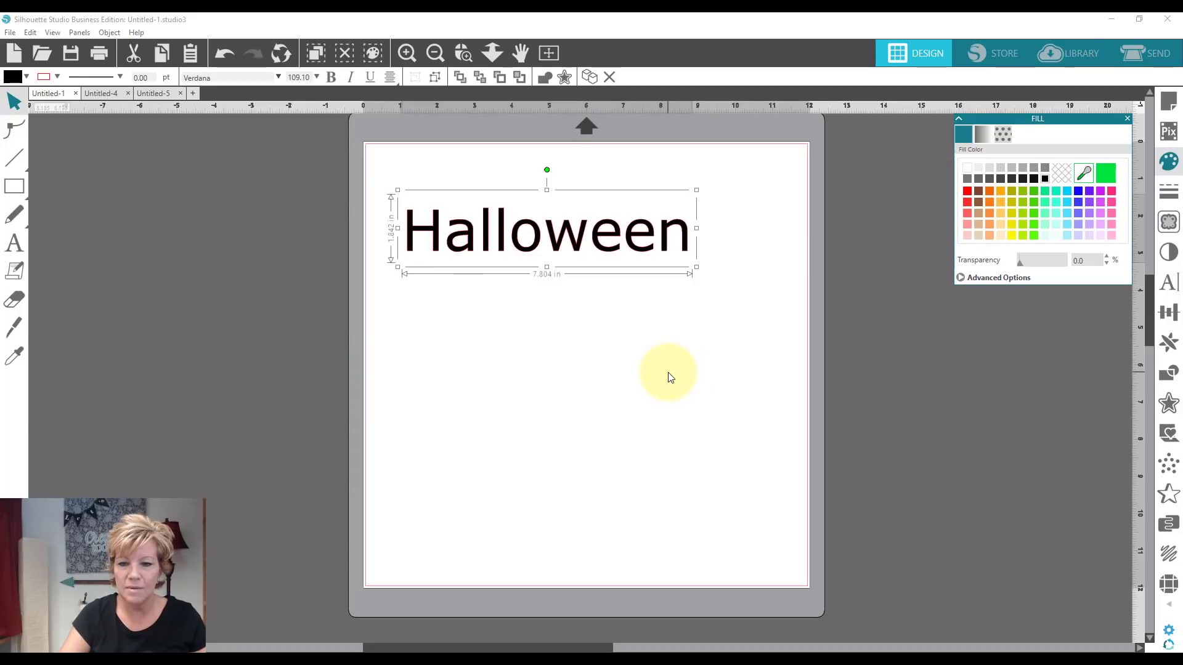
pyautogui.click(647, 351)
# Step: Convert the word "Halloween" to rhinestones using the fill effect with stones in straight rows
pyautogui.moveTo(397, 183); pyautogui.dragTo(718, 279)
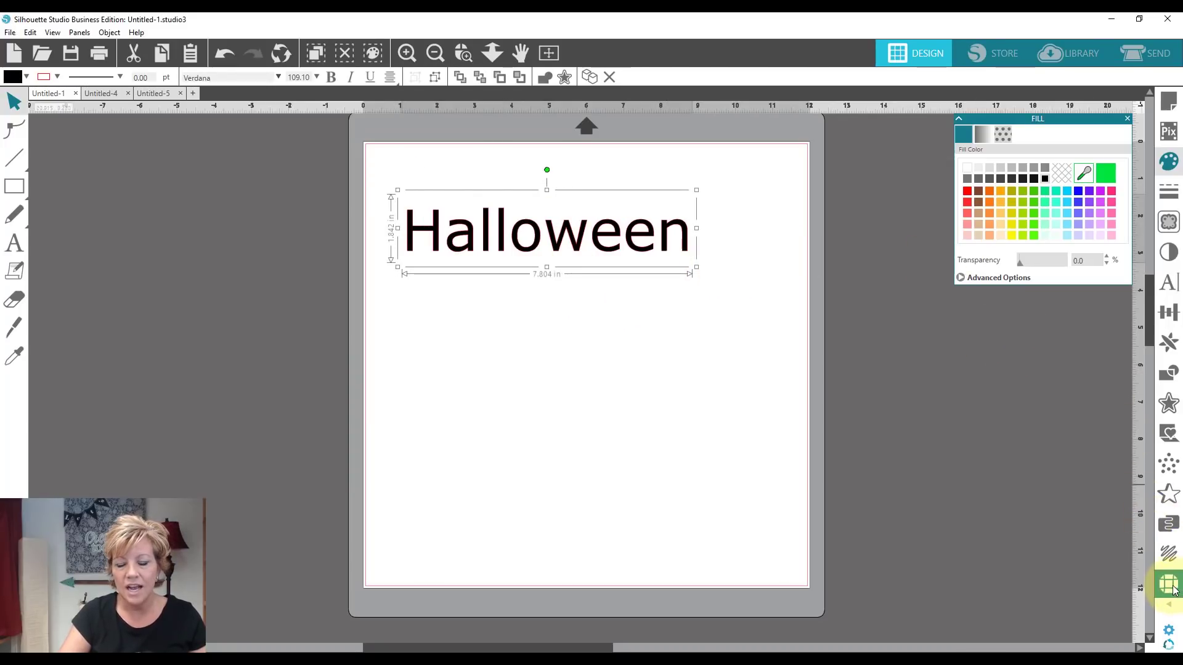
pyautogui.click(1174, 590)
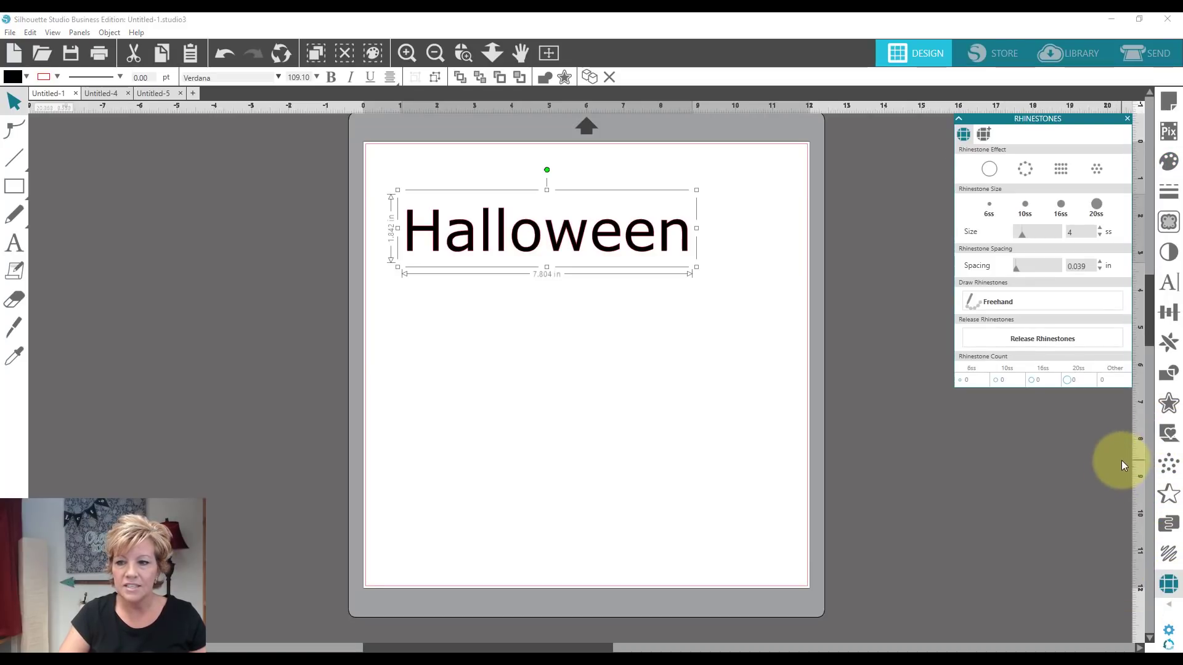
pyautogui.click(1061, 170)
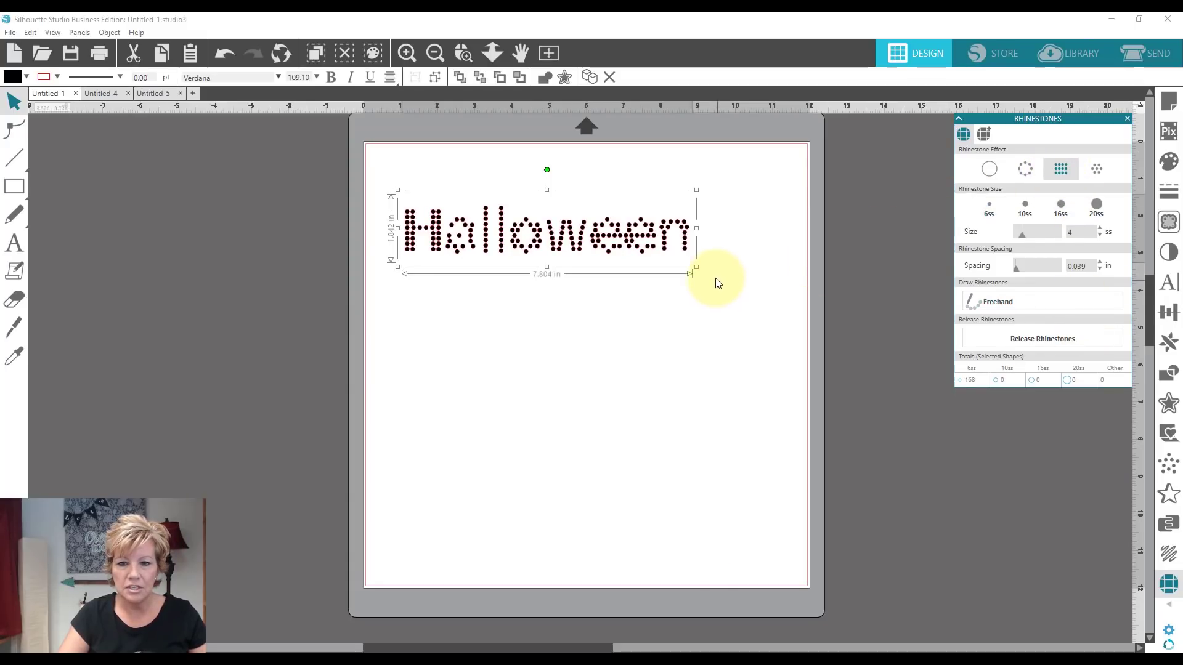
# Step: Enlarge the rhinestone word to about 9.7 in wide and set its stones to 10ss, keeping the straight-row fill effect
pyautogui.moveTo(698, 269); pyautogui.dragTo(766, 316)
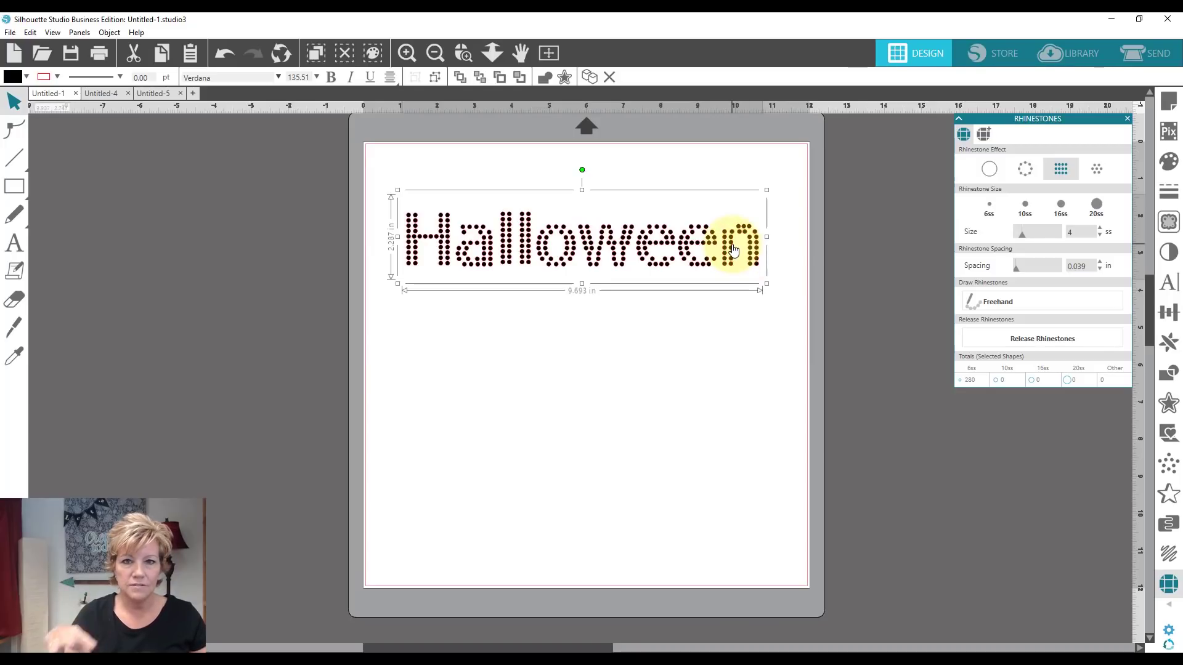
pyautogui.click(1033, 206)
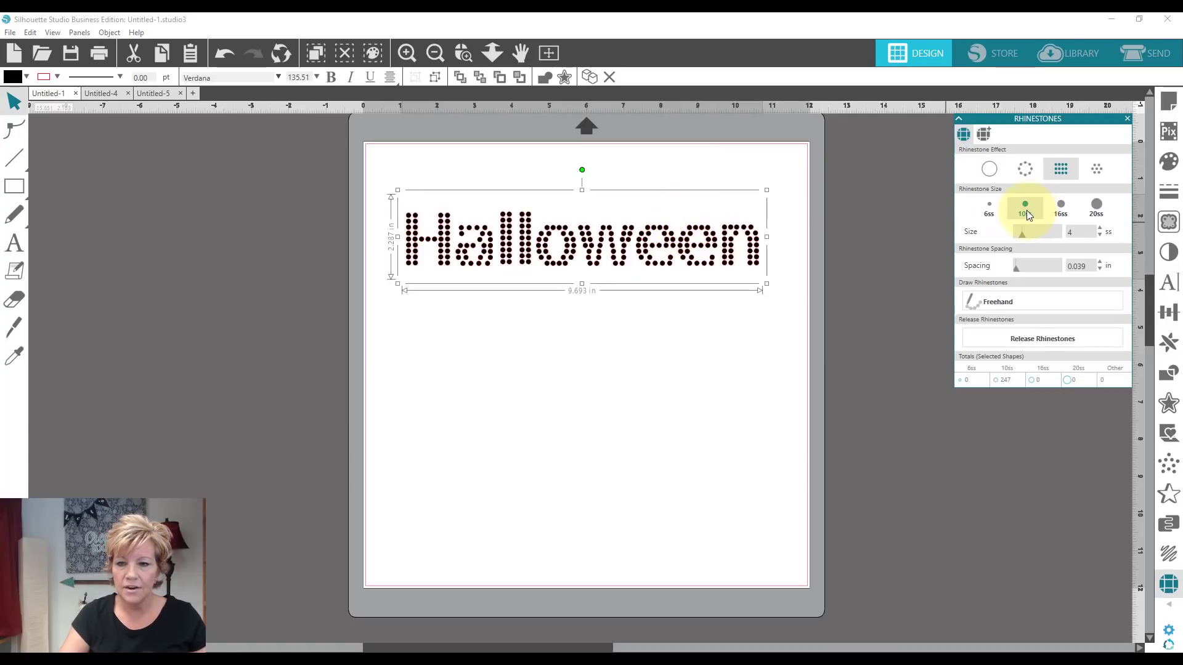
pyautogui.click(1030, 170)
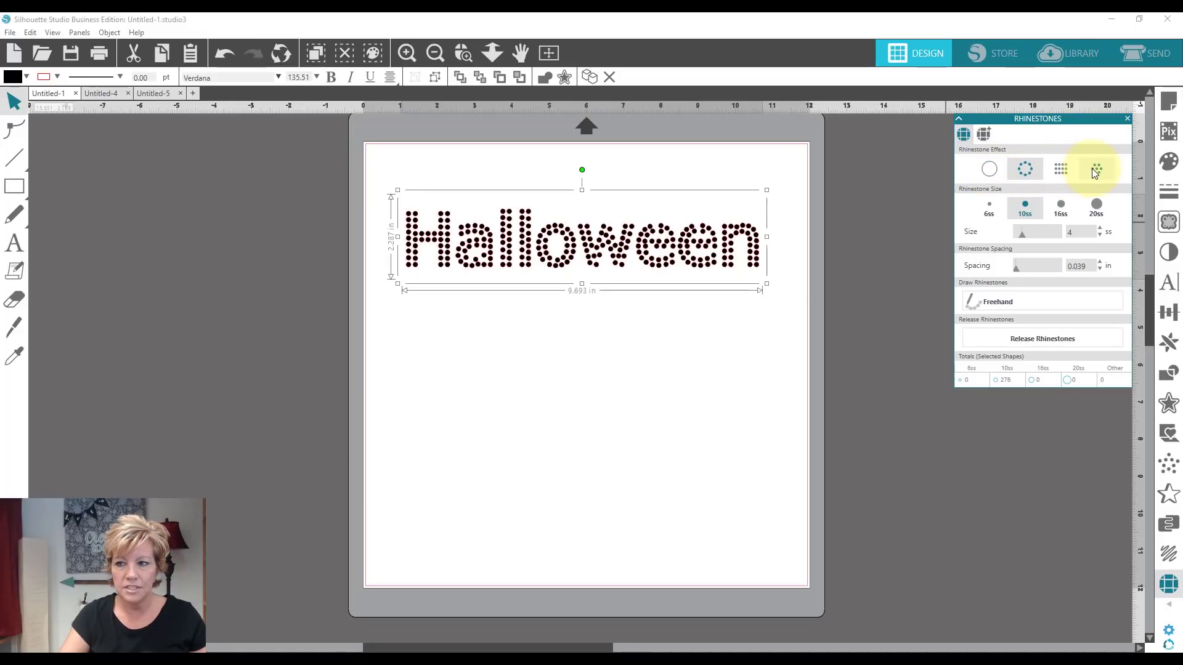
pyautogui.click(1060, 173)
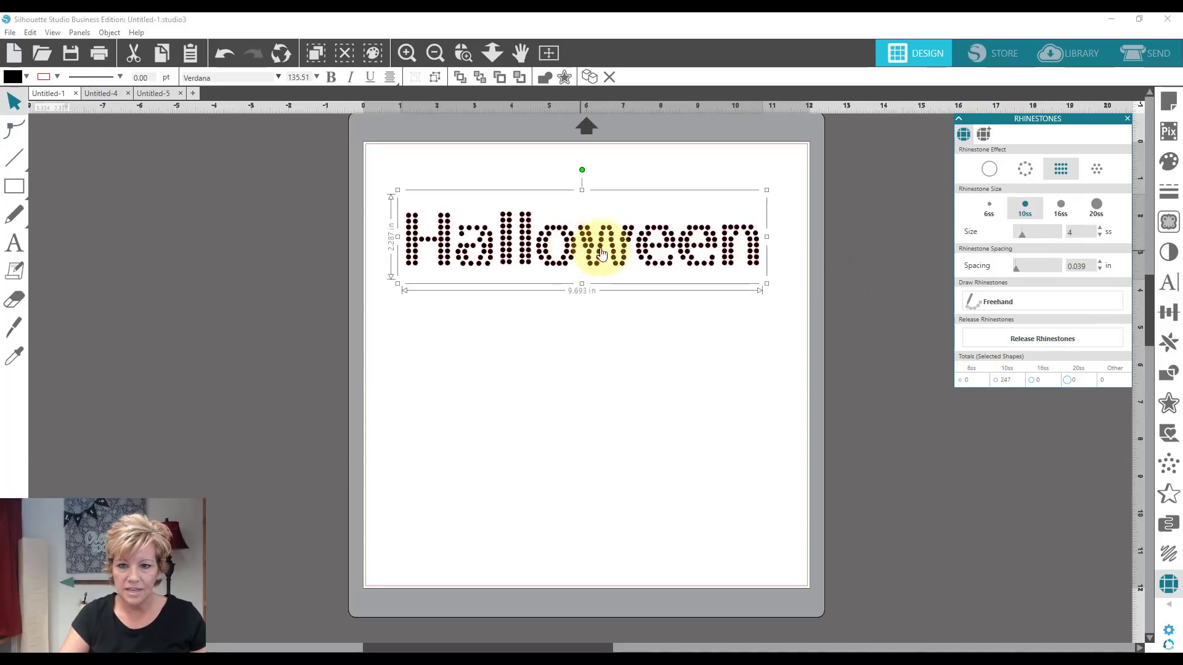
# Step: Change the rhinestone word's font to Times New Roman
pyautogui.click(1169, 259)
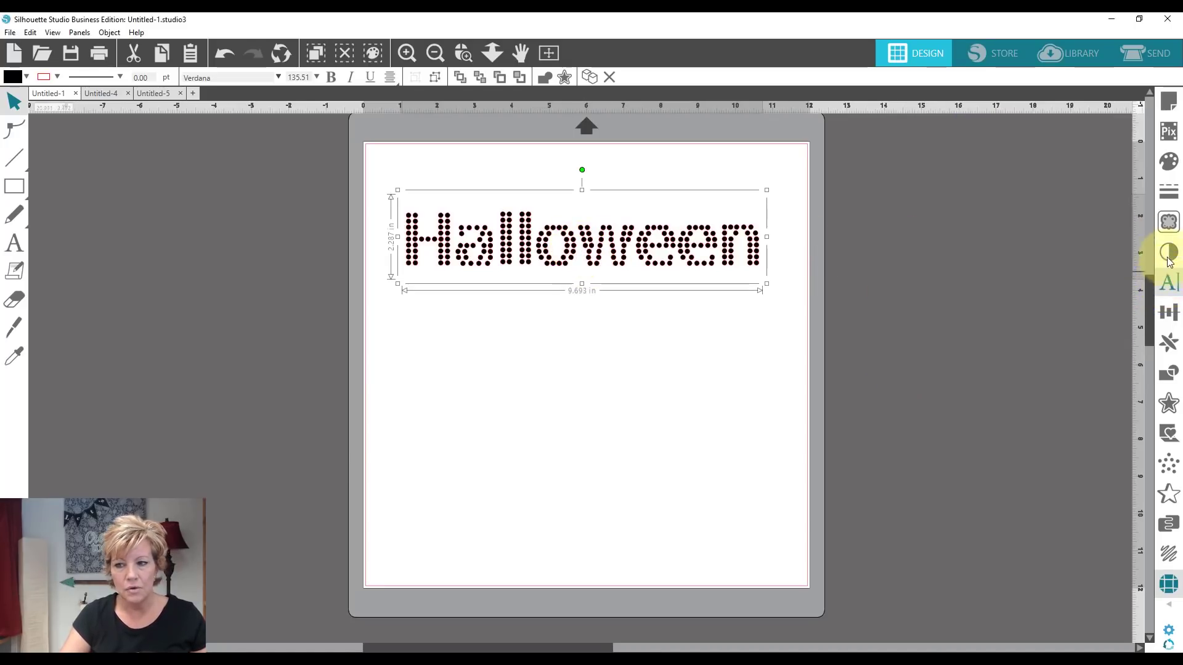
pyautogui.click(1169, 283)
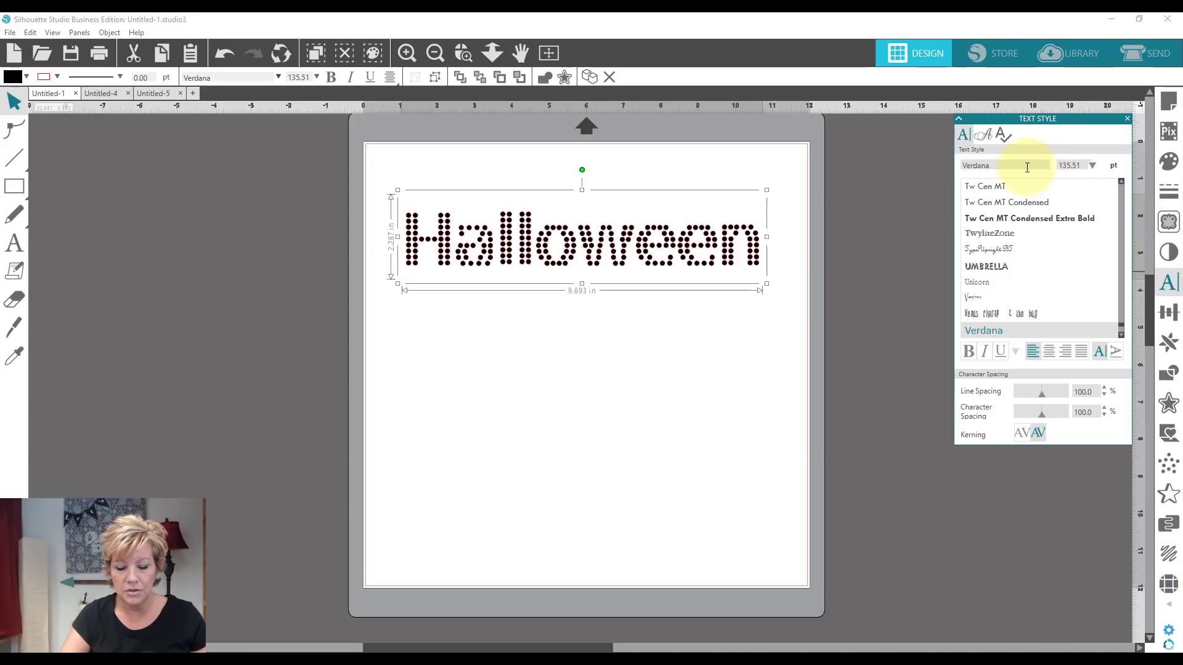
pyautogui.click(1027, 167)
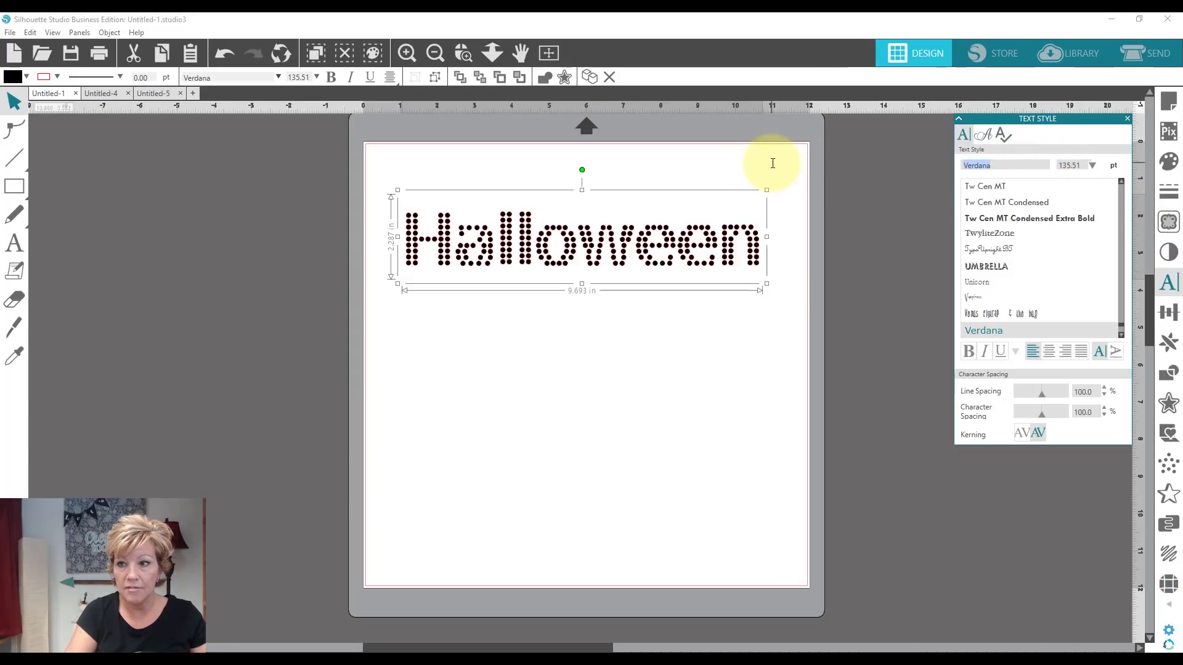
pyautogui.write('times New Roman')
pyautogui.press('Return')
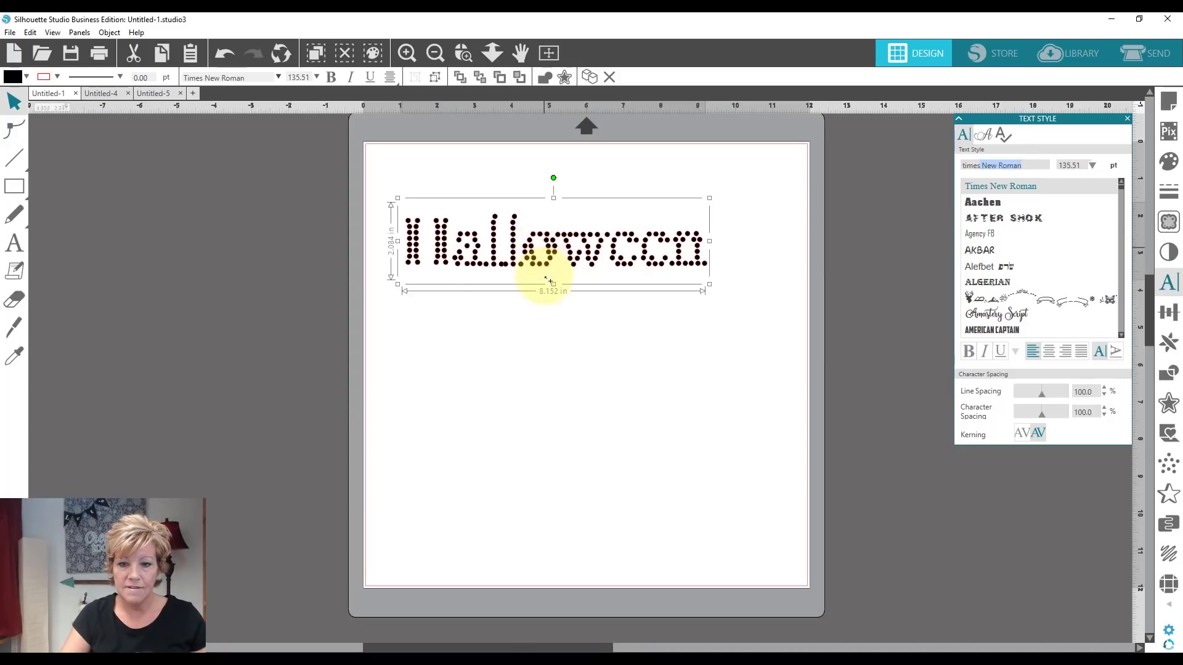
# Step: Duplicate the Times New Roman rhinestone word directly below the original
pyautogui.moveTo(543, 272); pyautogui.dragTo(544, 320)
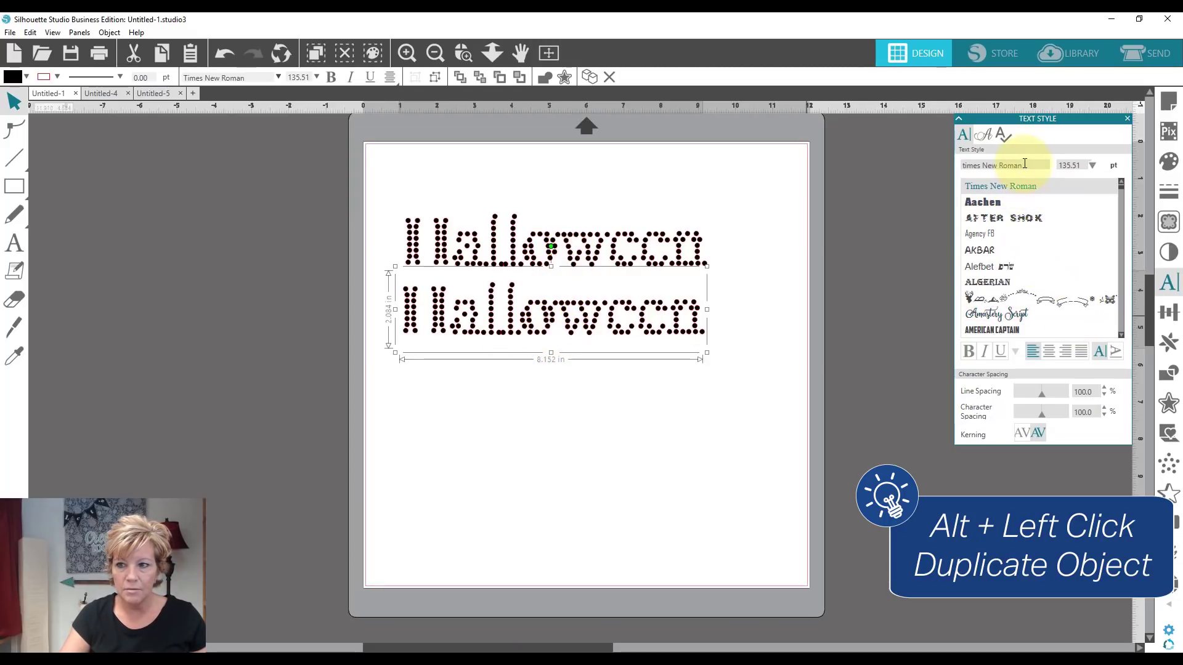
# Step: Try several fonts on the duplicated word, from Akbar through Algerian and Amastery Script to Amy
pyautogui.click(1039, 250)
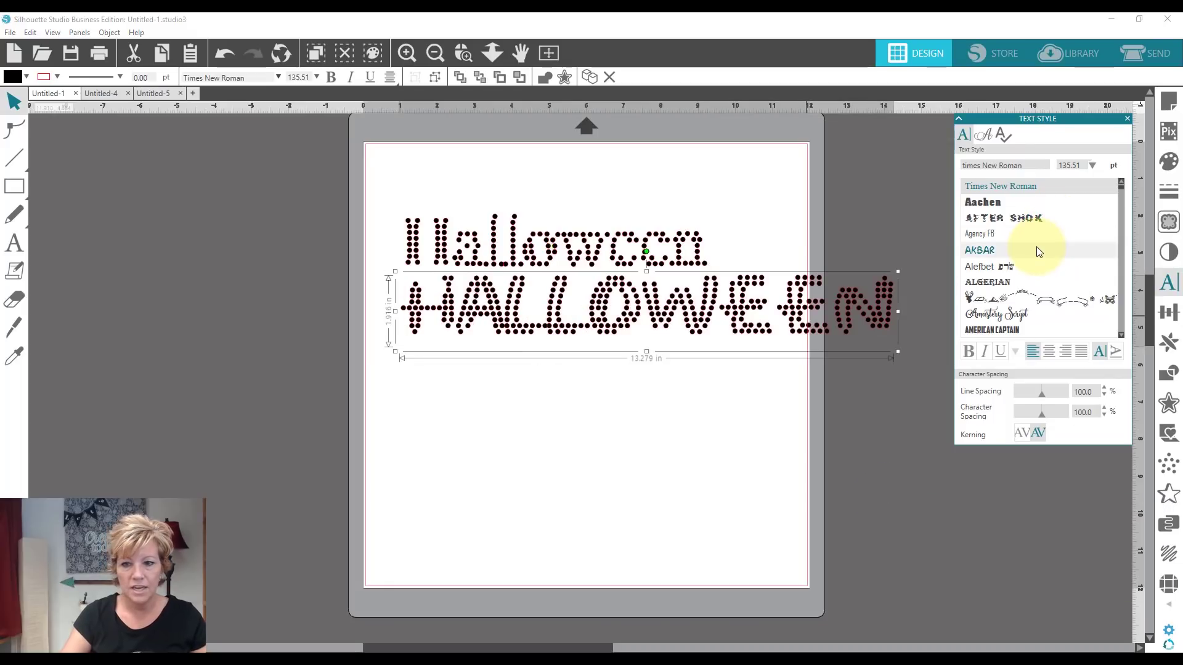
pyautogui.press('Down')
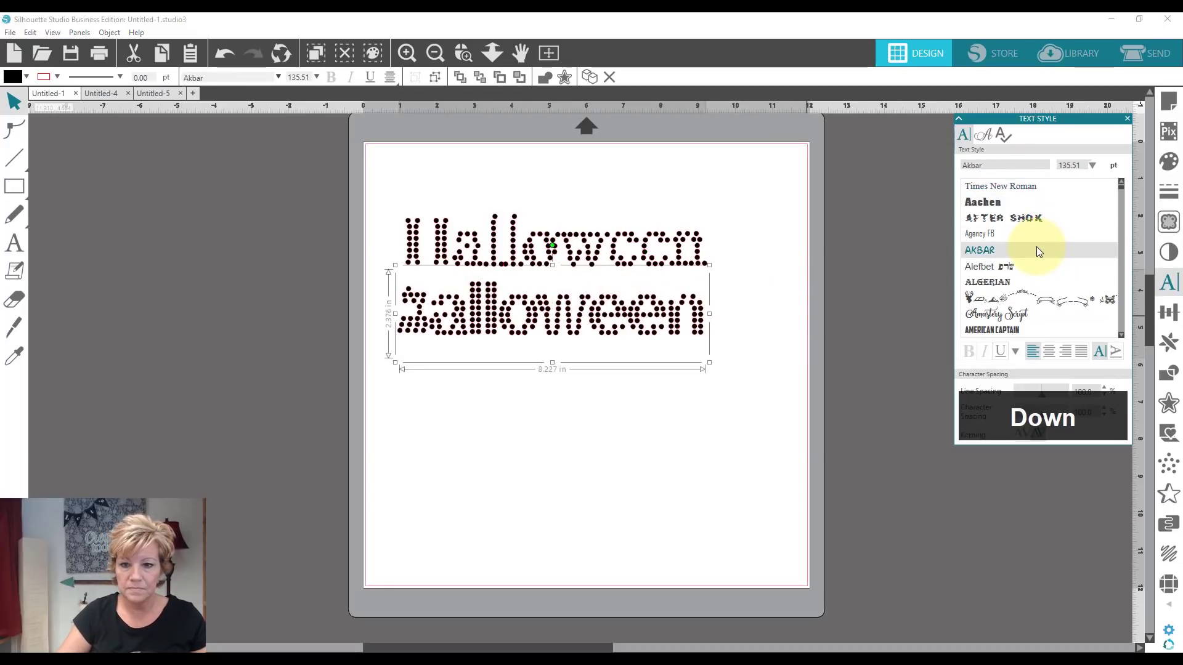
pyautogui.press('Down')
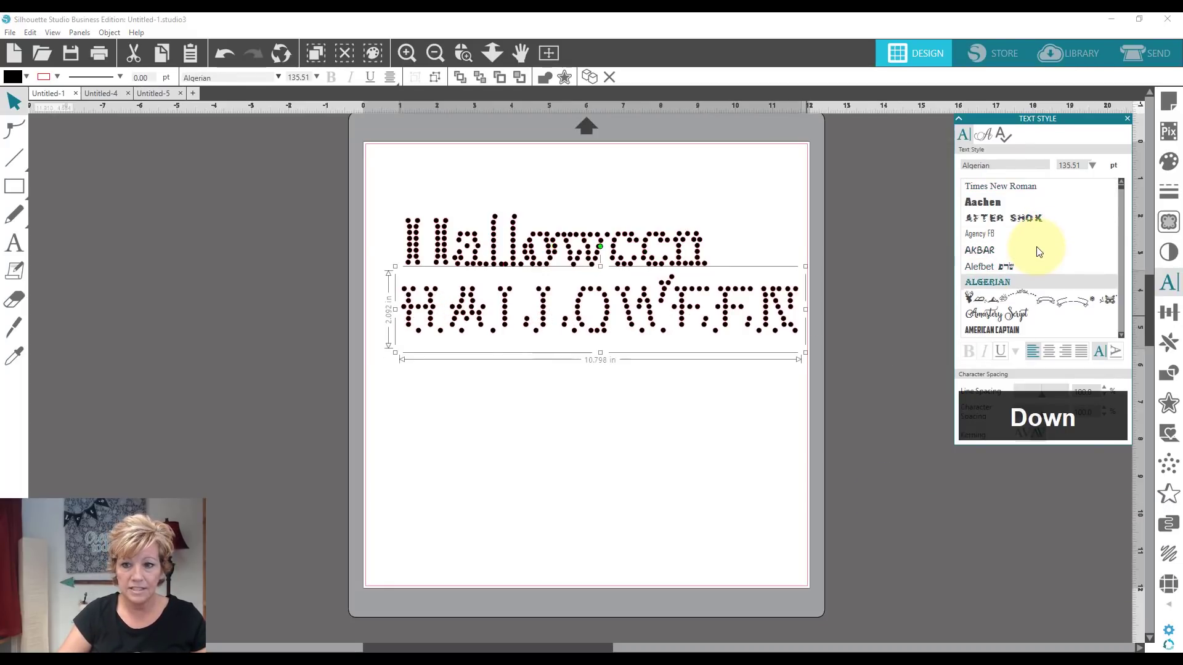
pyautogui.press('Down')
pyautogui.press('Down')
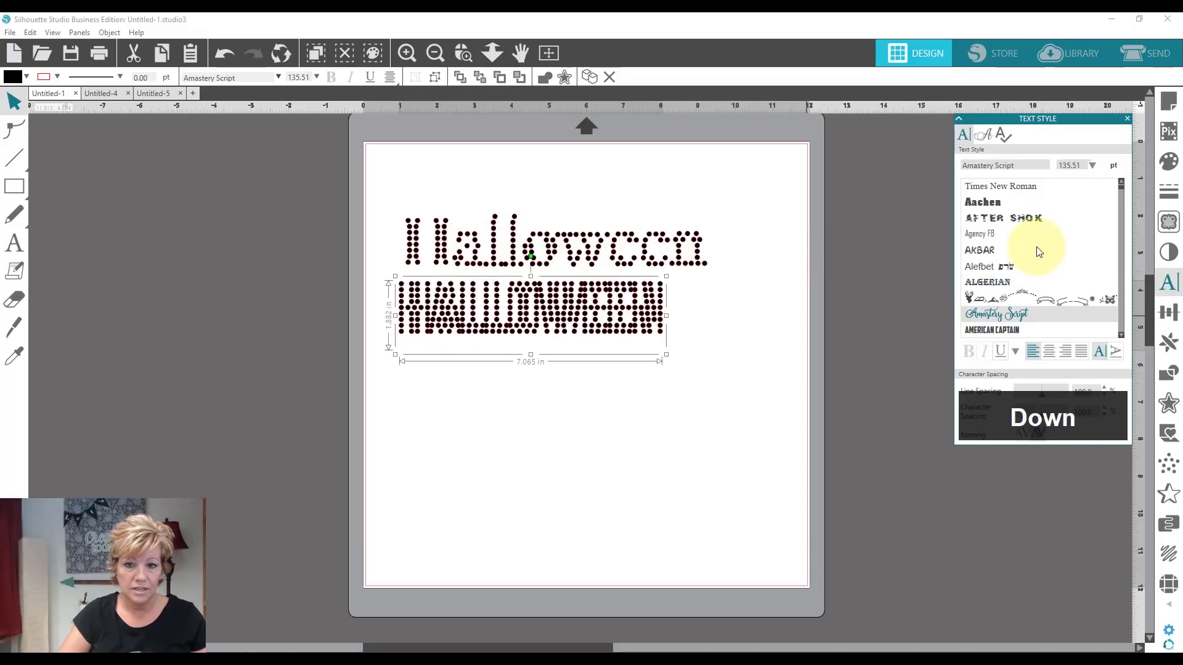
pyautogui.press('Down')
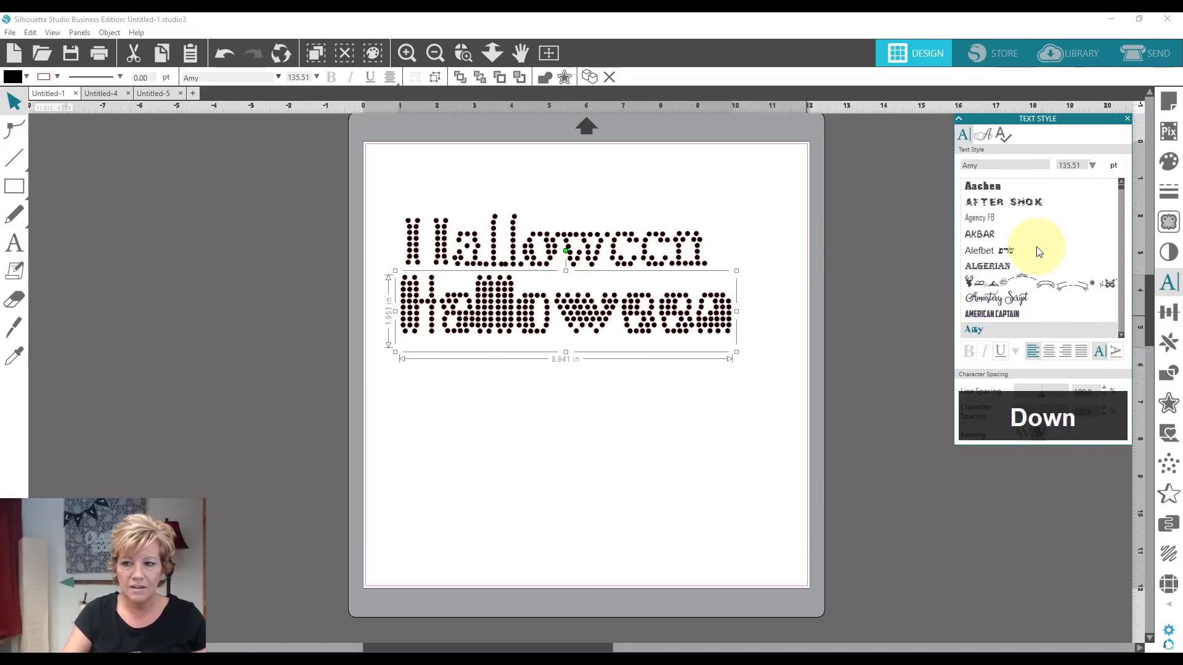
# Step: Set the font of the second "Halloween" to Avalon
pyautogui.click(1010, 165)
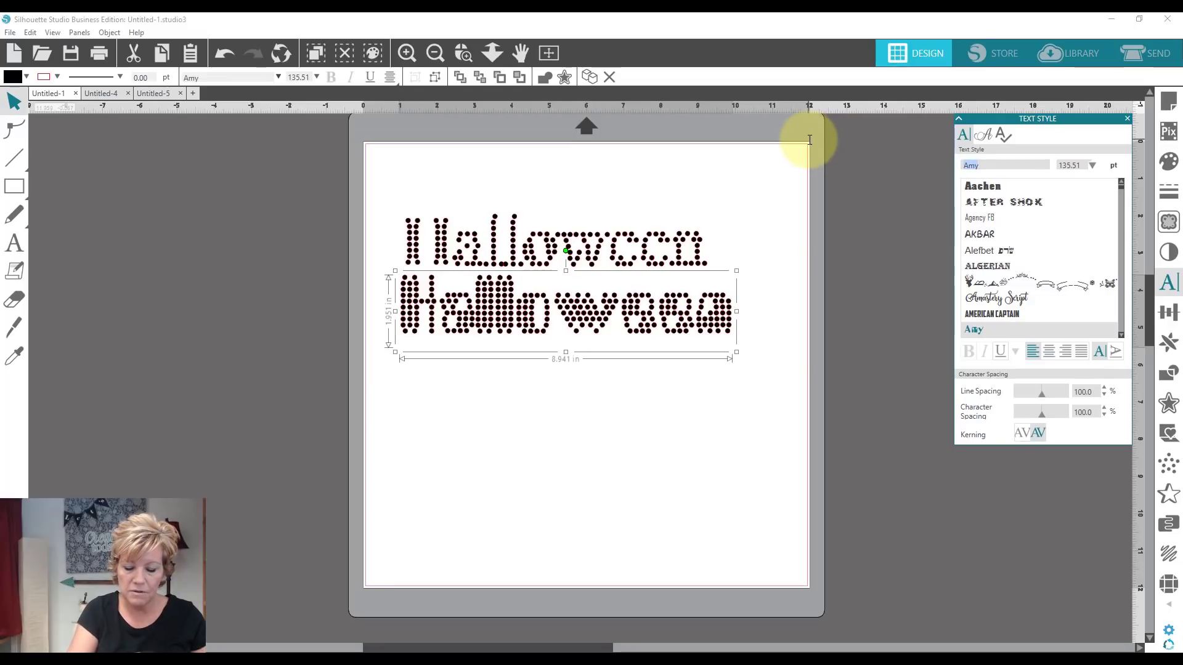
pyautogui.write('avalon')
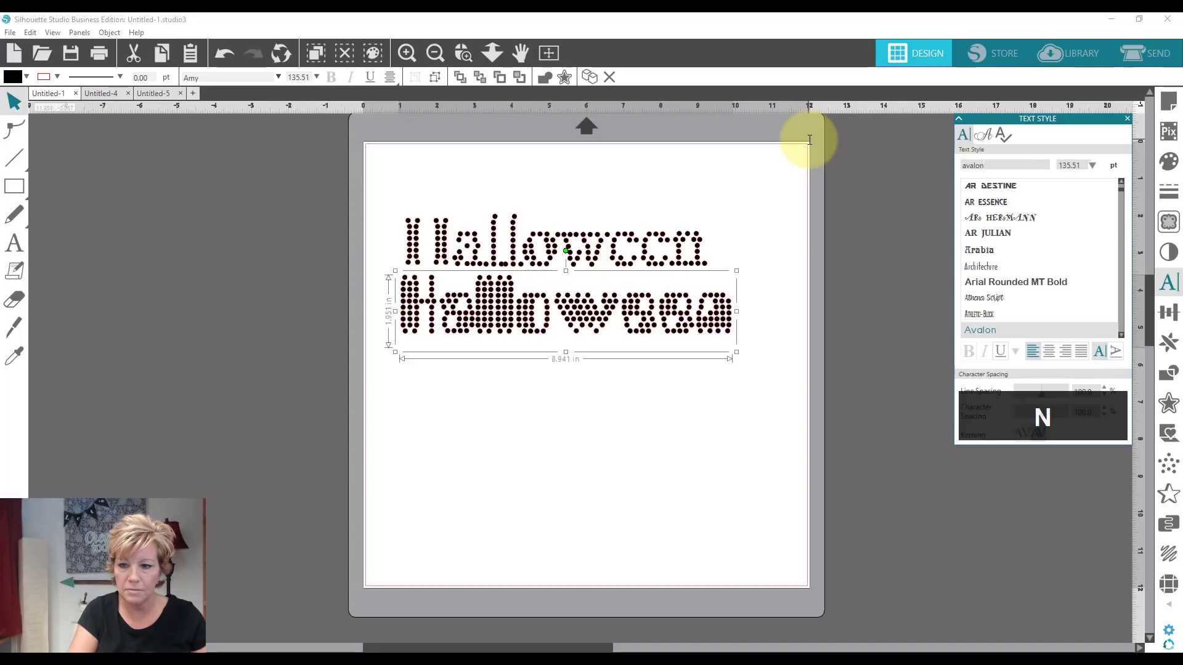
pyautogui.press('Return')
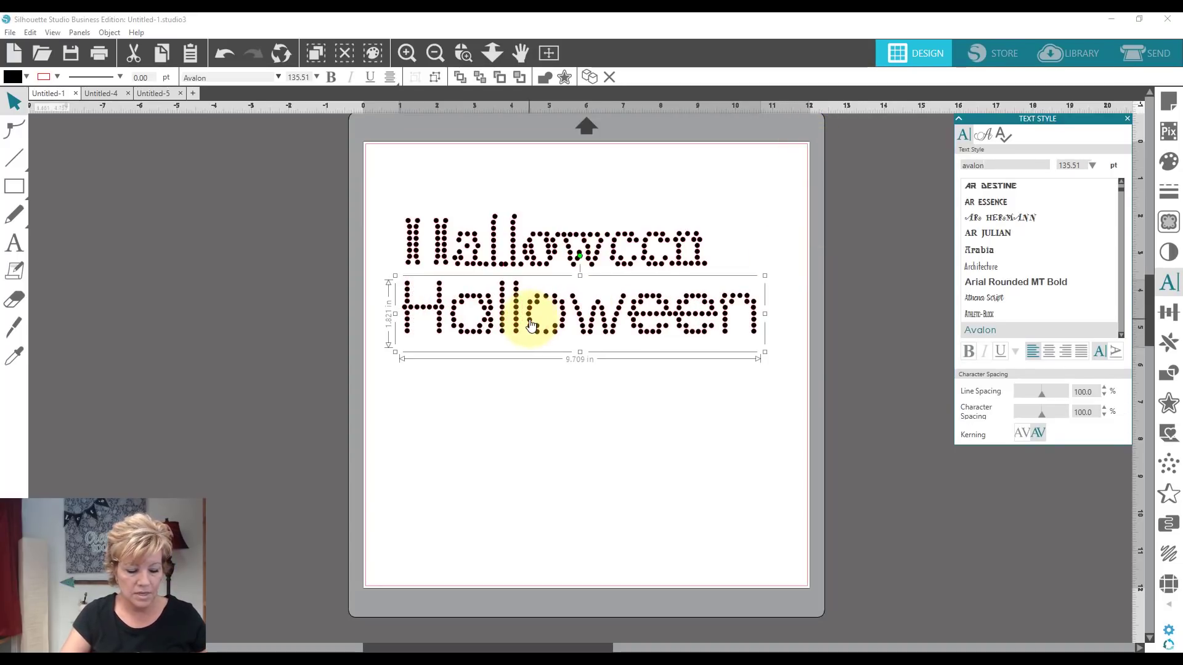
# Step: Duplicate the Avalon word below itself and set the copy's font to Microsoft Sans Serif
pyautogui.moveTo(532, 325); pyautogui.dragTo(532, 405)
pyautogui.click(1005, 165)
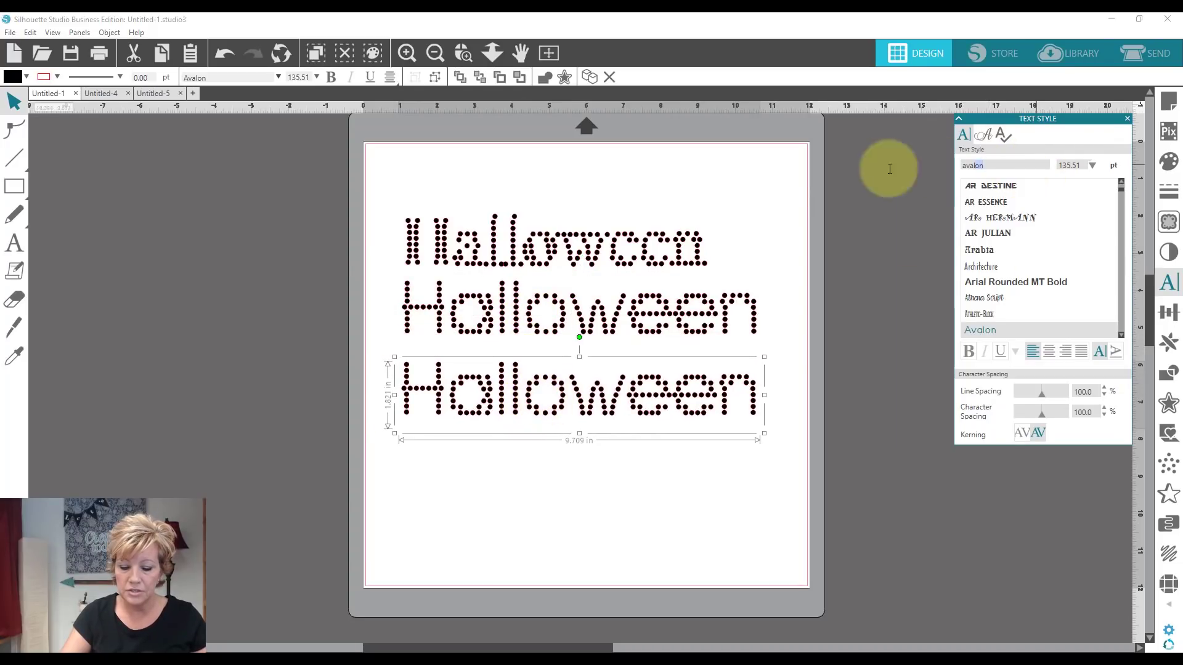
pyautogui.write('micros')
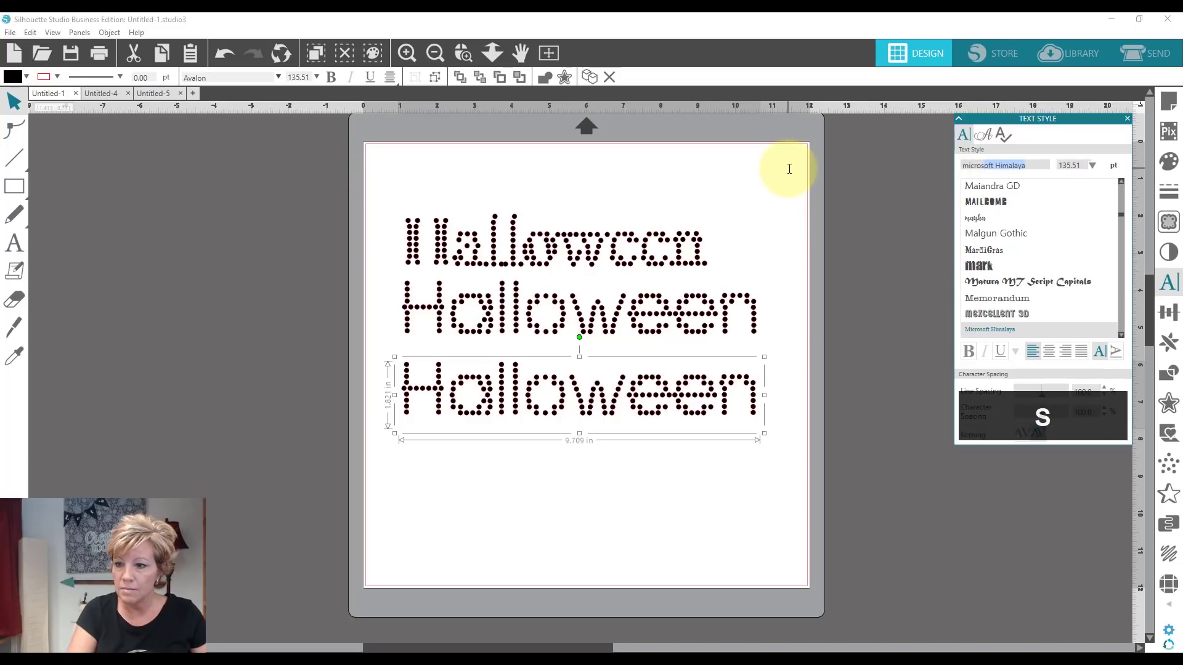
pyautogui.write('oft sans Serif')
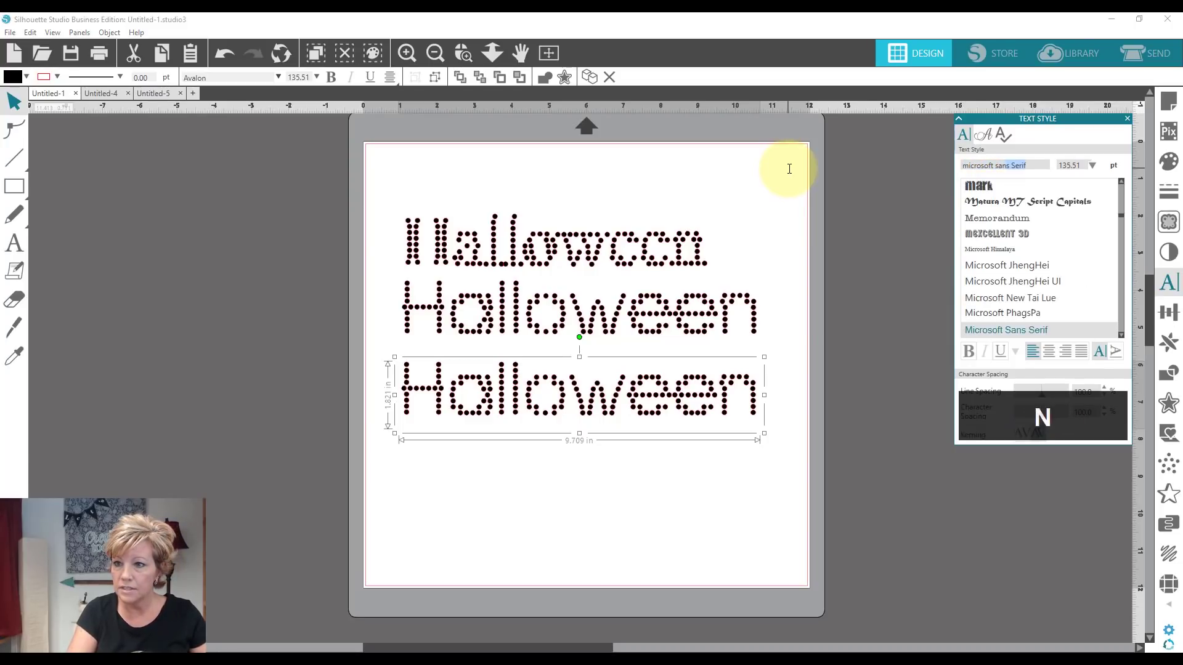
pyautogui.press('Return')
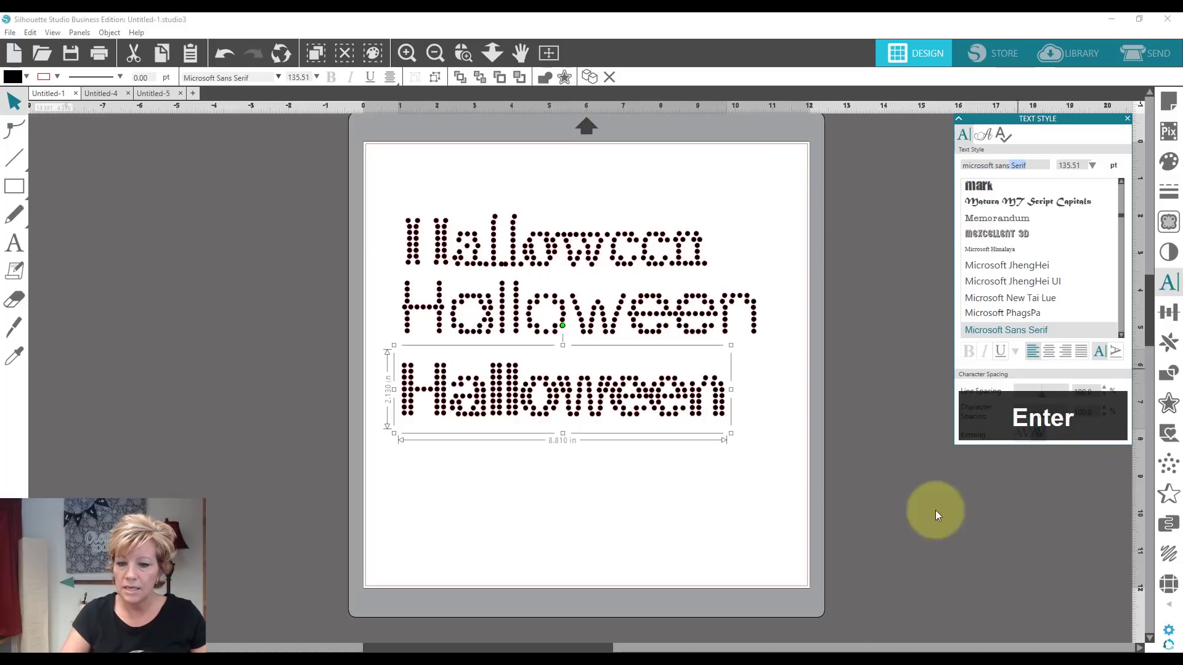
# Step: Duplicate the Microsoft Sans Serif word below itself and set the copy's font to Century Gothic
pyautogui.moveTo(529, 414); pyautogui.dragTo(541, 482)
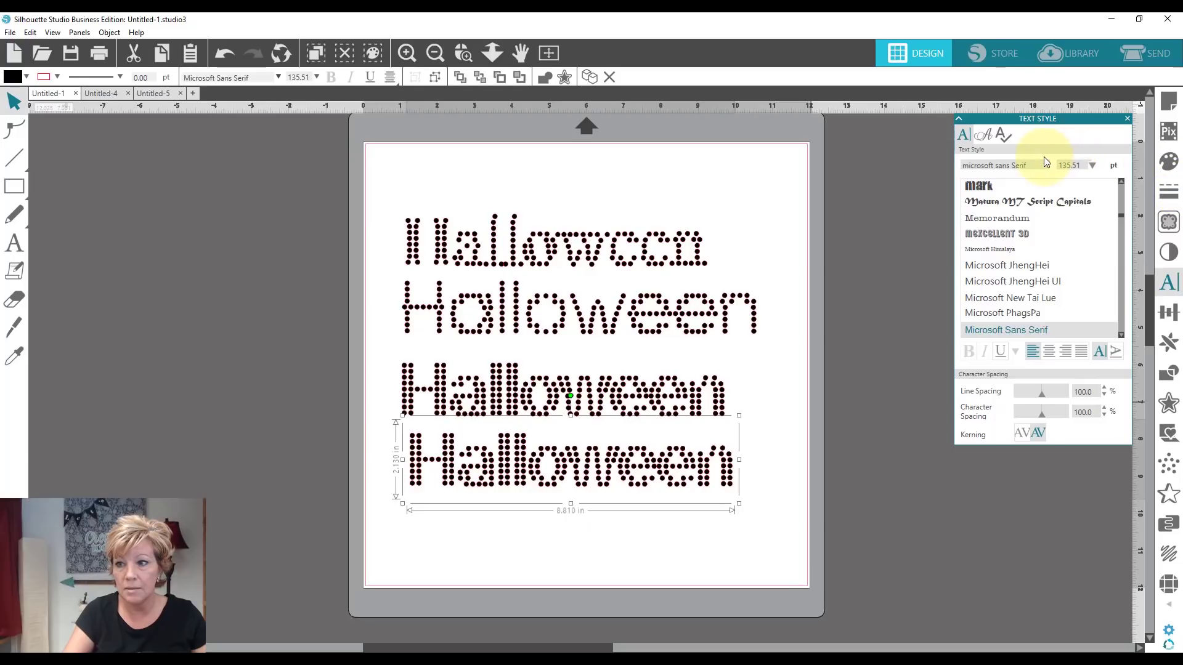
pyautogui.moveTo(1040, 164); pyautogui.dragTo(937, 164)
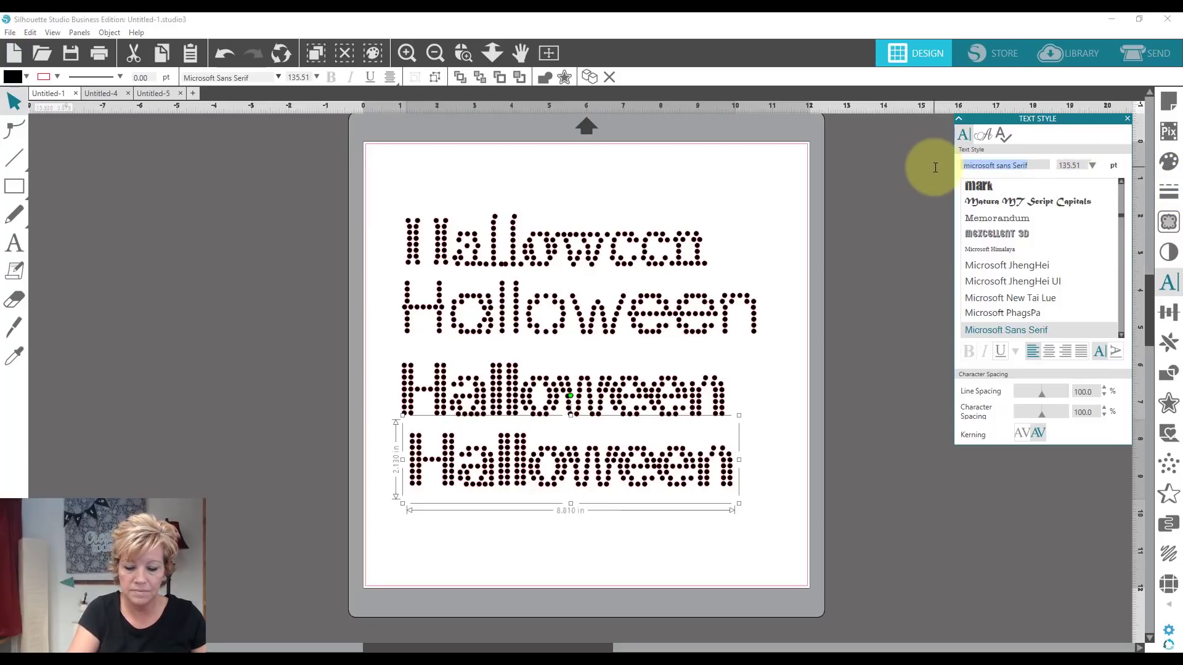
pyautogui.write('century gothic')
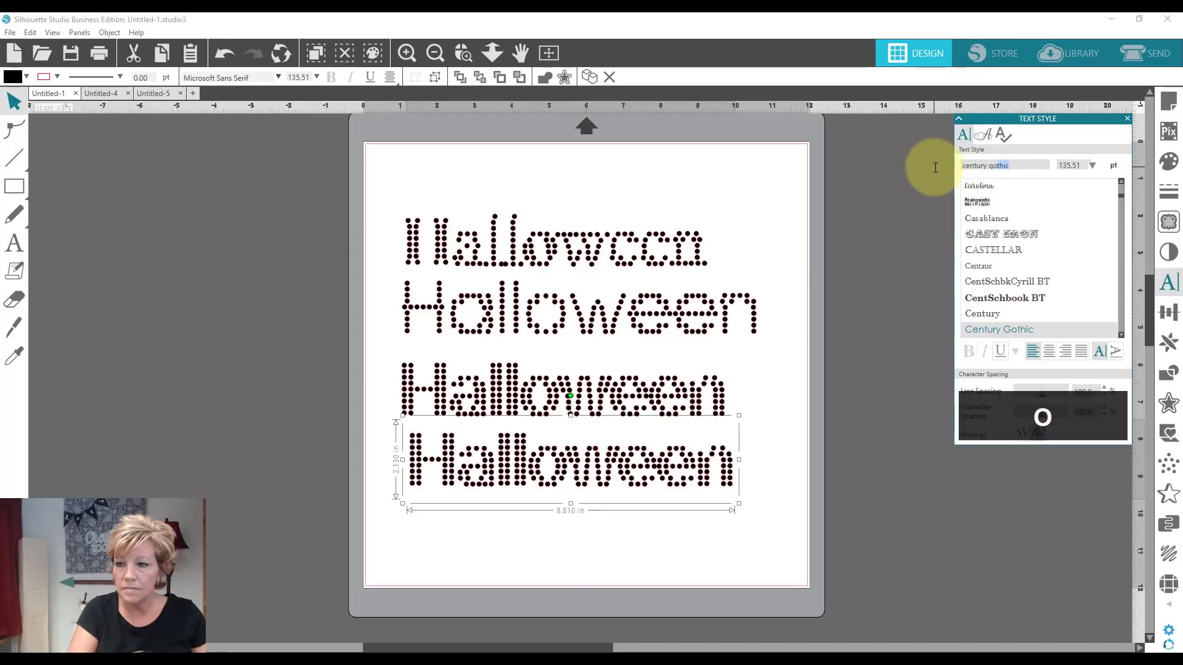
pyautogui.press('Return')
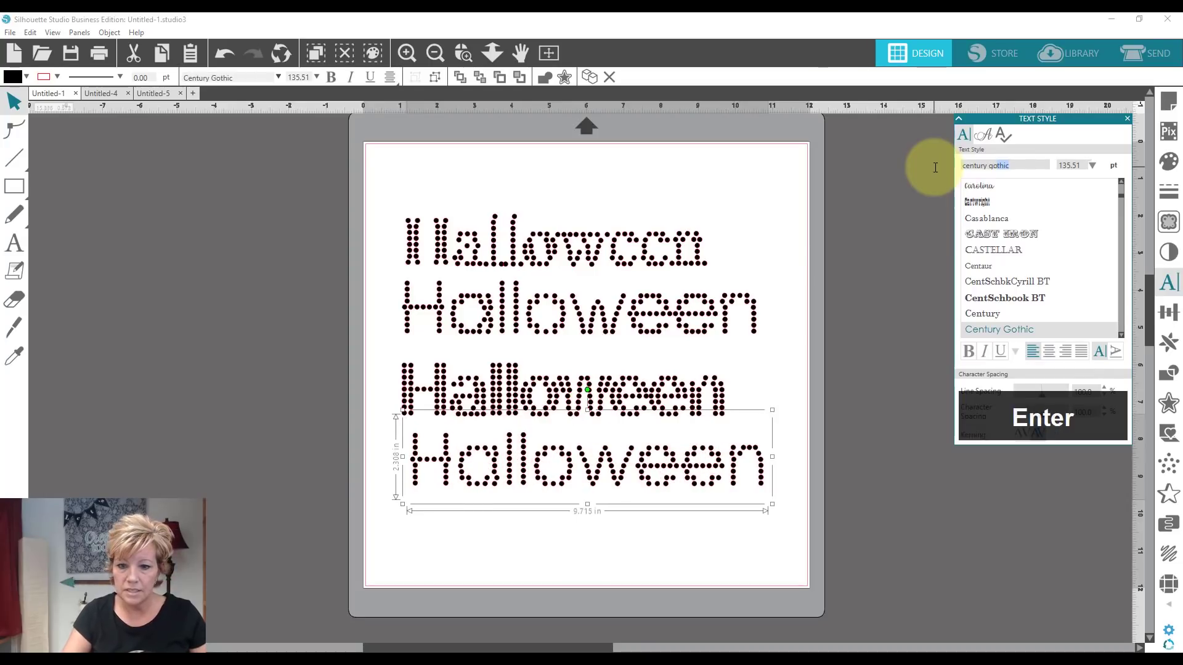
pyautogui.click(526, 556)
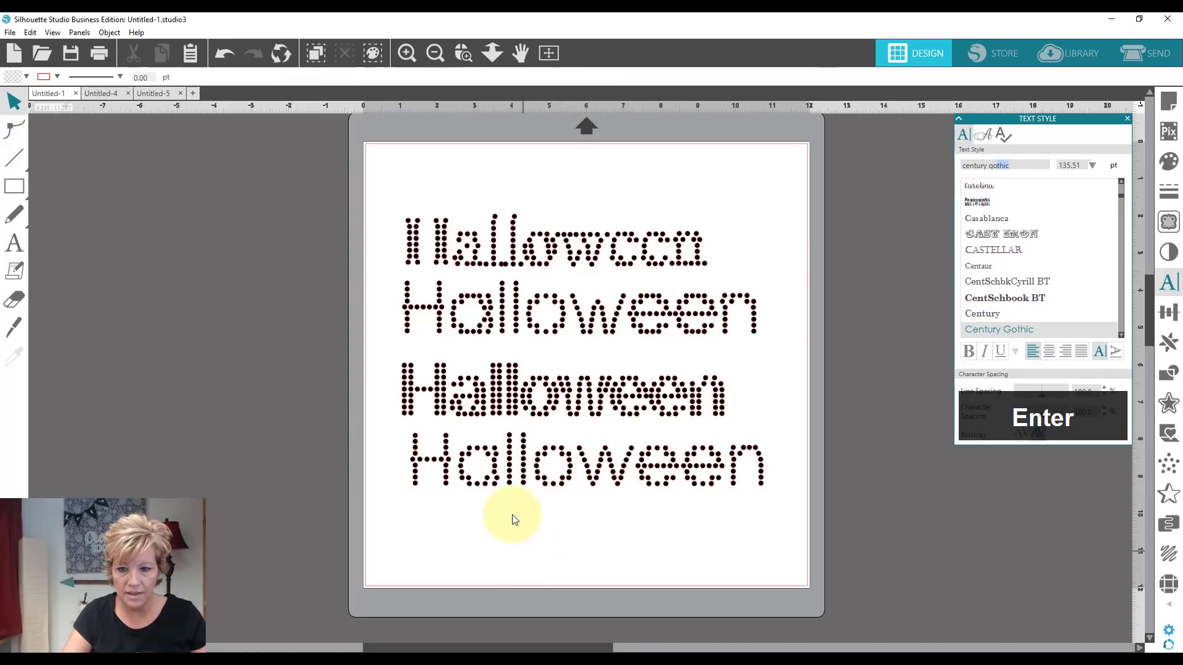
# Step: Delete the three upper "Halloween" words and move the remaining Century Gothic word up near the top of the page
pyautogui.moveTo(401, 441); pyautogui.dragTo(785, 524)
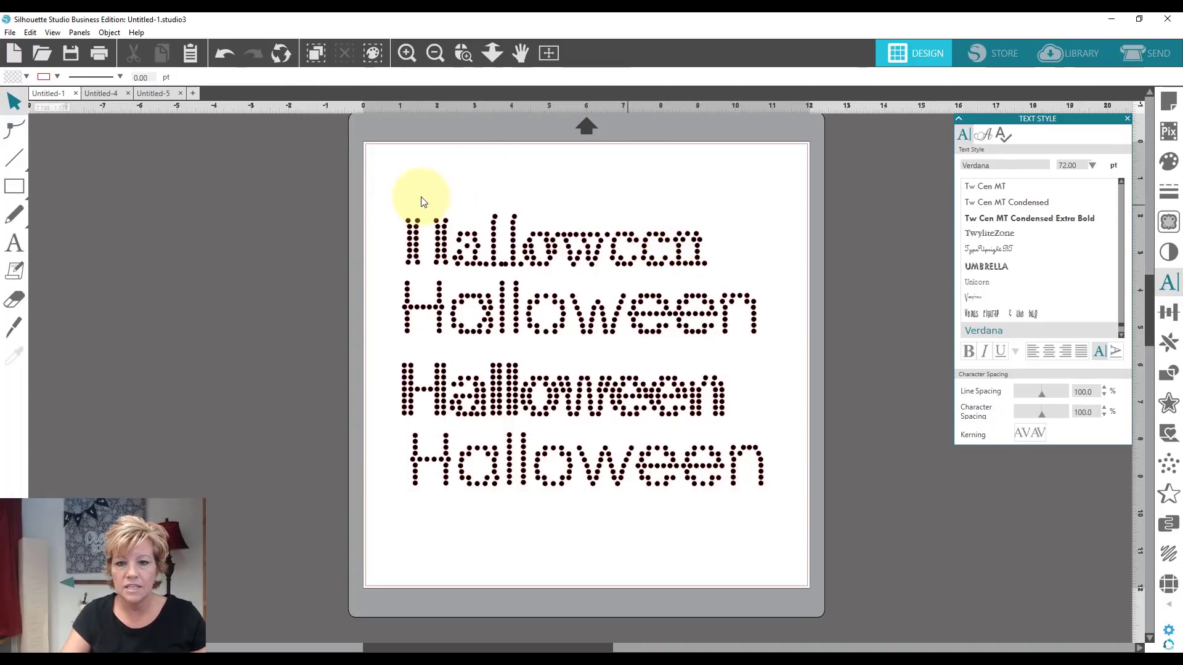
pyautogui.moveTo(417, 189); pyautogui.dragTo(690, 426)
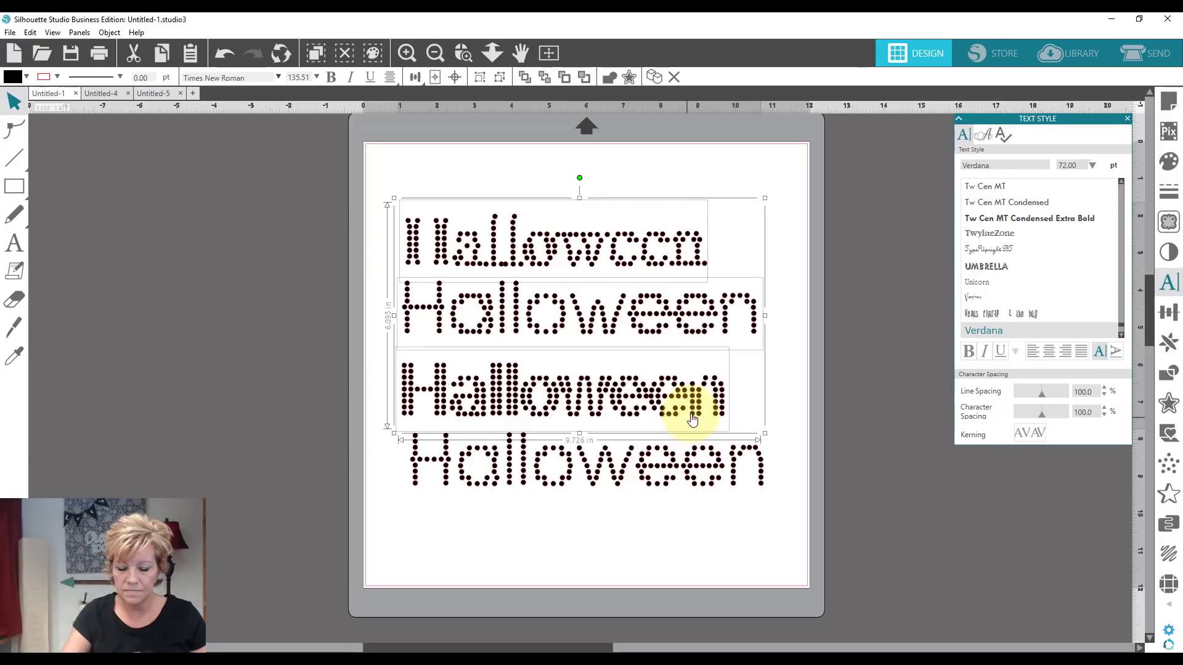
pyautogui.press('Delete')
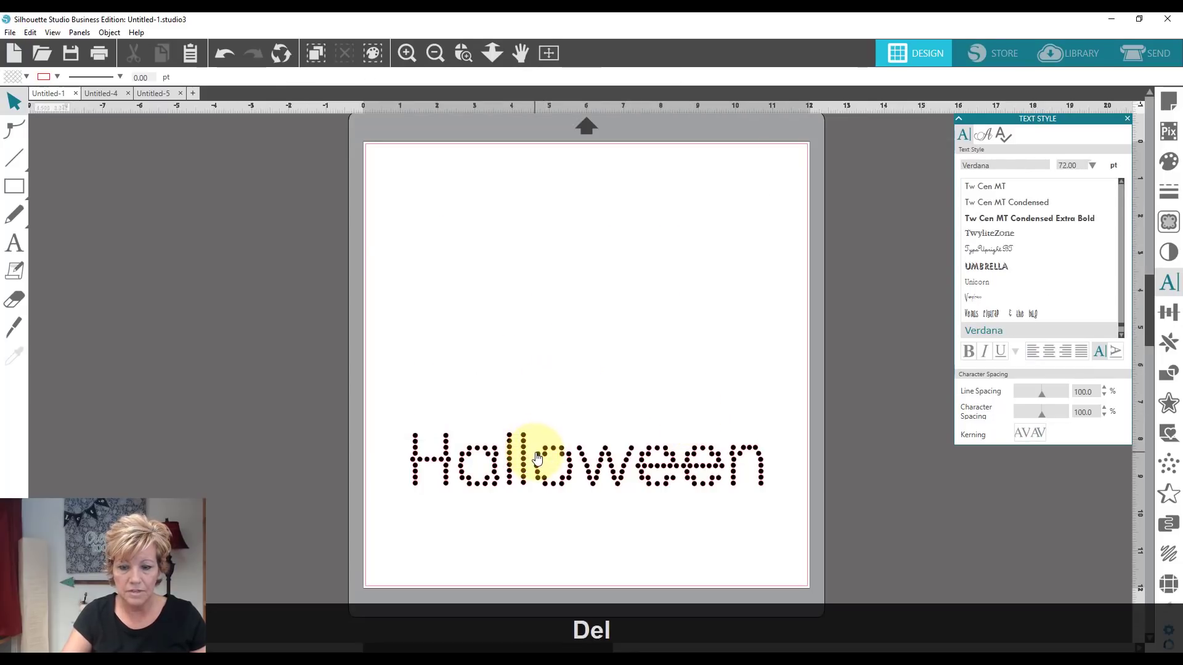
pyautogui.moveTo(537, 460); pyautogui.dragTo(521, 237)
pyautogui.click(527, 237)
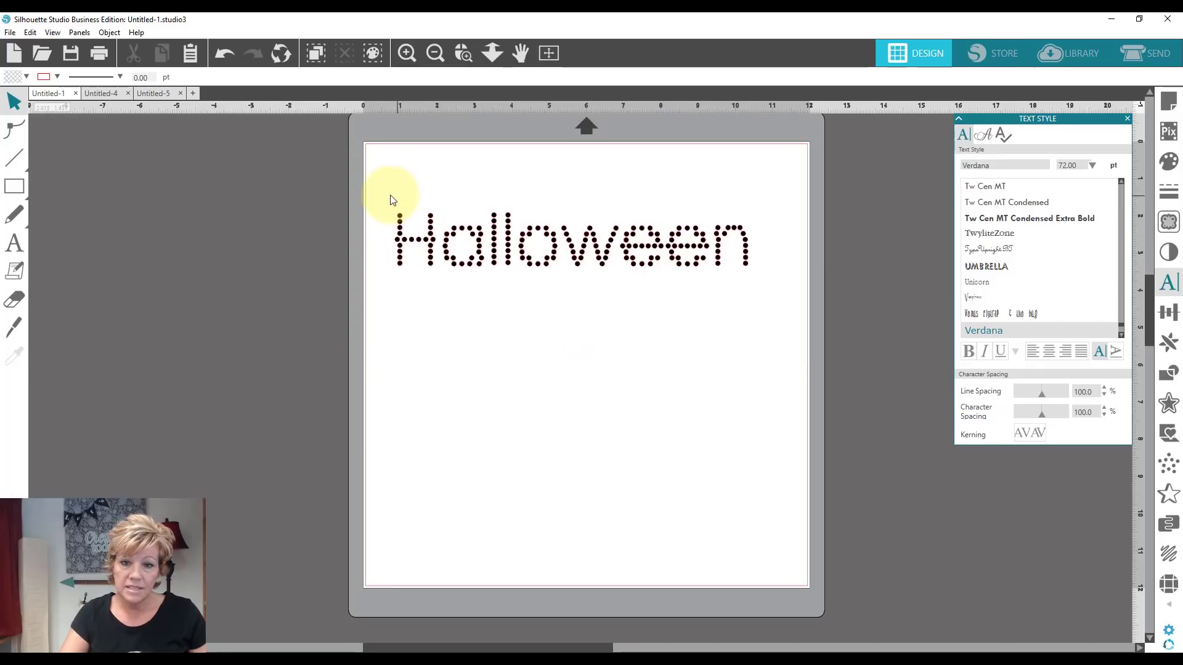
# Step: Release the rhinestones of the Century Gothic "Halloween" so each stone can be edited separately
pyautogui.moveTo(388, 191); pyautogui.dragTo(768, 282)
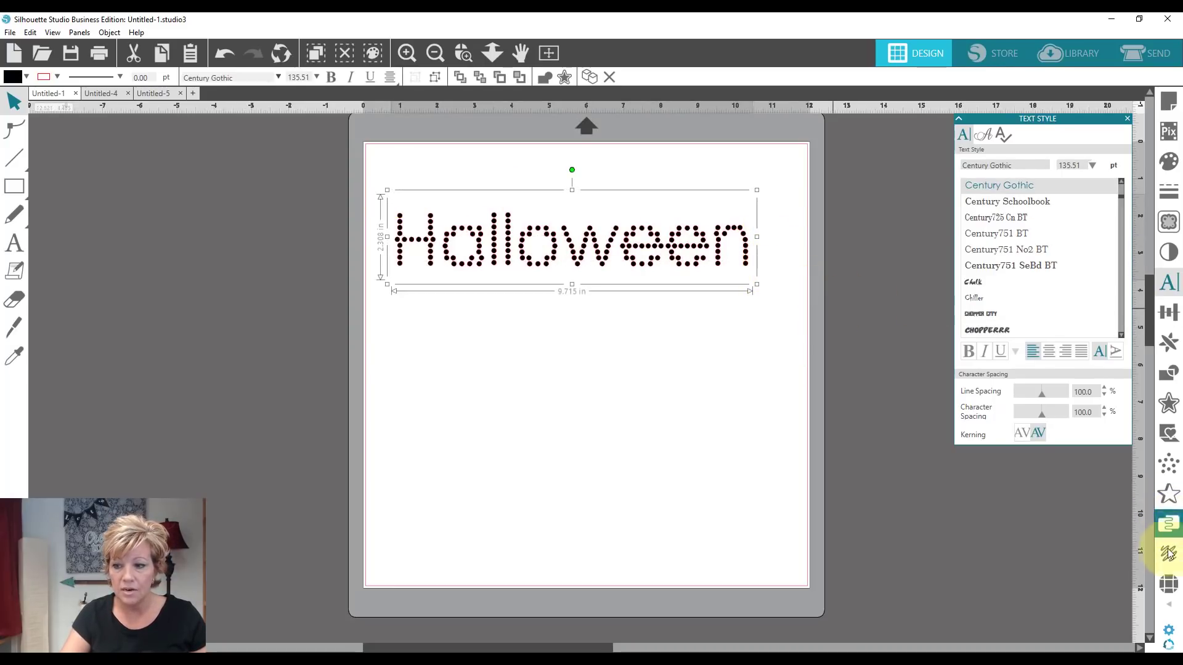
pyautogui.click(1169, 583)
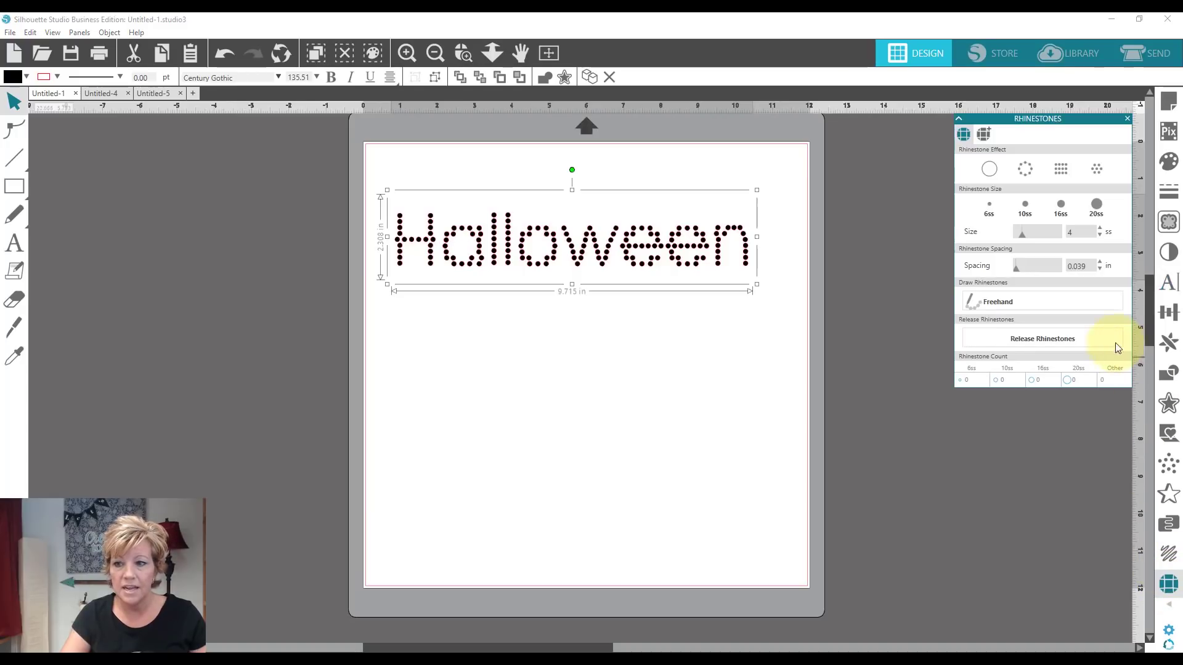
pyautogui.click(1037, 338)
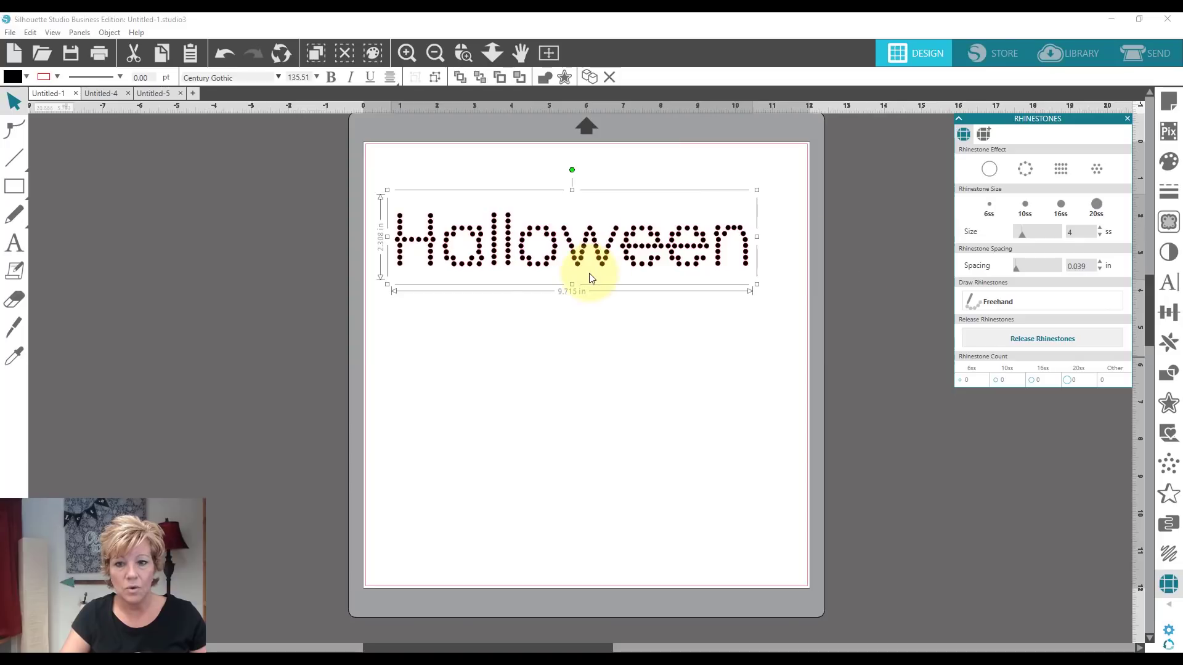
# Step: Reposition single stones of the final n: the inner arch stone, the second stem stone and the arch's outer stone
pyautogui.click(464, 52)
pyautogui.click(621, 292)
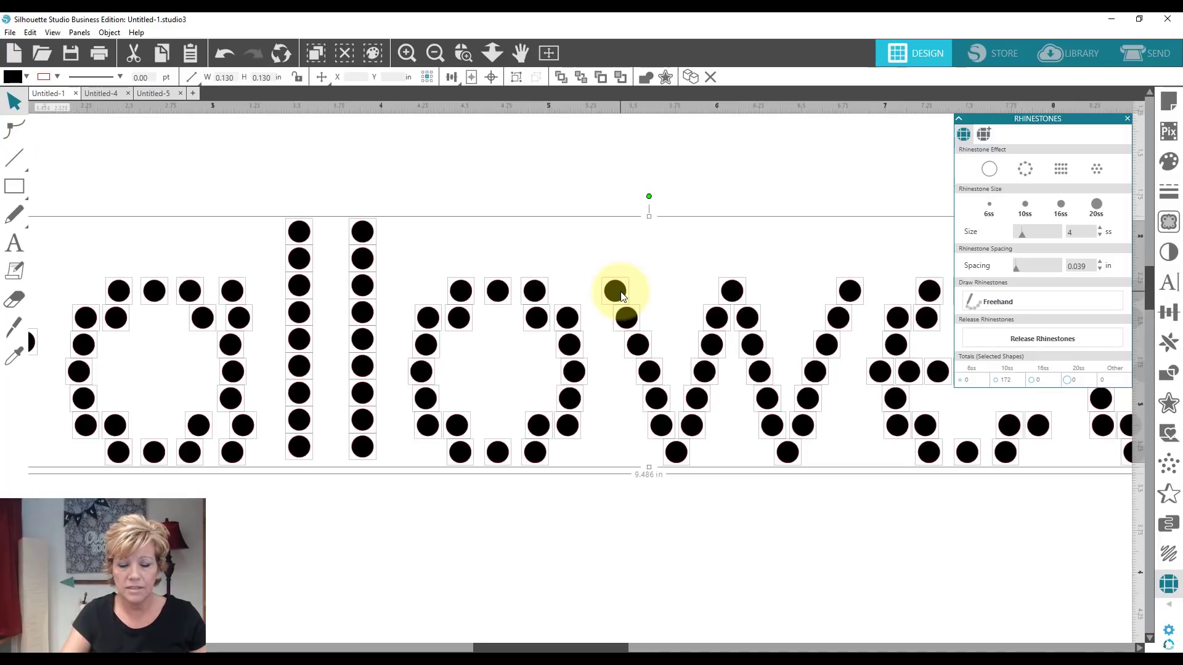
pyautogui.click(1140, 649)
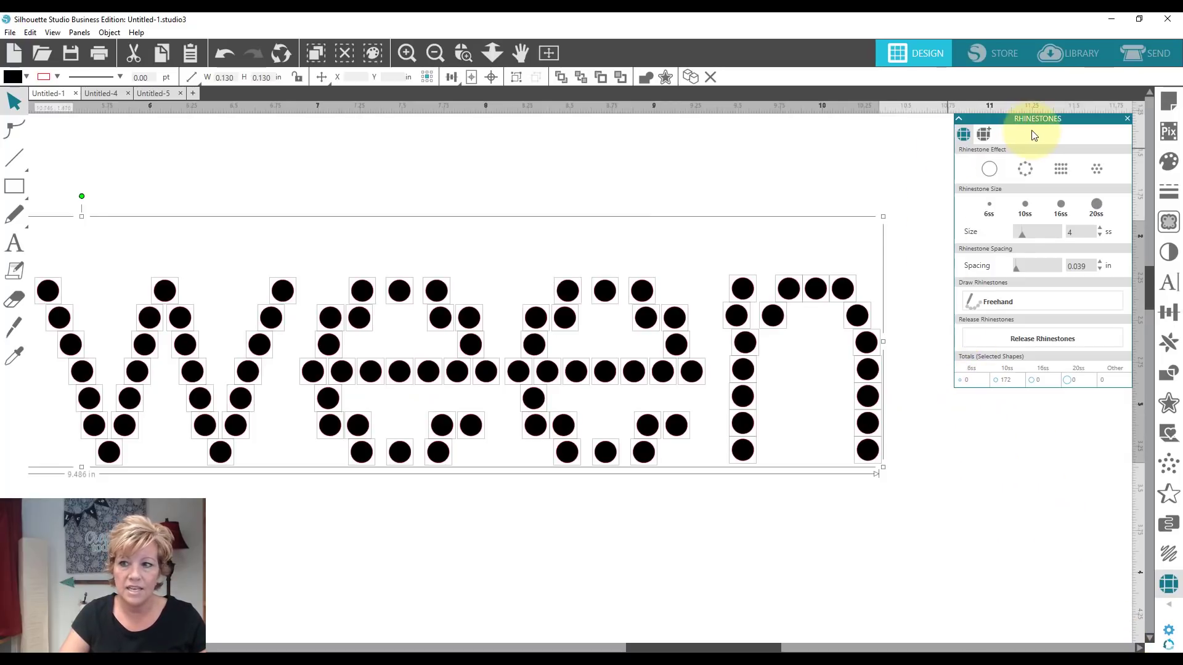
pyautogui.click(766, 338)
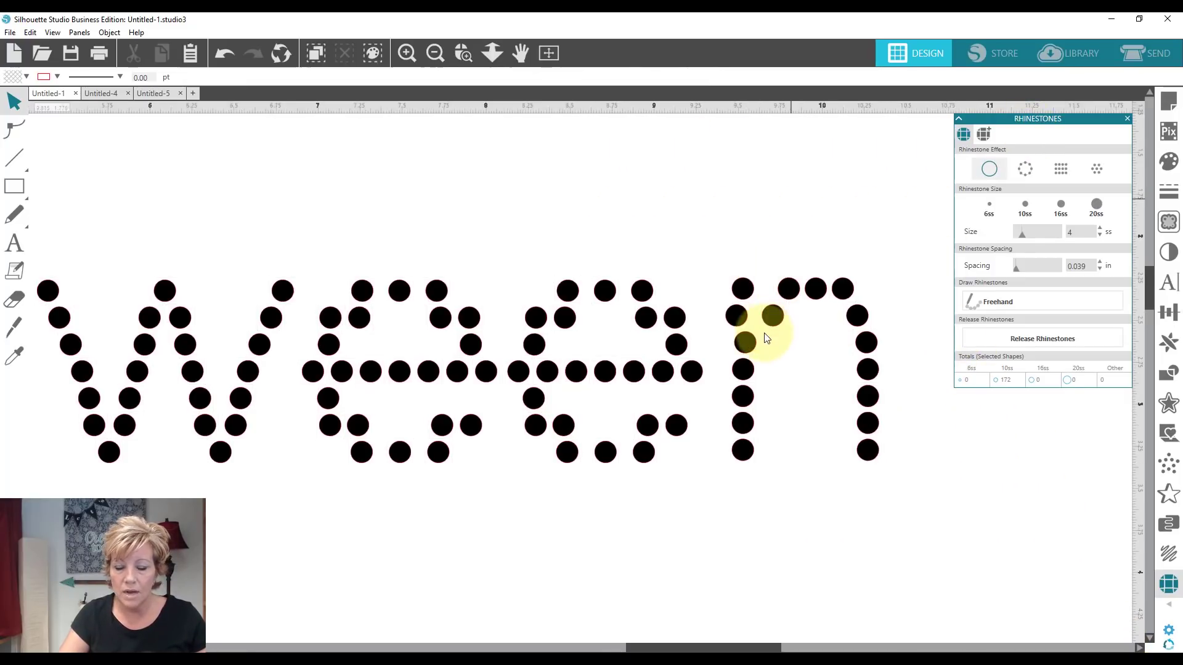
pyautogui.moveTo(774, 314); pyautogui.dragTo(772, 317)
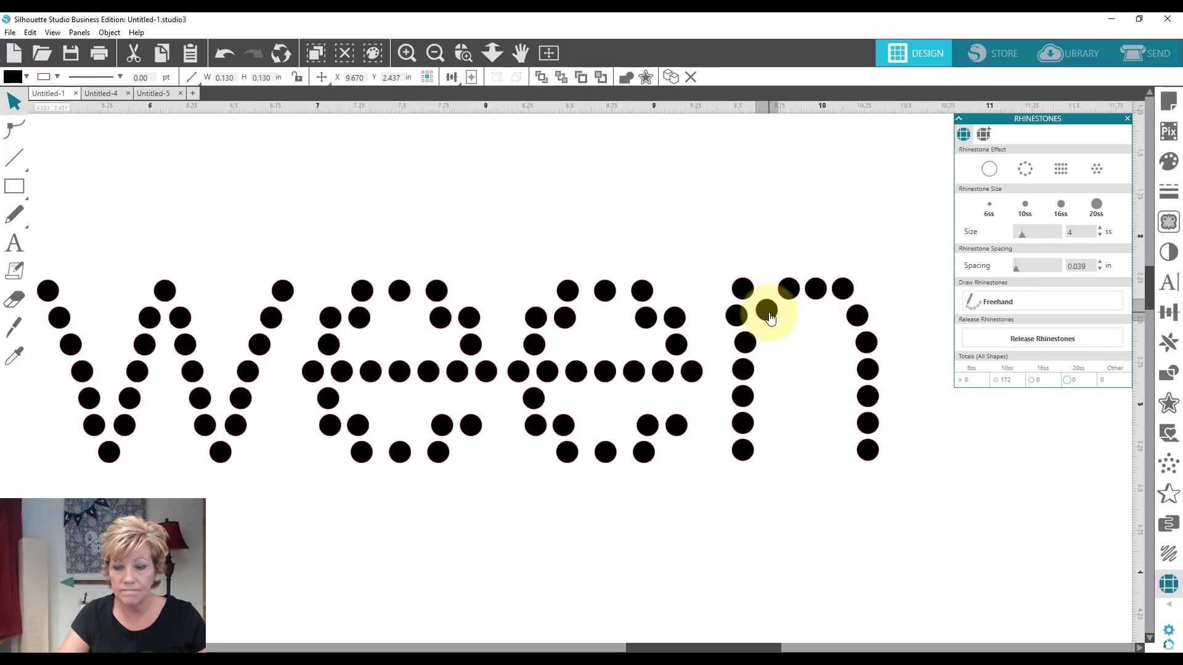
pyautogui.click(748, 318)
pyautogui.click(747, 320)
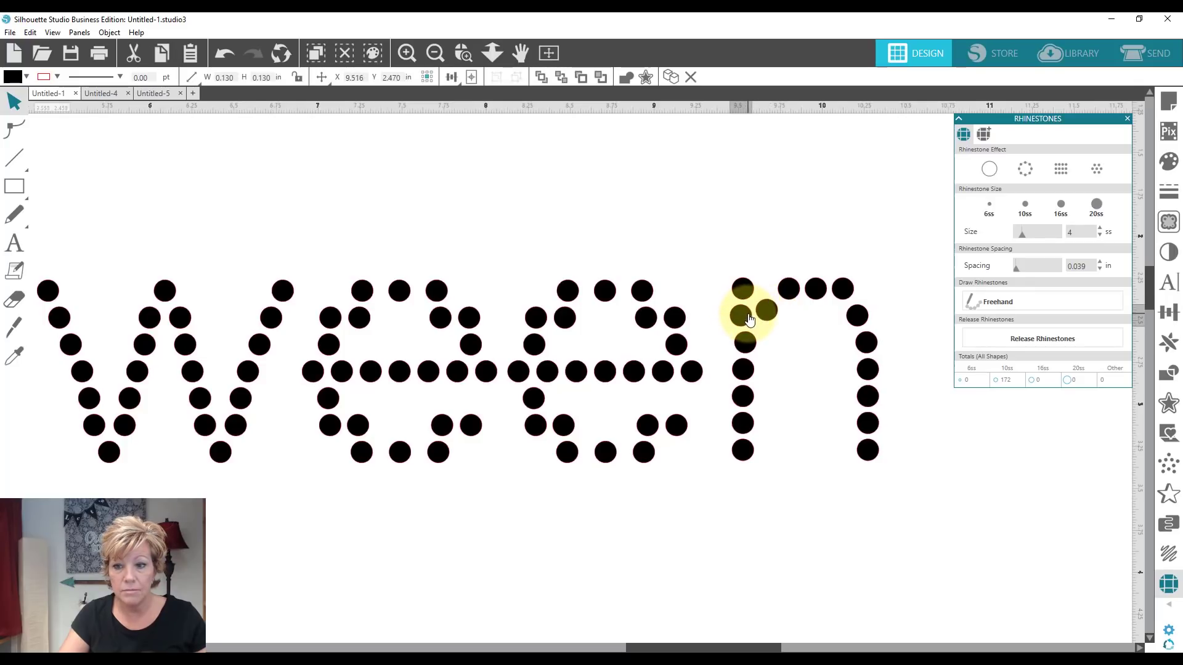
pyautogui.click(851, 291)
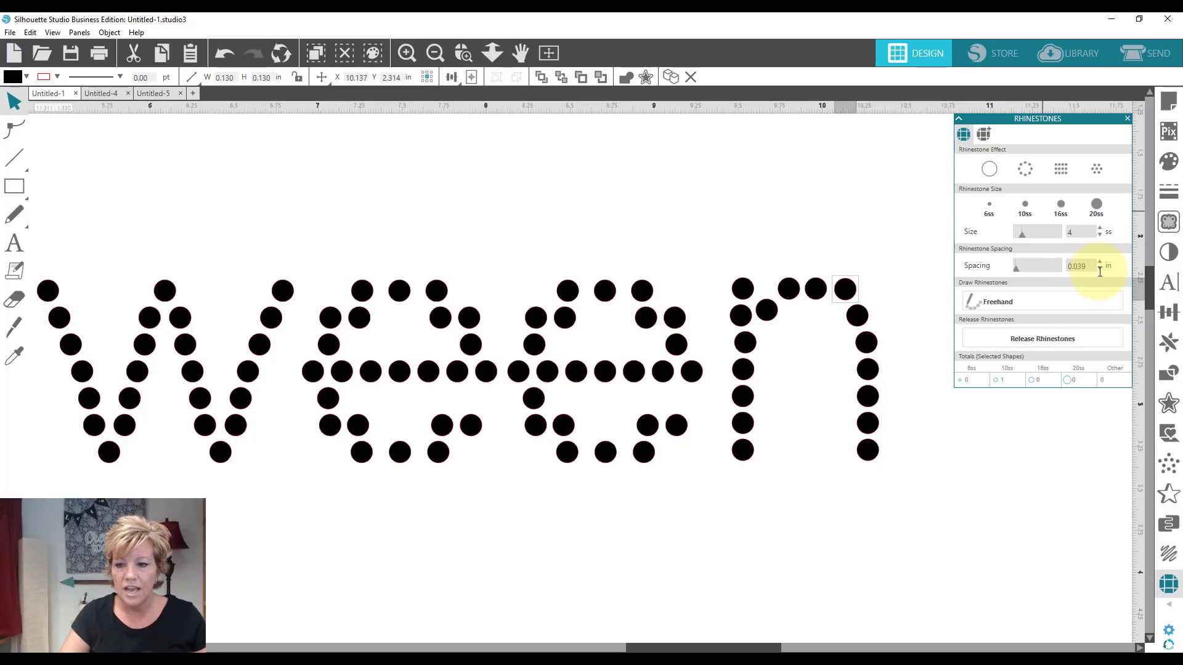
# Step: Raise the stone joining the n's stem to its arch to close the curve, and nudge the arch's outer stone inward
pyautogui.click(775, 315)
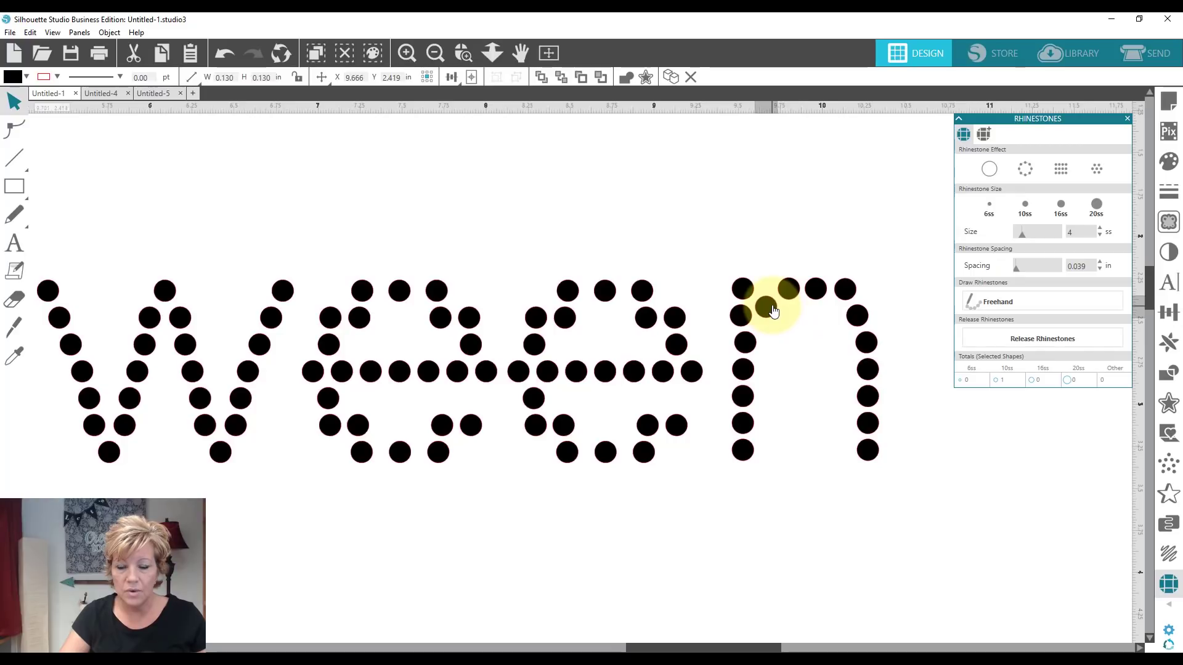
pyautogui.press('Escape')
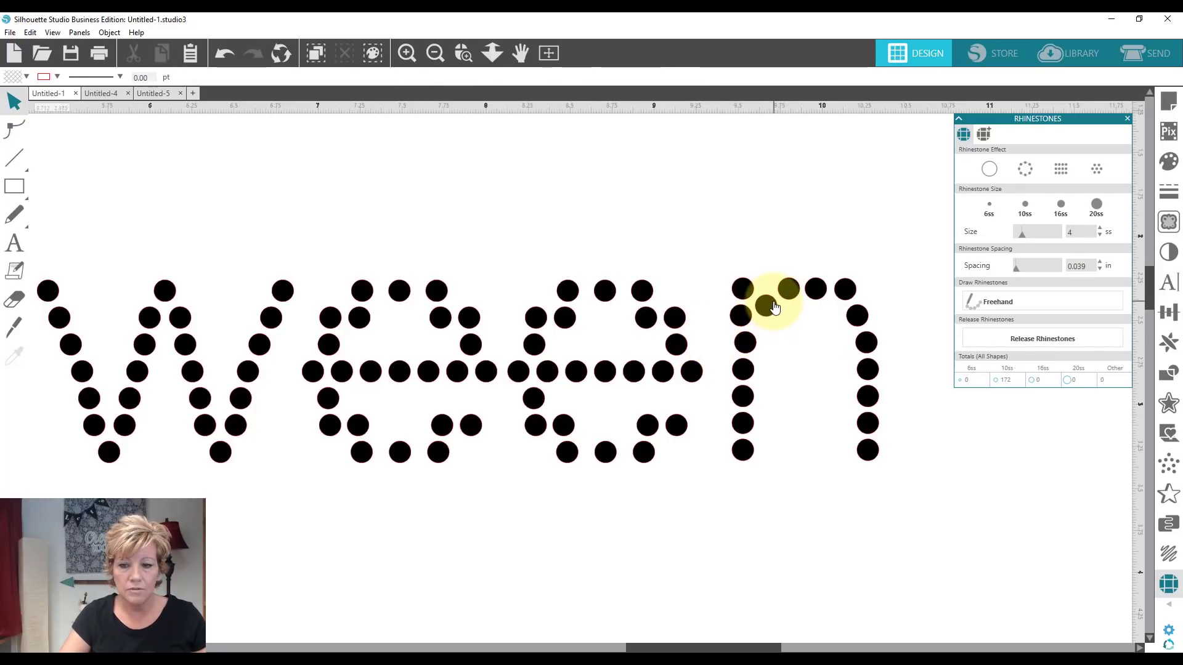
pyautogui.moveTo(774, 307); pyautogui.dragTo(769, 303)
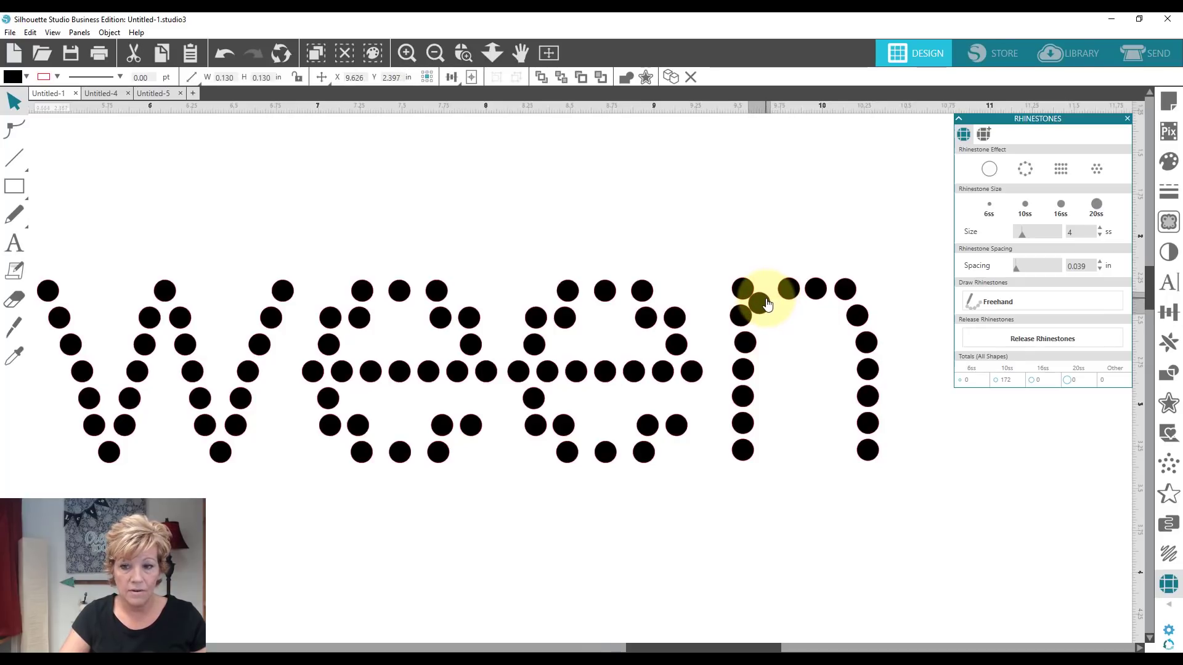
pyautogui.rightClick(765, 299)
pyautogui.click(770, 267)
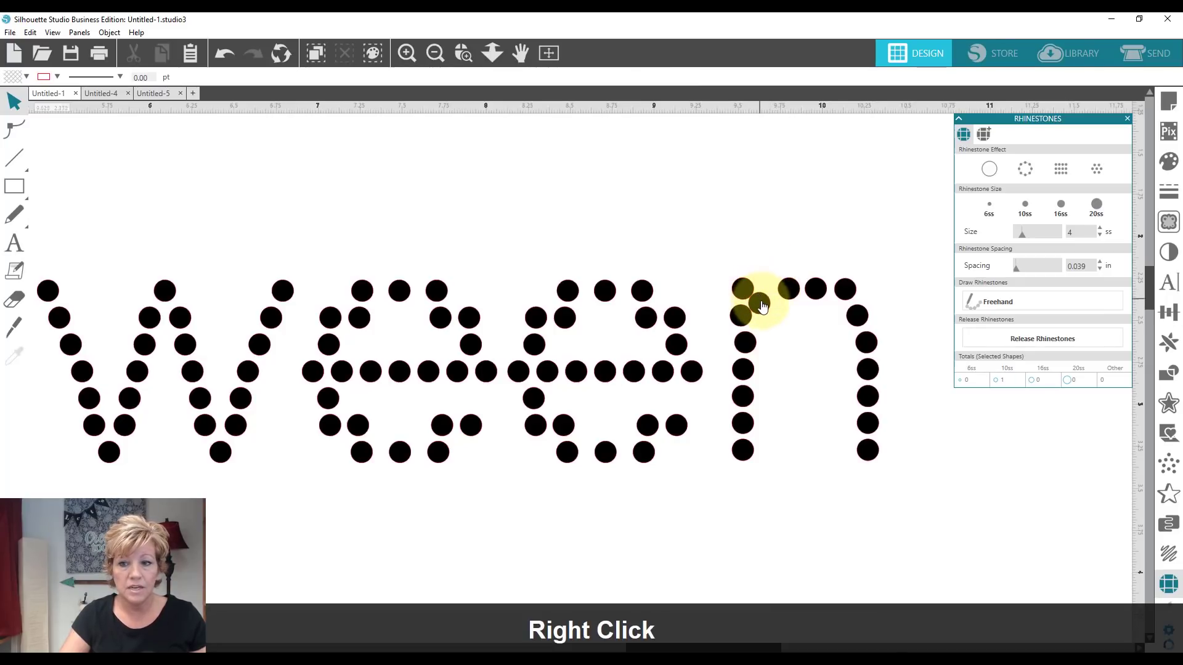
pyautogui.moveTo(763, 306); pyautogui.dragTo(768, 303)
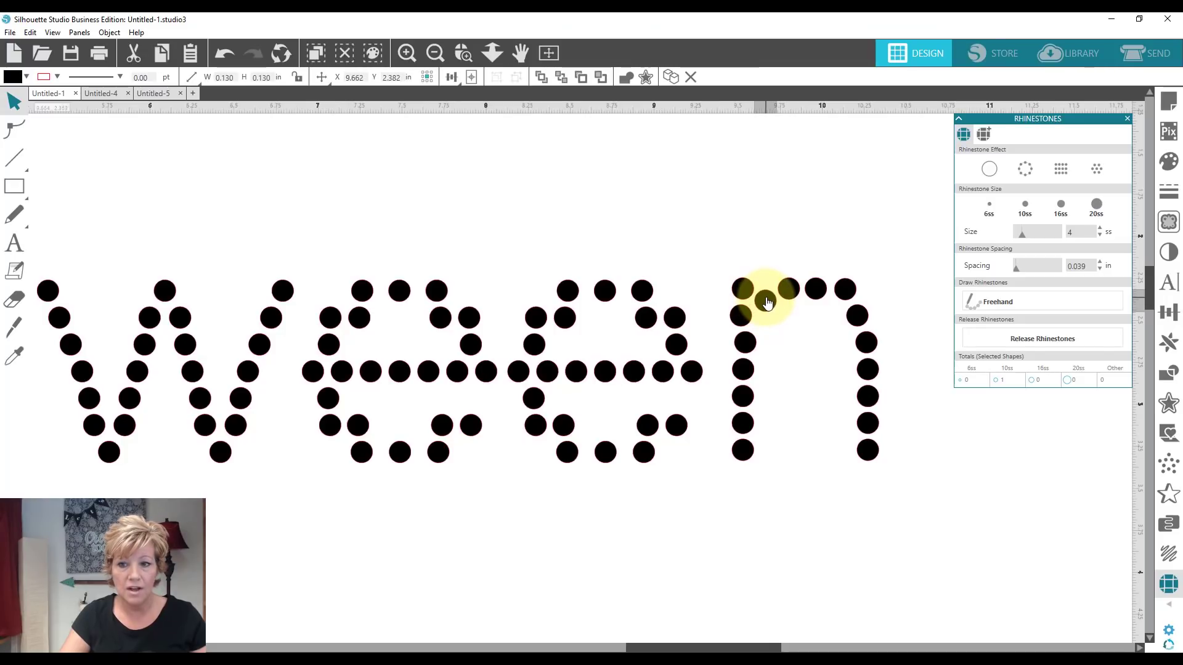
pyautogui.click(766, 302)
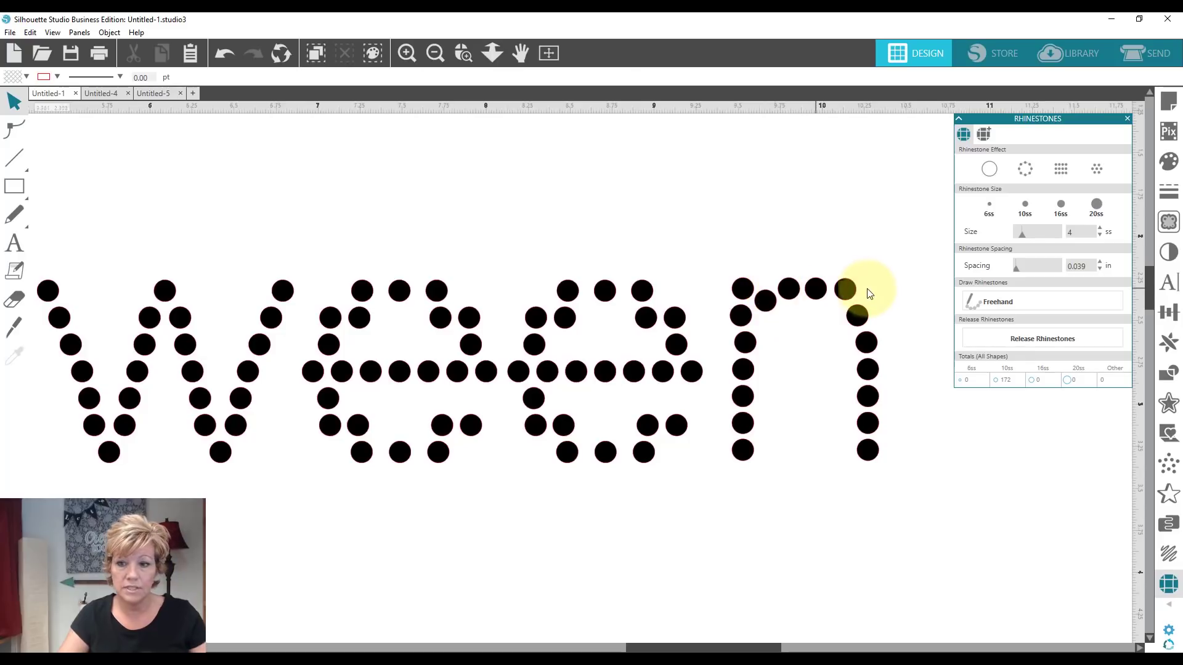
pyautogui.click(846, 290)
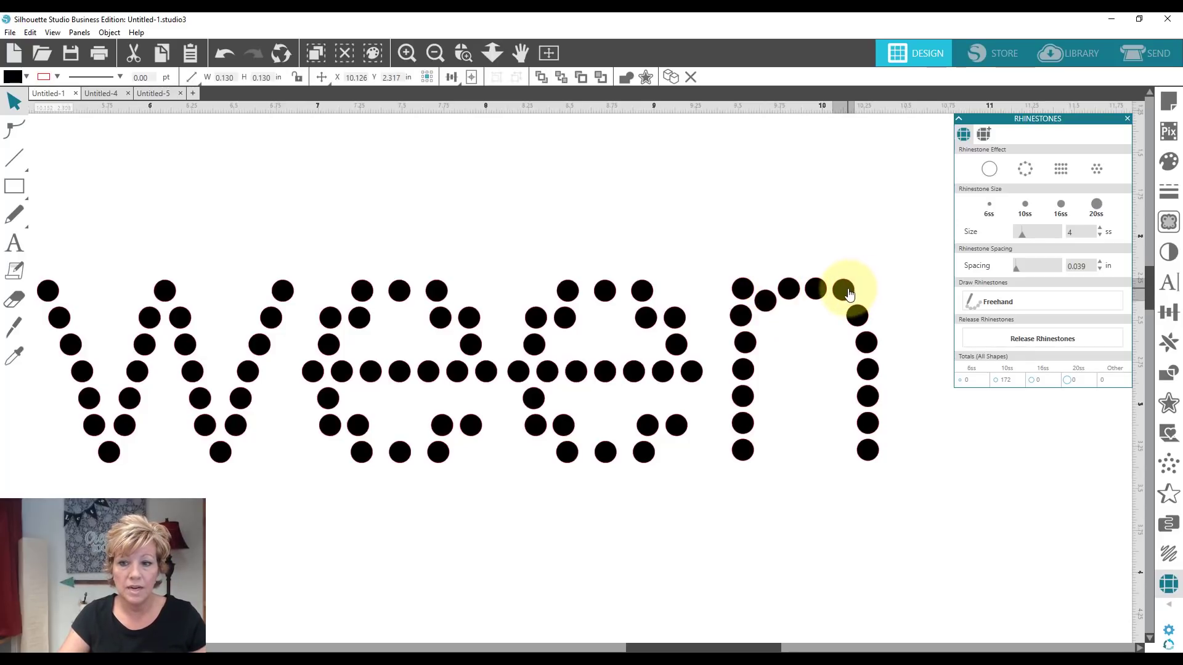
# Step: Delete the four extra inner corner stones of the second e and all the stones of the first e
pyautogui.click(648, 320)
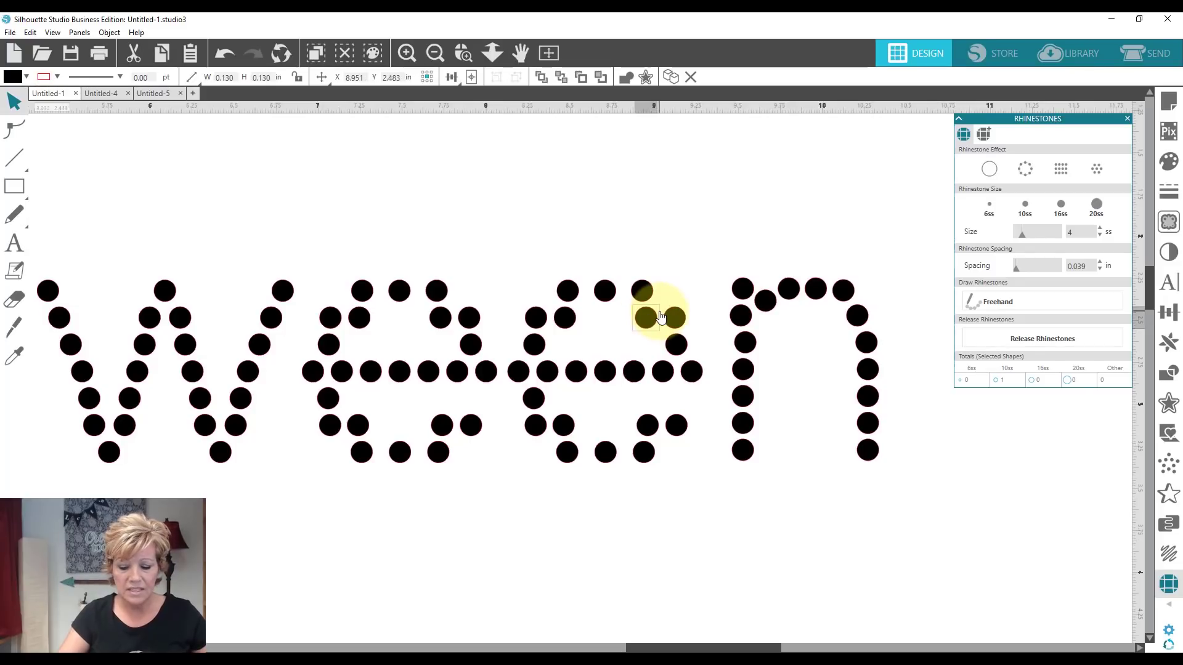
pyautogui.press('Delete')
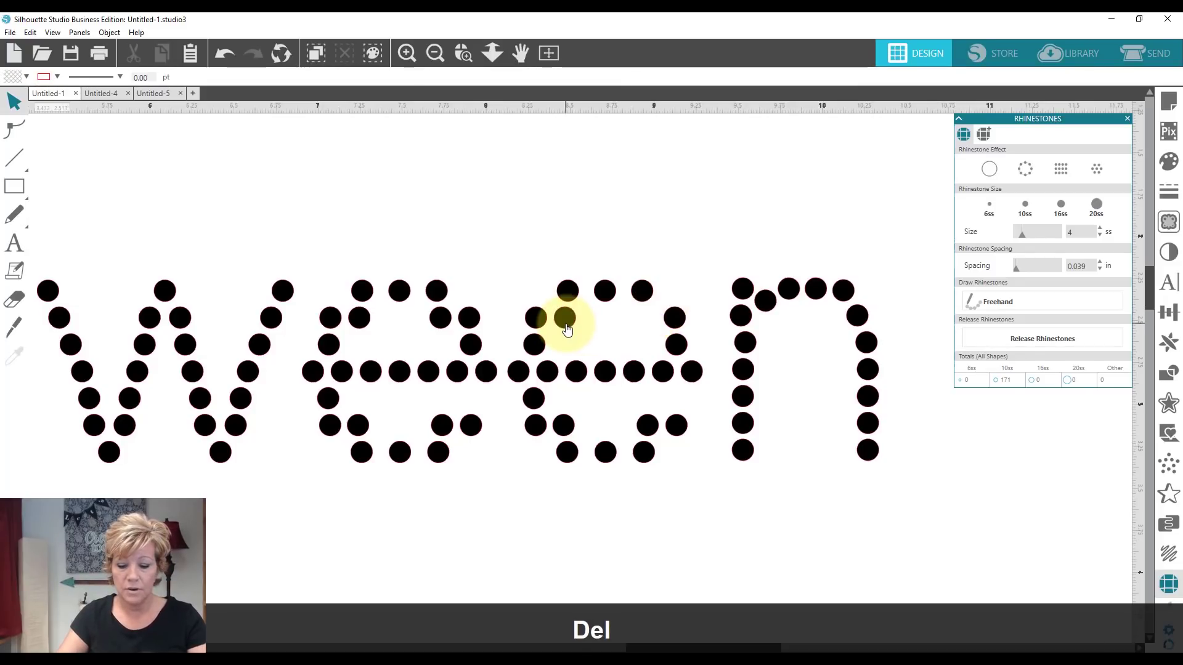
pyautogui.moveTo(567, 330); pyautogui.dragTo(563, 448)
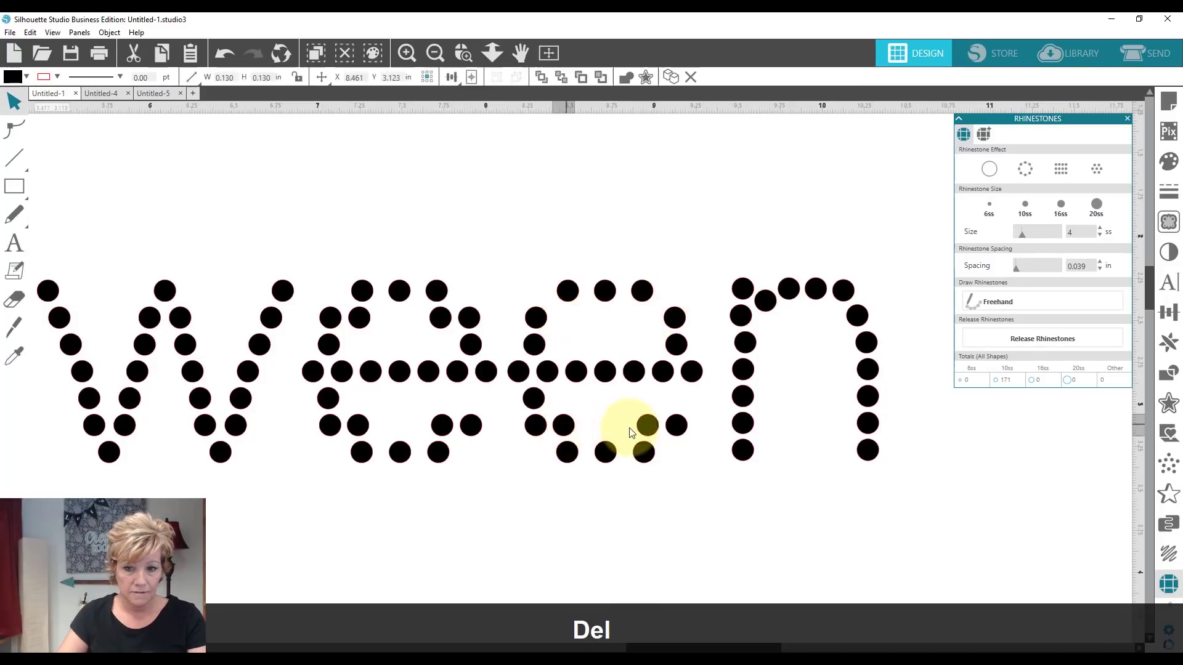
pyautogui.press('Delete')
pyautogui.click(650, 425)
pyautogui.press('Delete')
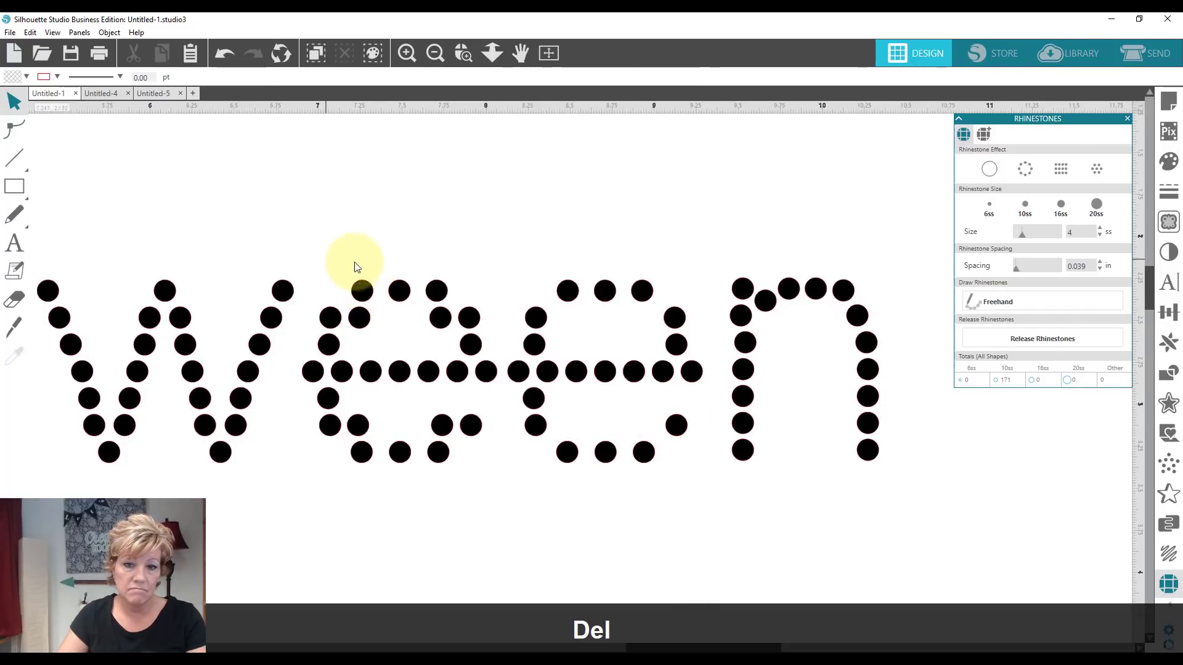
pyautogui.moveTo(326, 260); pyautogui.dragTo(493, 453)
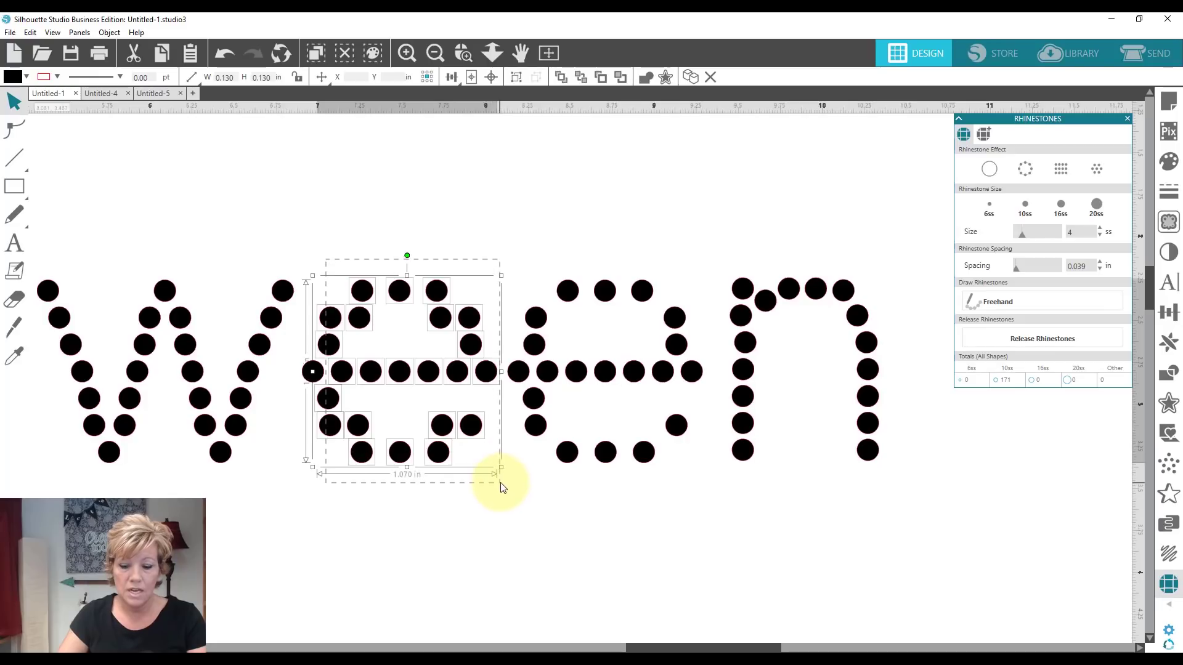
pyautogui.press('Delete')
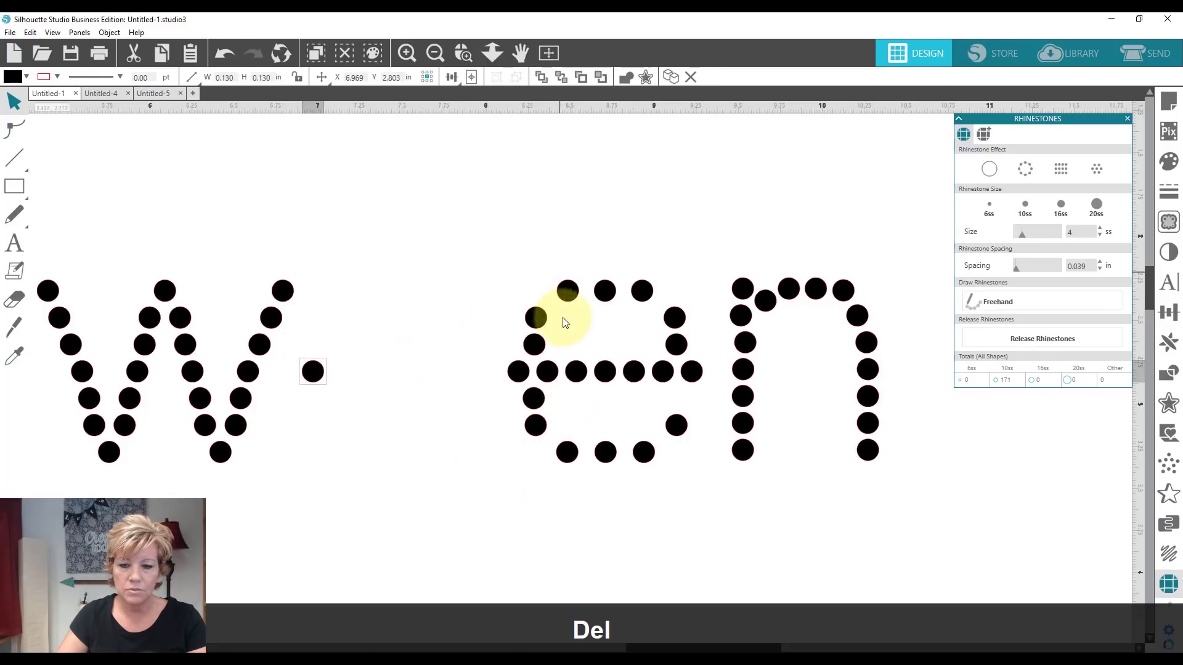
# Step: Move the five stones along the left side of the remaining e into a smooth, evenly spaced curve
pyautogui.click(542, 315)
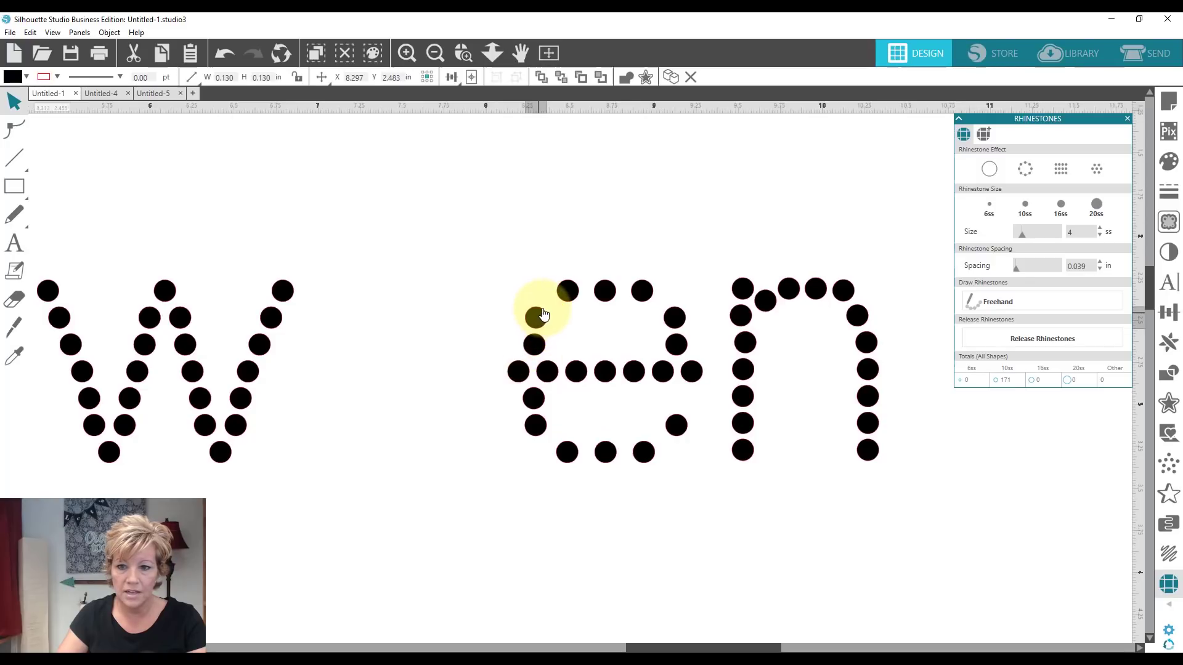
pyautogui.click(529, 341)
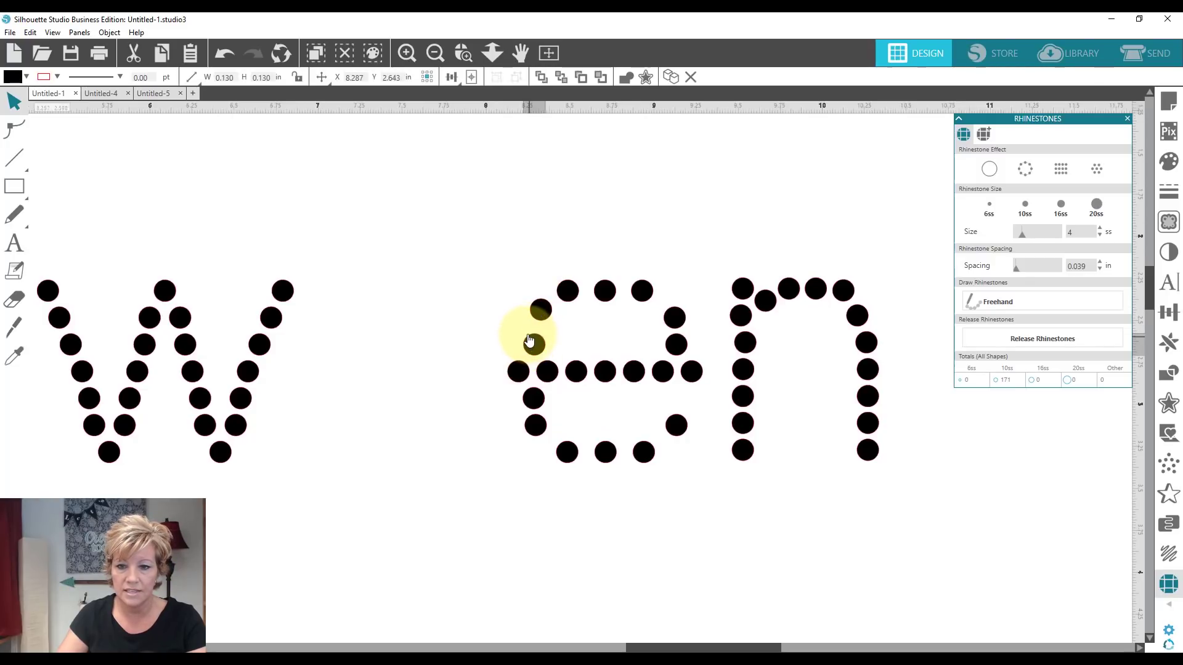
pyautogui.click(544, 420)
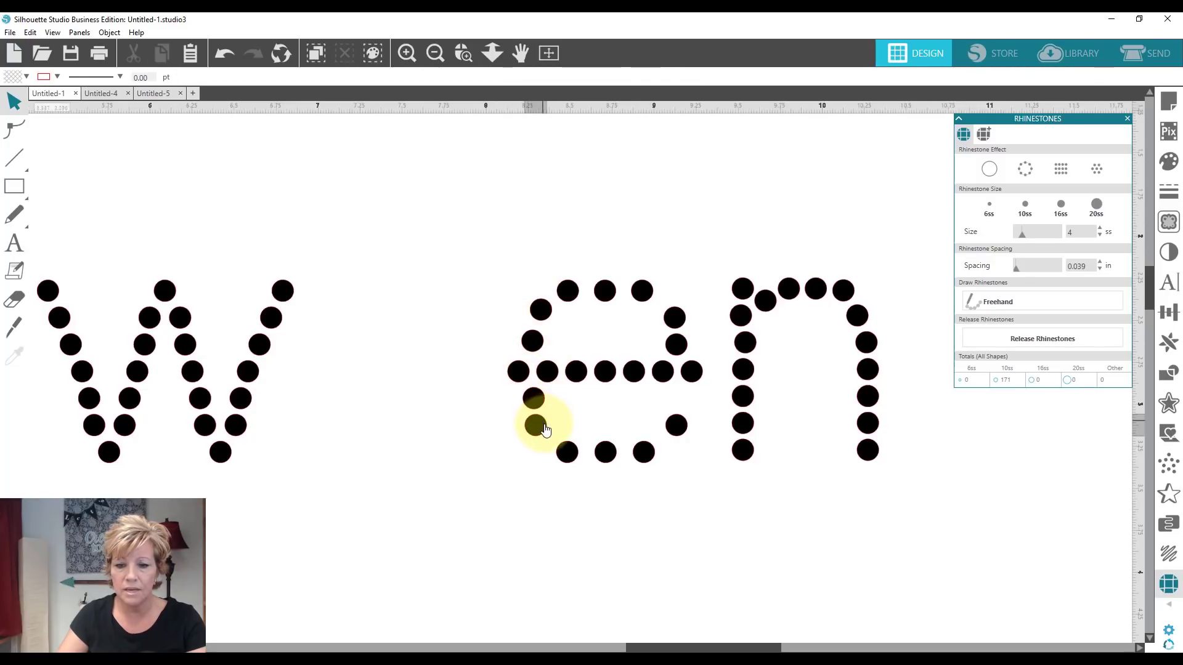
pyautogui.click(536, 426)
pyautogui.click(534, 407)
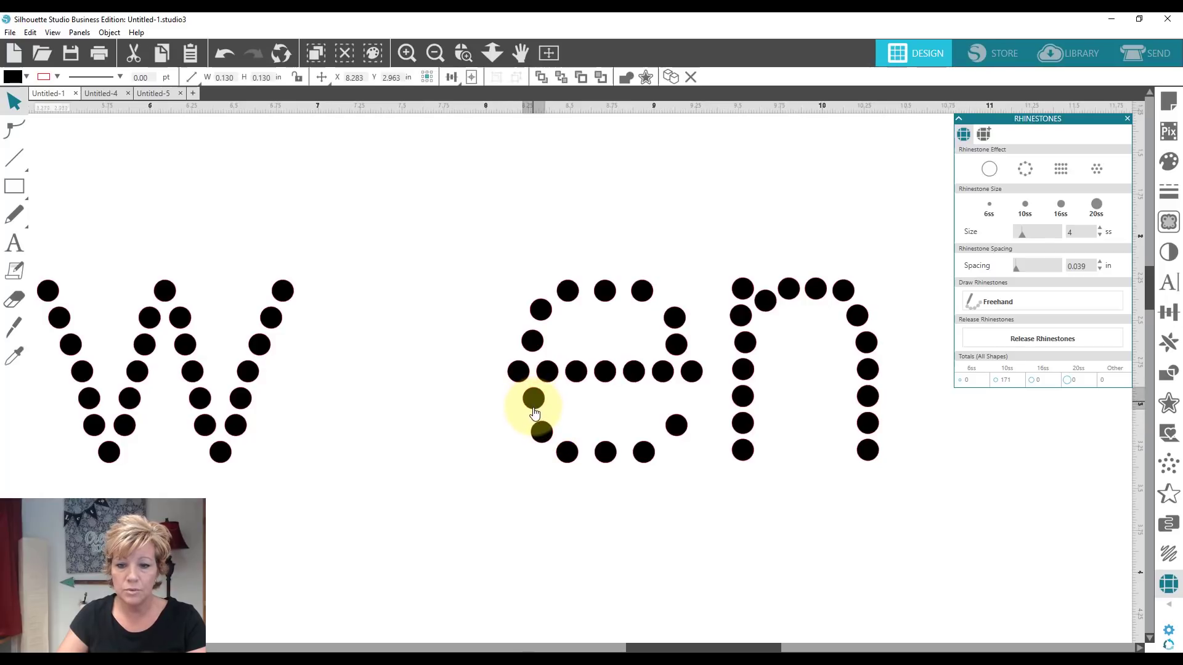
pyautogui.click(521, 382)
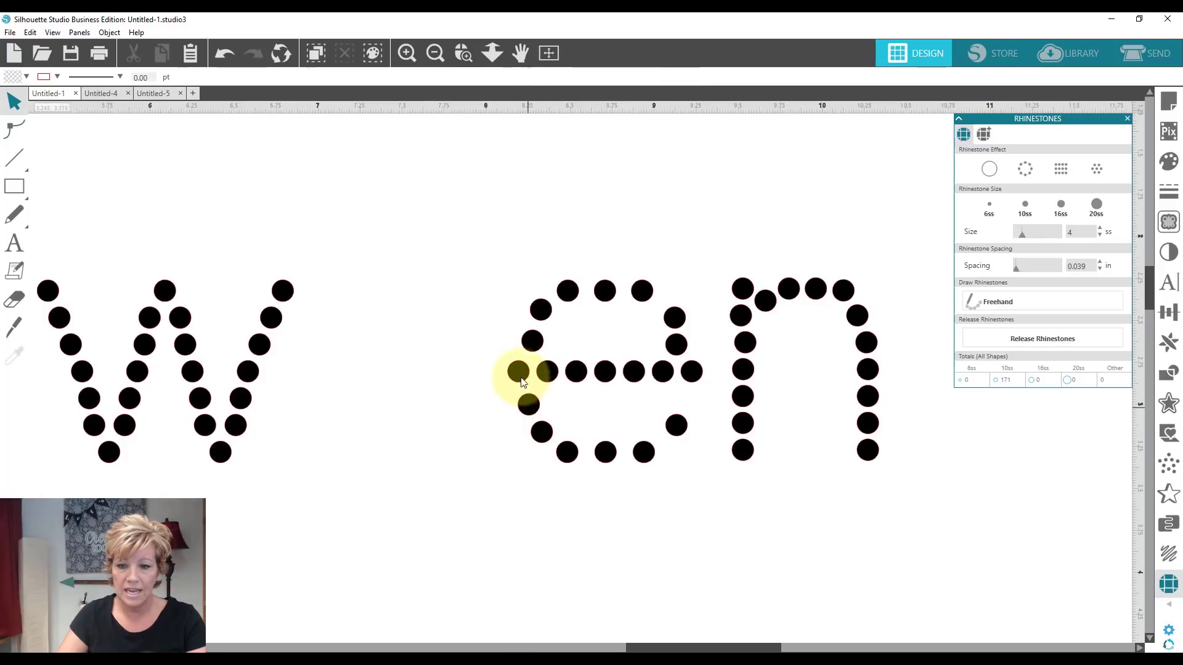
pyautogui.click(522, 380)
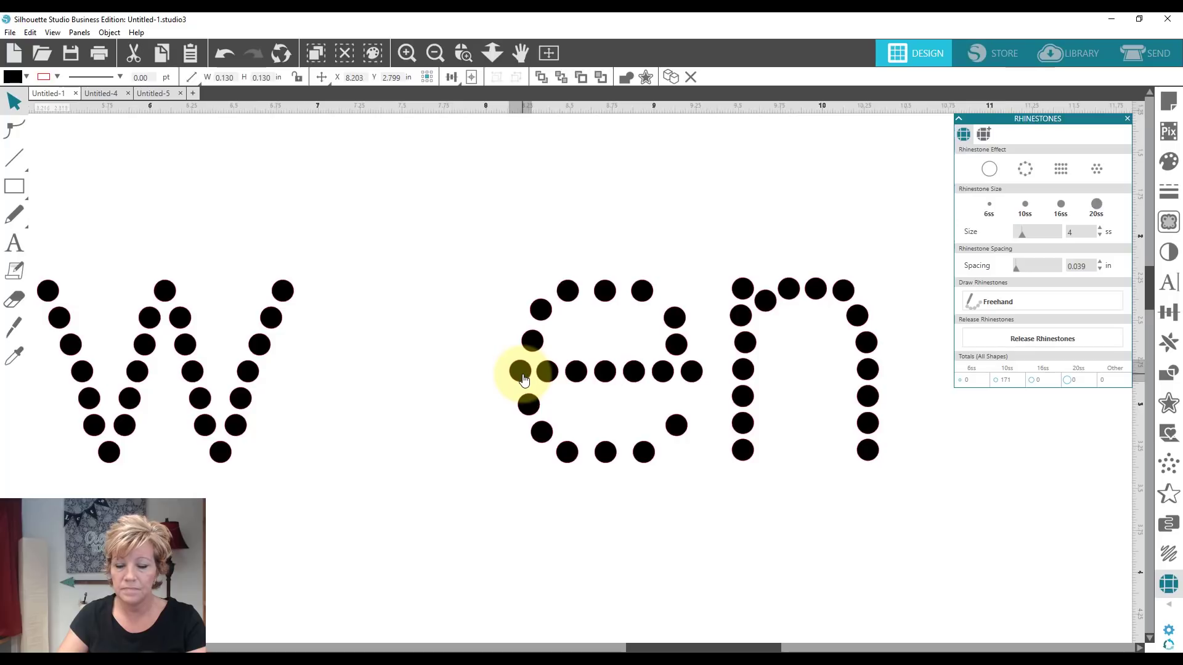
# Step: Move the lower end stone and the two upper stones on the right side of the e to round its curve
pyautogui.click(674, 426)
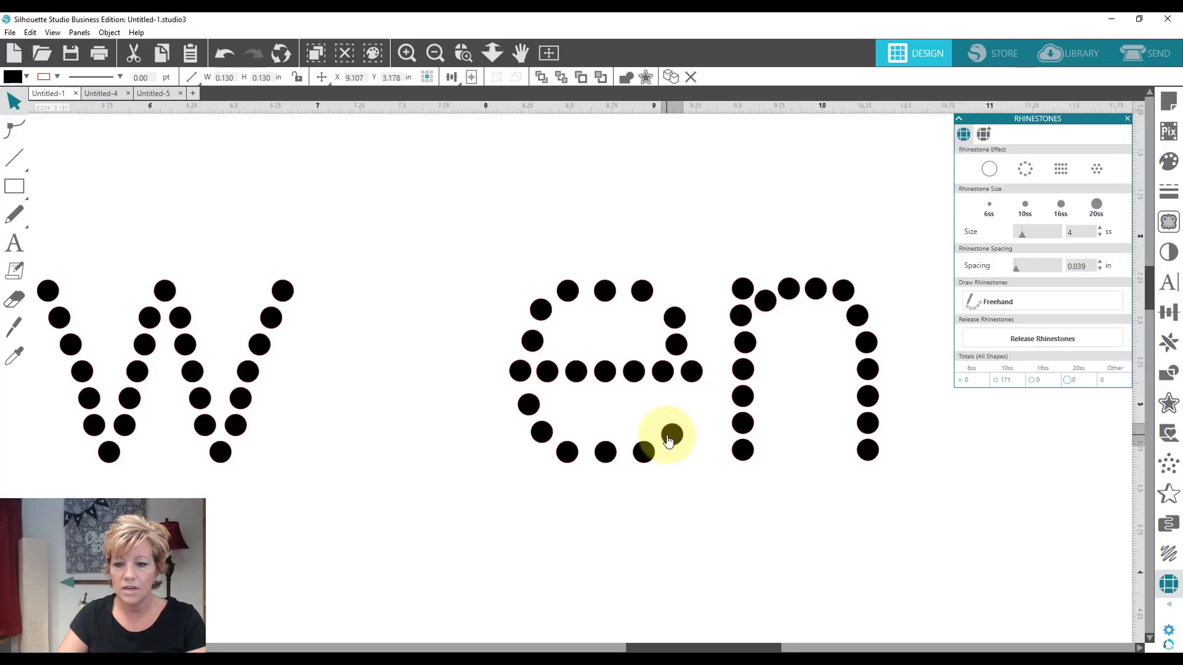
pyautogui.click(677, 345)
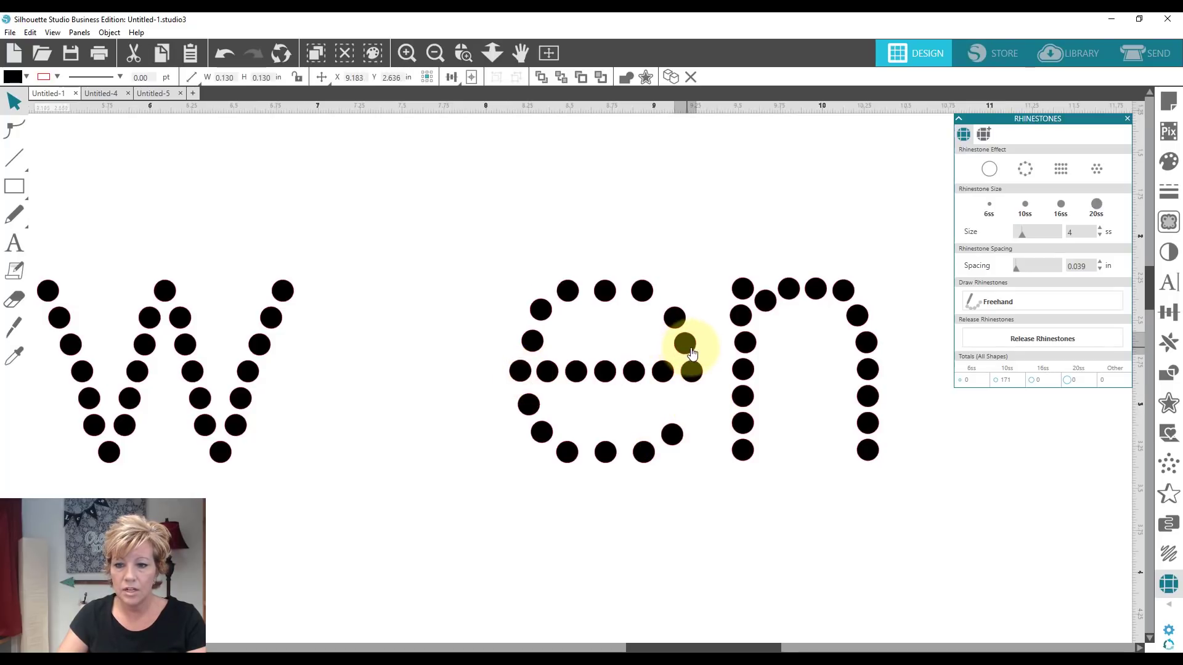
pyautogui.click(681, 330)
pyautogui.moveTo(672, 319); pyautogui.dragTo(667, 315)
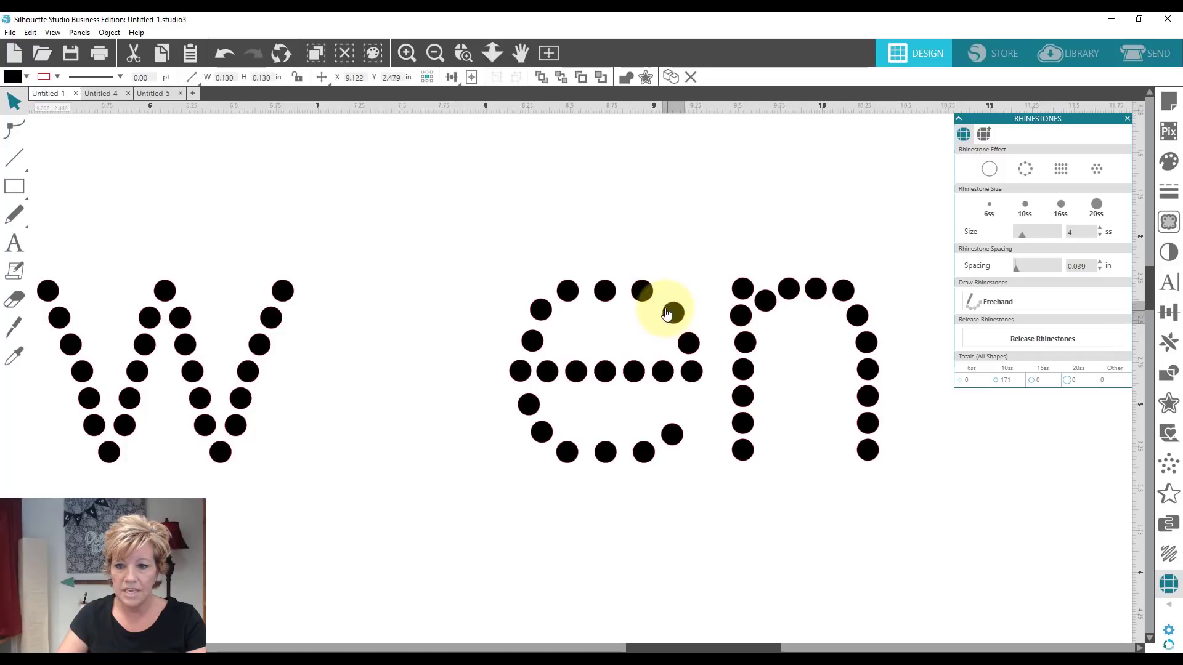
# Step: Group all the stones of the finished e and place a duplicate between it and the w as the first e
pyautogui.click(531, 267)
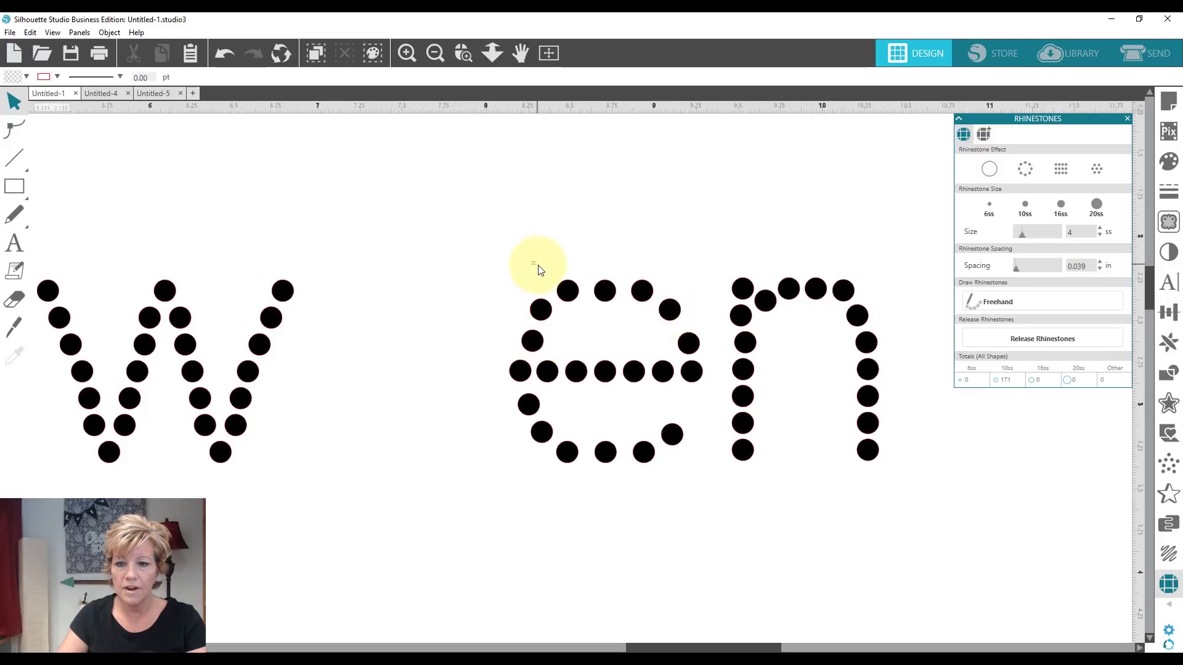
pyautogui.moveTo(529, 262); pyautogui.dragTo(703, 504)
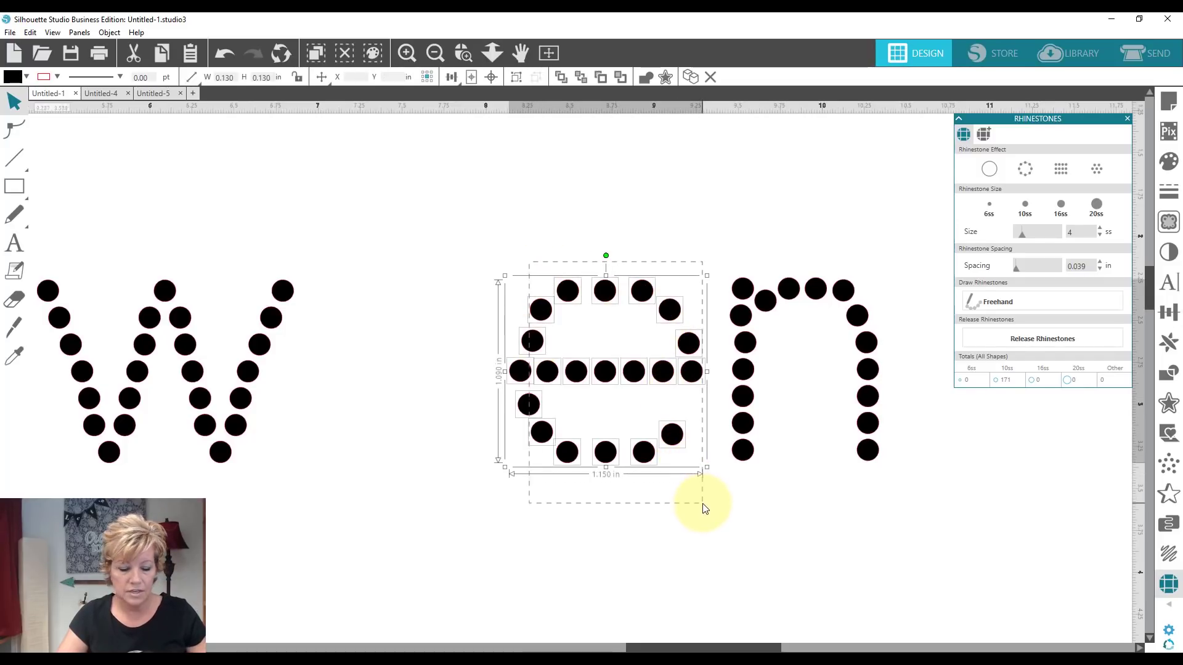
pyautogui.hotkey('ctrl', 'g')
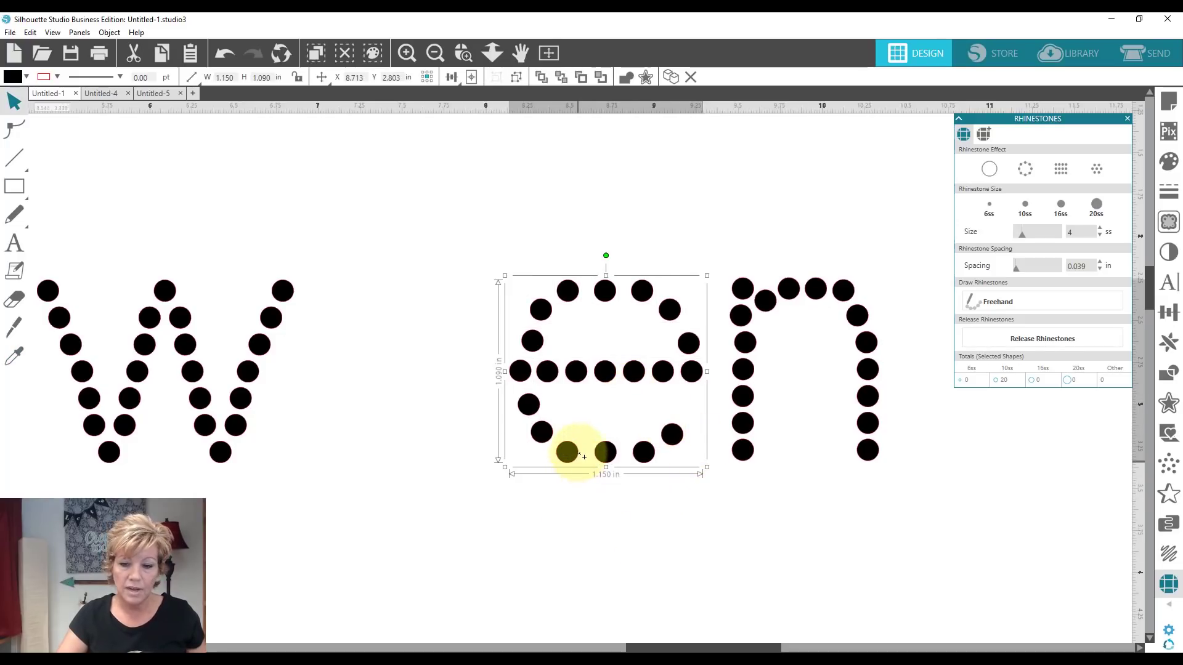
pyautogui.moveTo(577, 453); pyautogui.dragTo(365, 453)
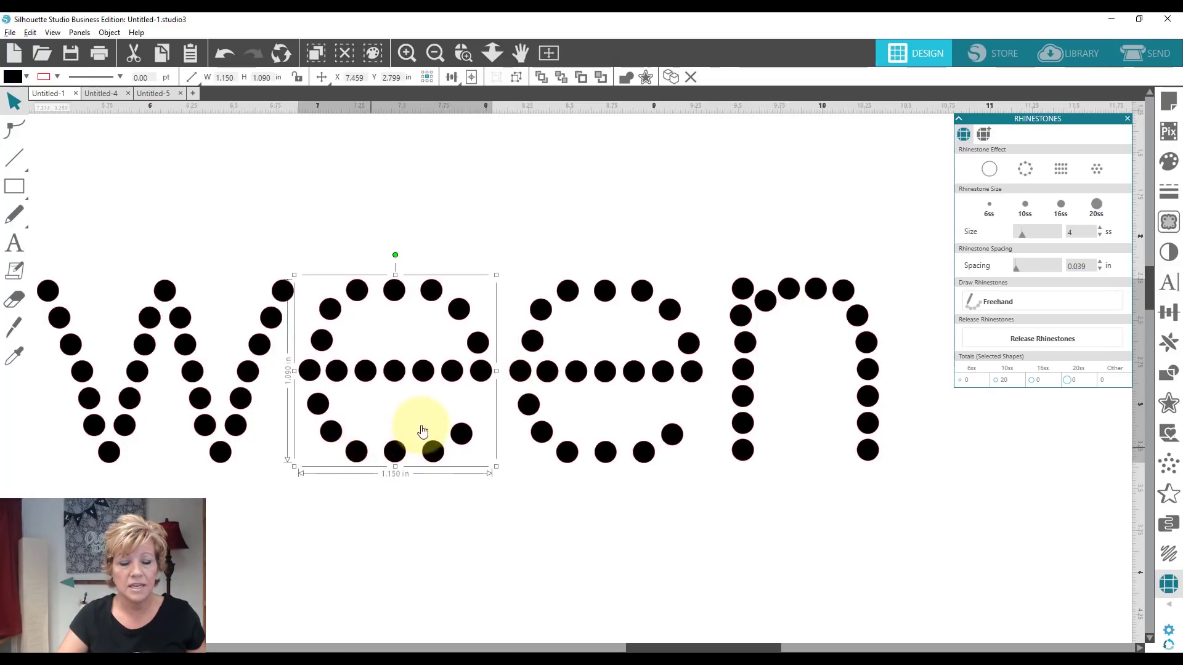
pyautogui.click(329, 231)
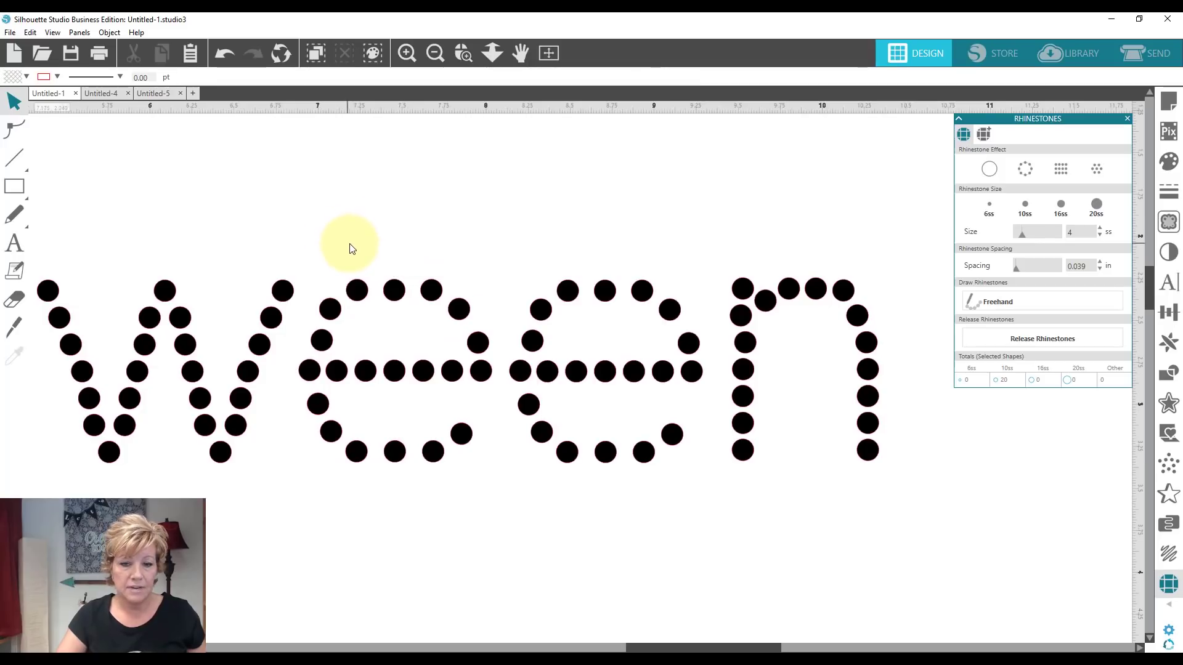
# Step: Align the two e's with each other by their vertical centers
pyautogui.moveTo(348, 245); pyautogui.dragTo(686, 476)
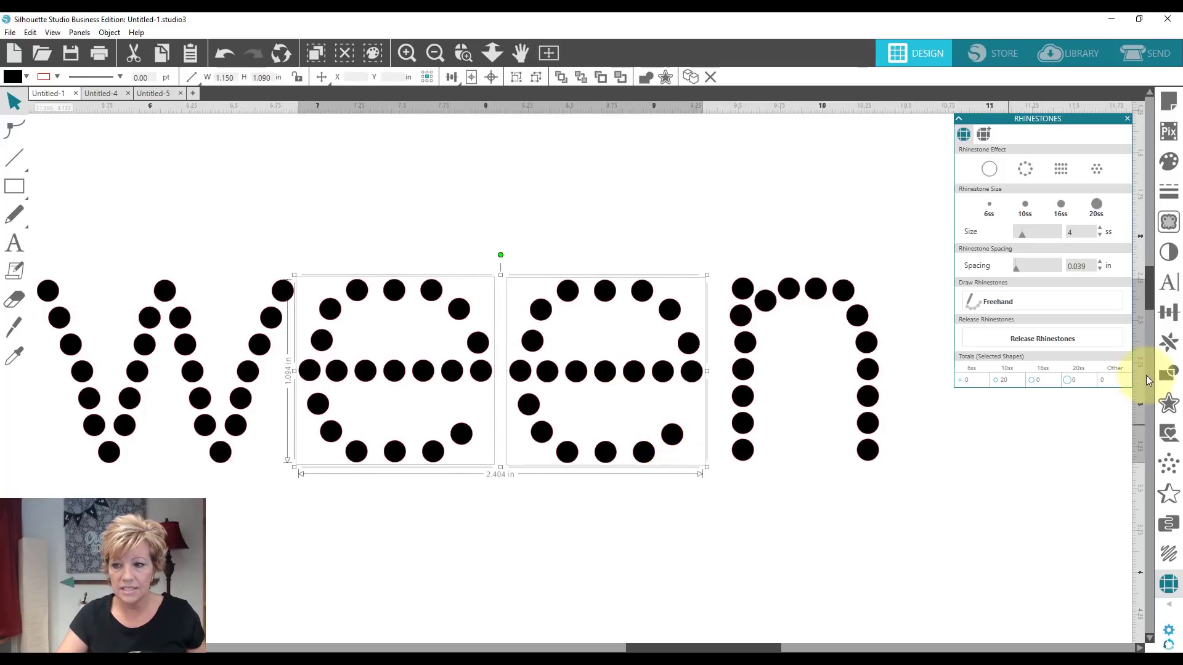
pyautogui.click(1169, 311)
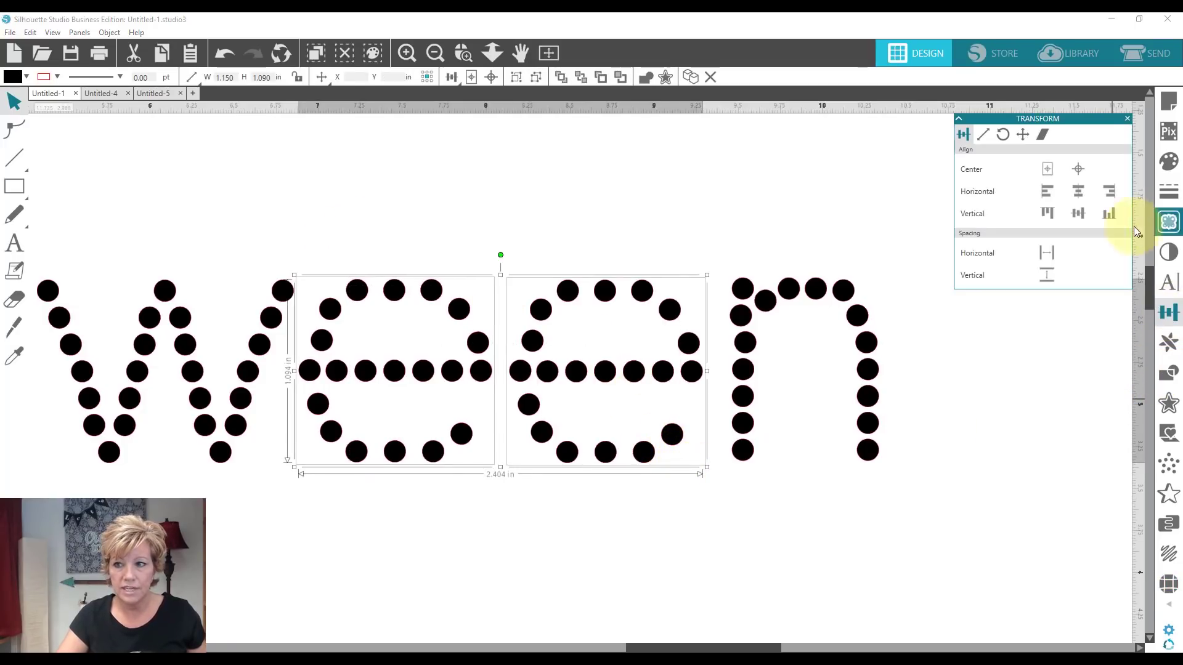
pyautogui.click(1082, 213)
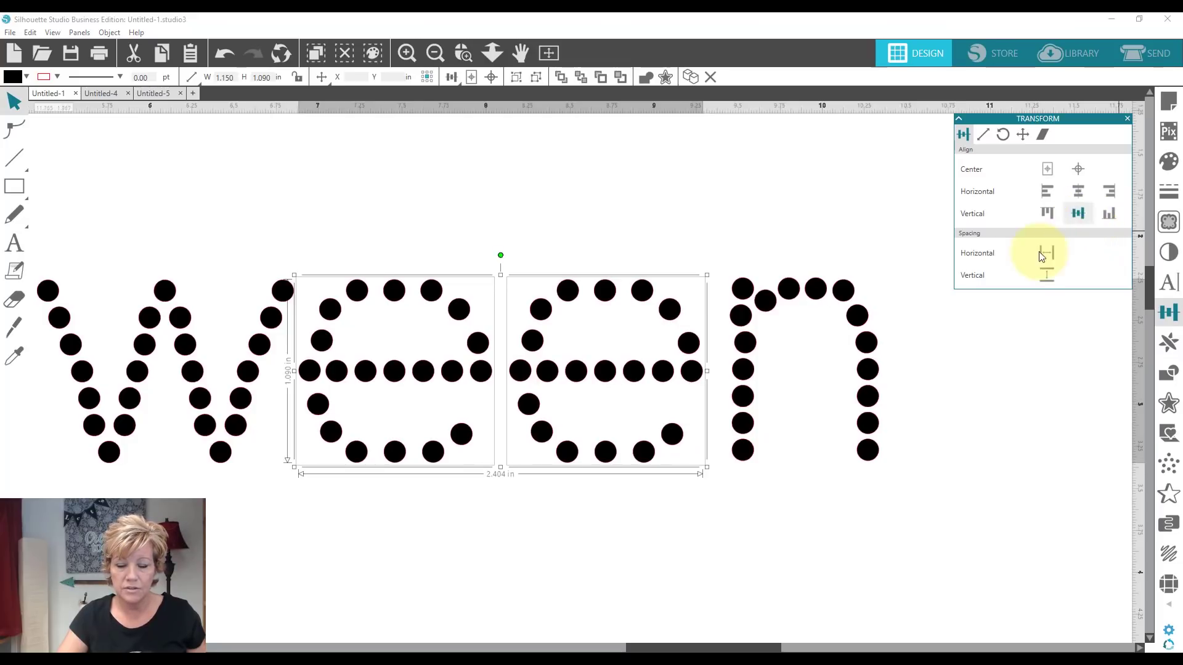
pyautogui.click(397, 579)
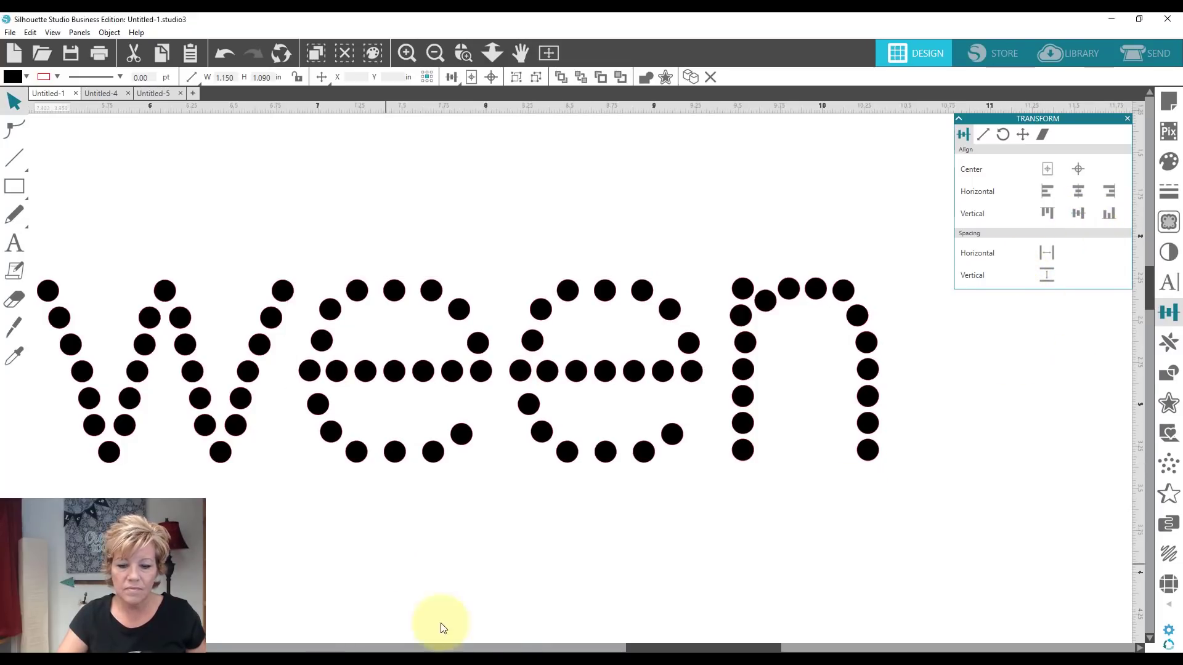
# Step: Delete the four extra inner corner stones of the o
pyautogui.click(468, 648)
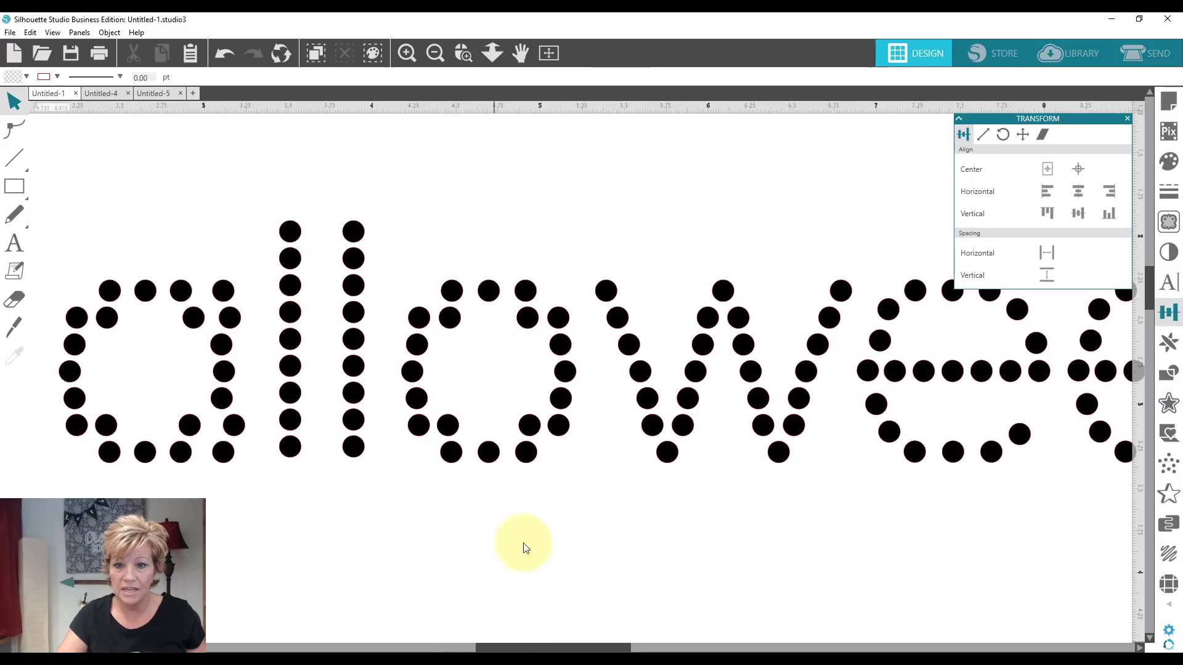
pyautogui.click(529, 326)
pyautogui.press('Delete')
pyautogui.click(450, 320)
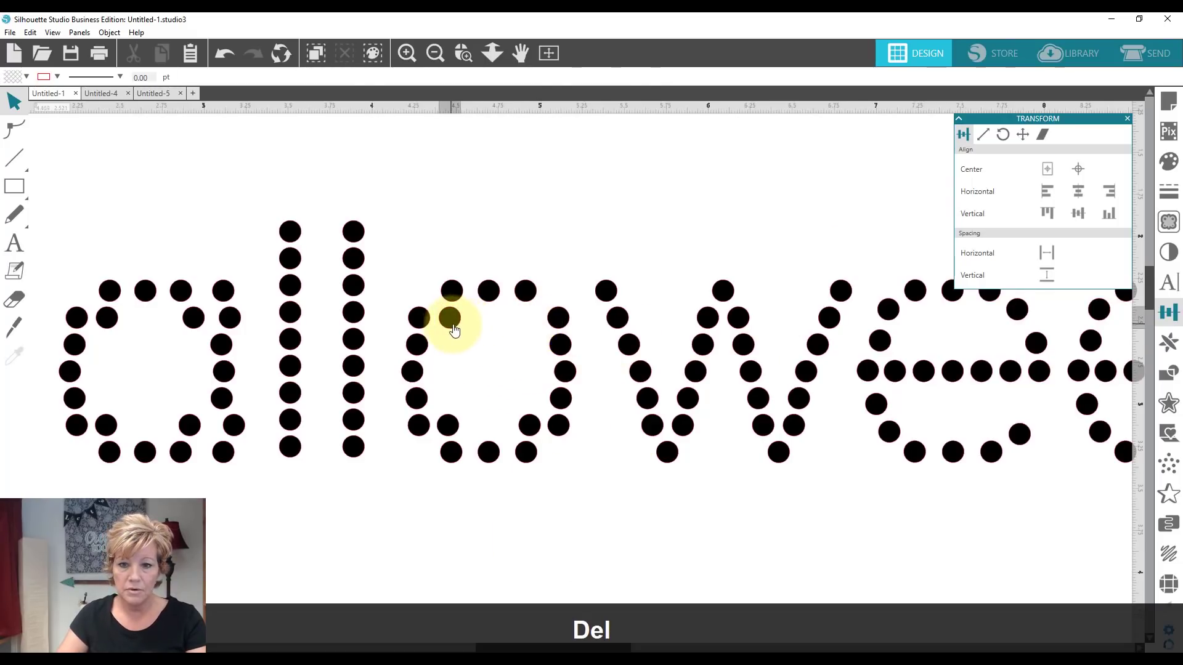
pyautogui.press('Delete')
pyautogui.click(449, 425)
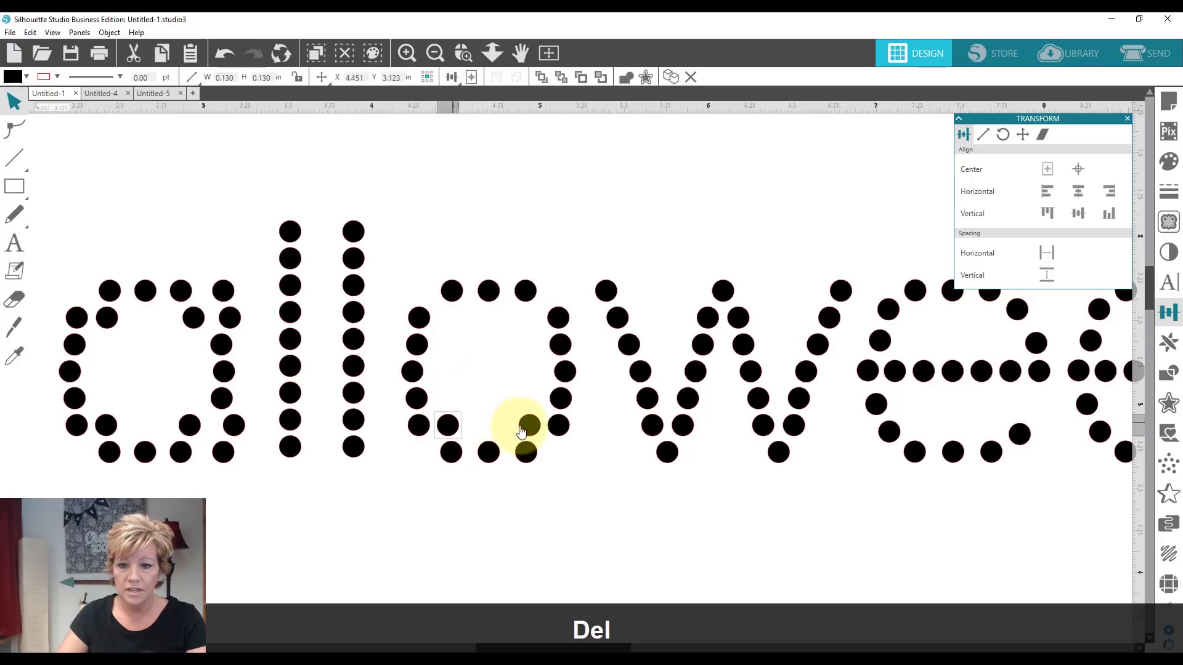
pyautogui.press('Delete')
pyautogui.click(529, 424)
pyautogui.press('Delete')
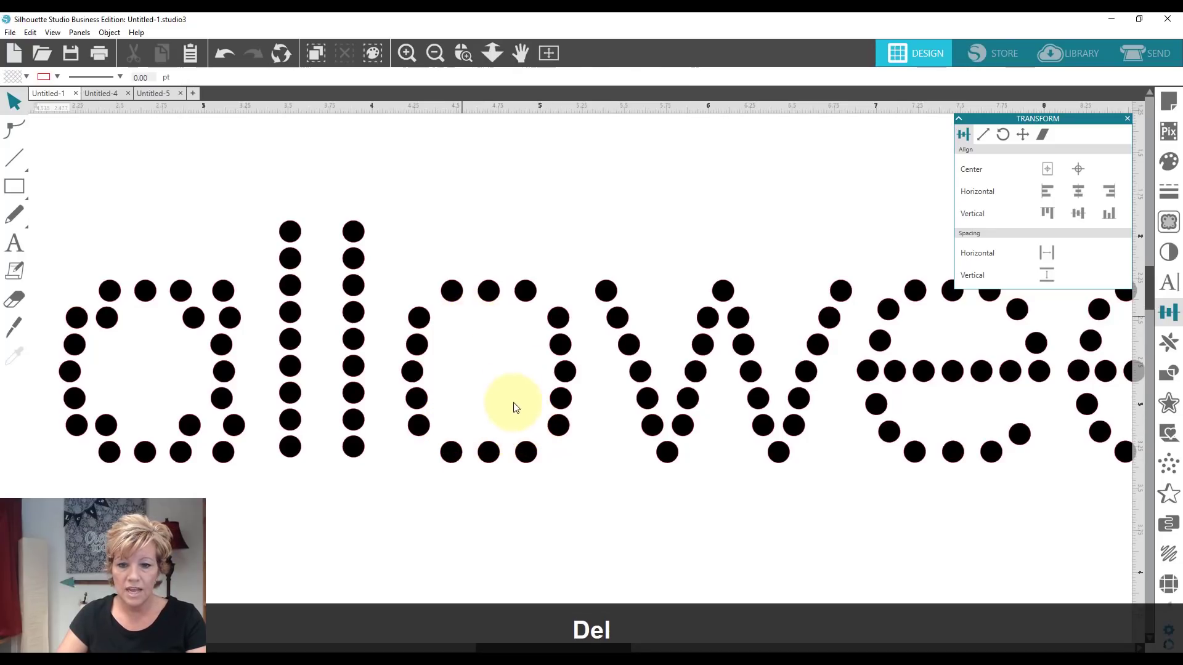
# Step: Move the o's lower-left corner stone and its middle and right bottom stones into a smoother, more evenly spaced curve
pyautogui.moveTo(423, 438); pyautogui.dragTo(433, 445)
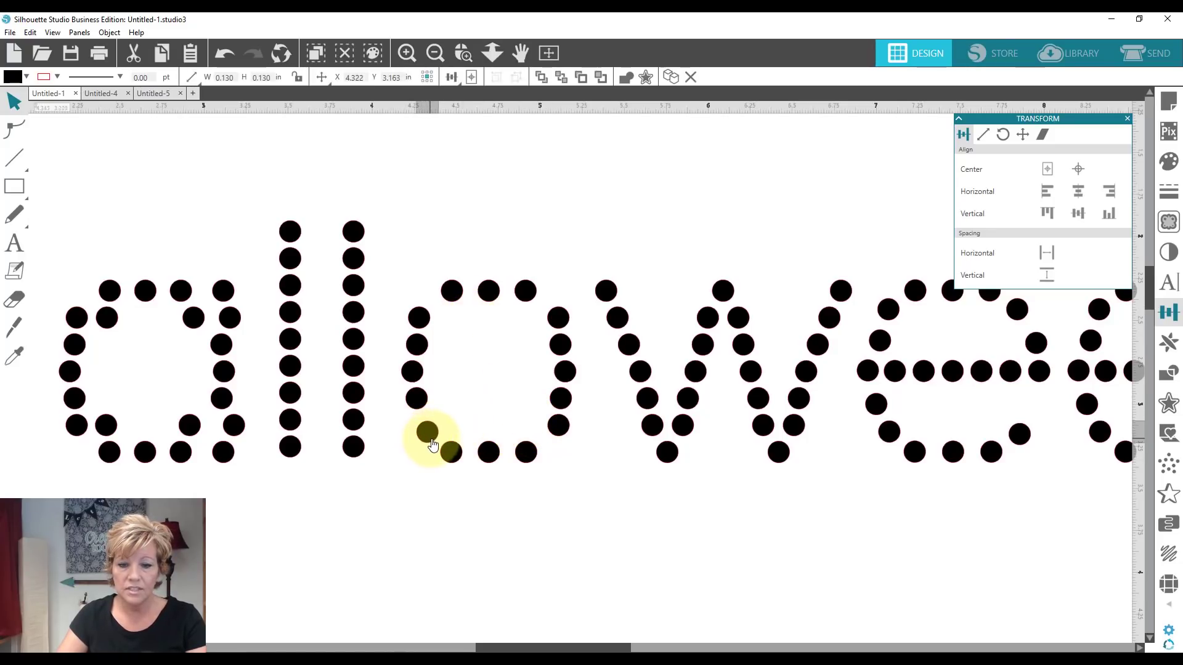
pyautogui.click(484, 454)
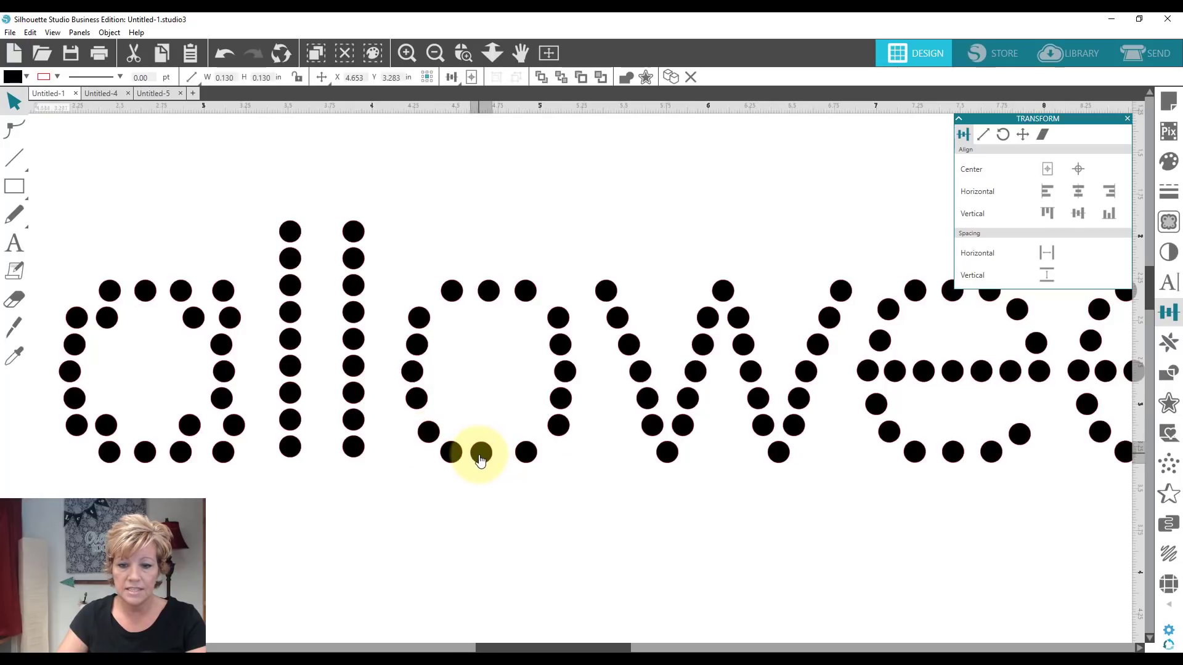
pyautogui.moveTo(524, 454); pyautogui.dragTo(510, 455)
pyautogui.rightClick(511, 453)
pyautogui.click(509, 477)
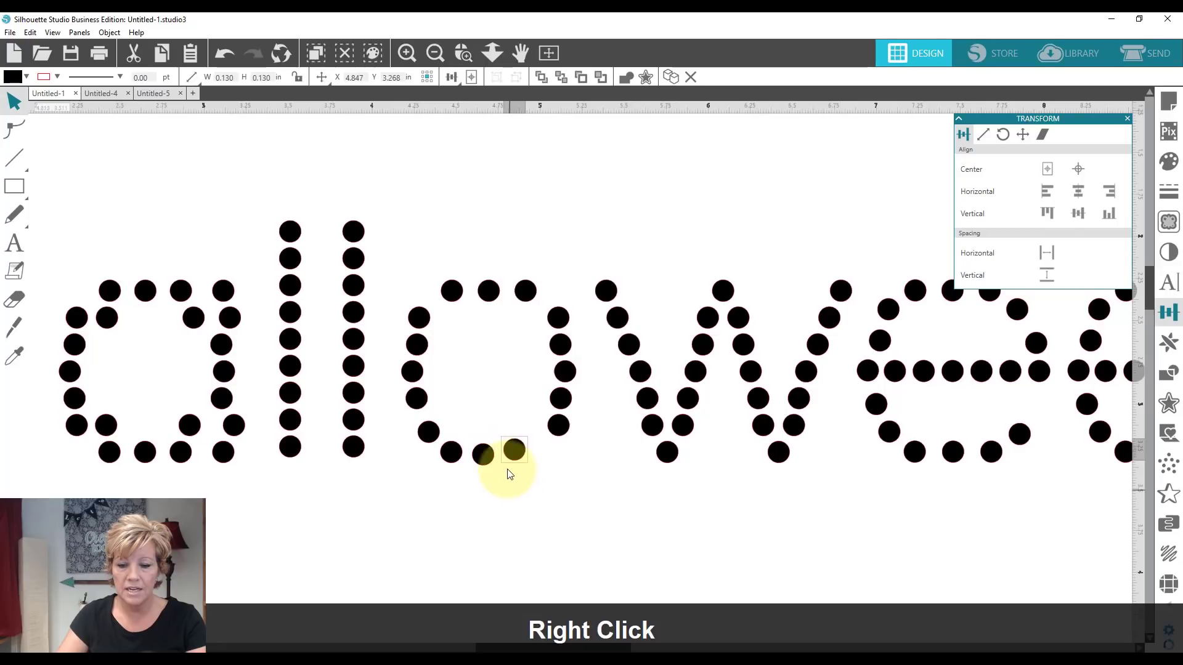
pyautogui.click(512, 455)
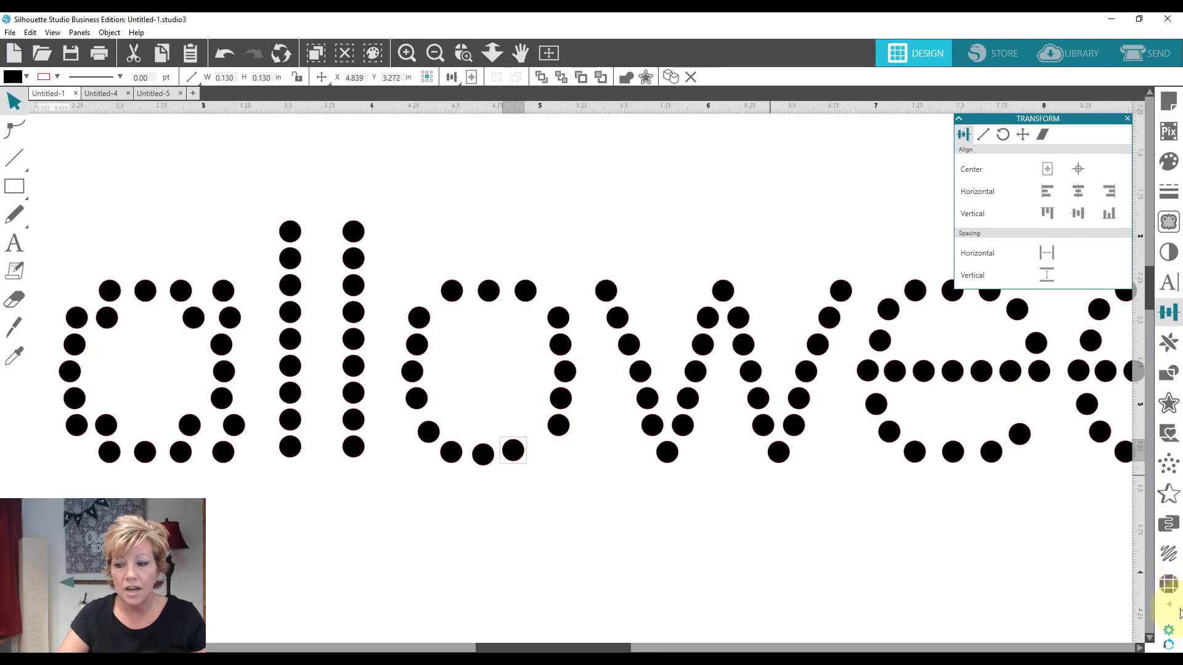
# Step: Add one freehand rhinestone in the gap in the o's lower-right curve
pyautogui.click(1171, 587)
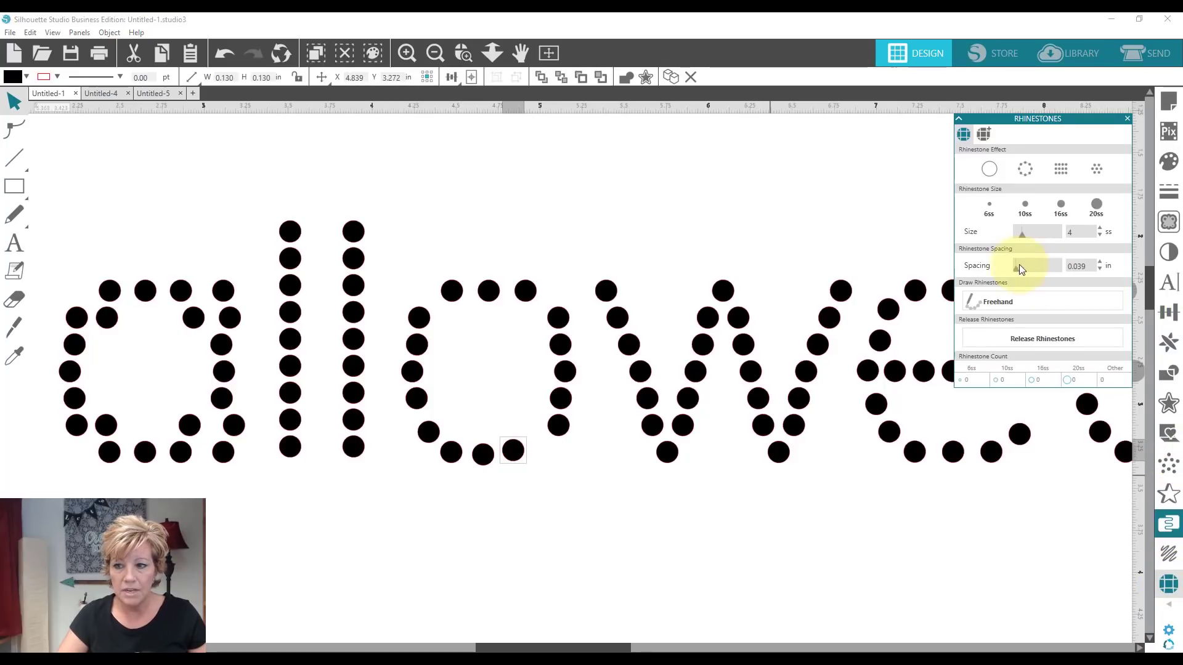
pyautogui.click(996, 302)
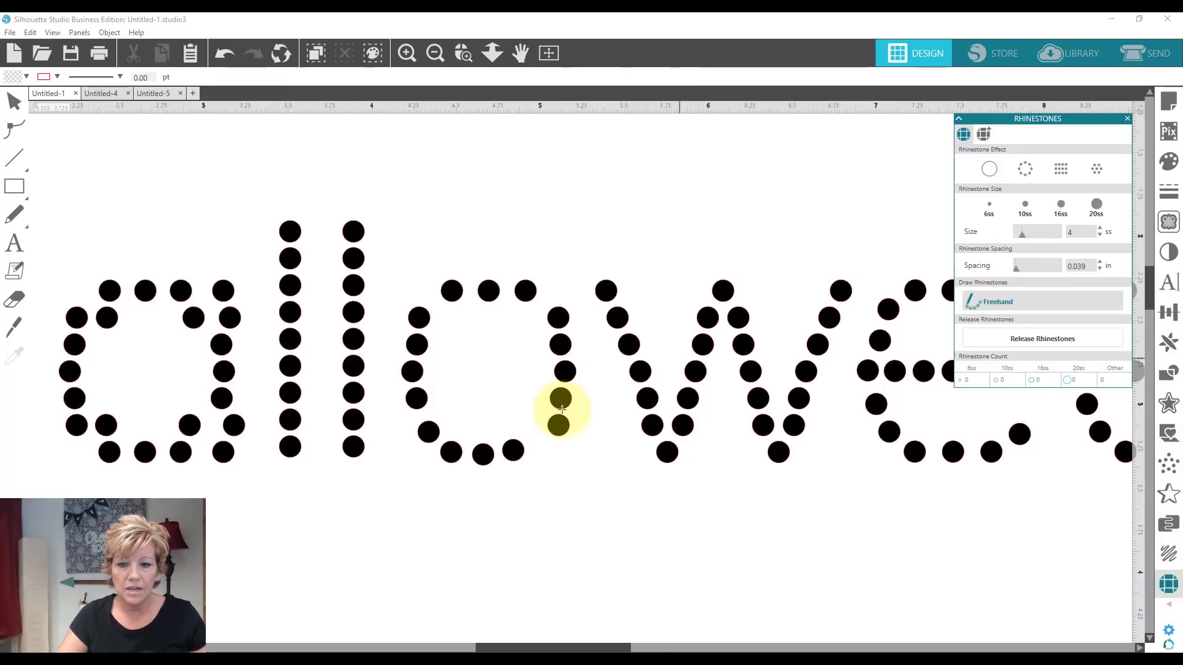
pyautogui.click(534, 438)
pyautogui.press('Escape')
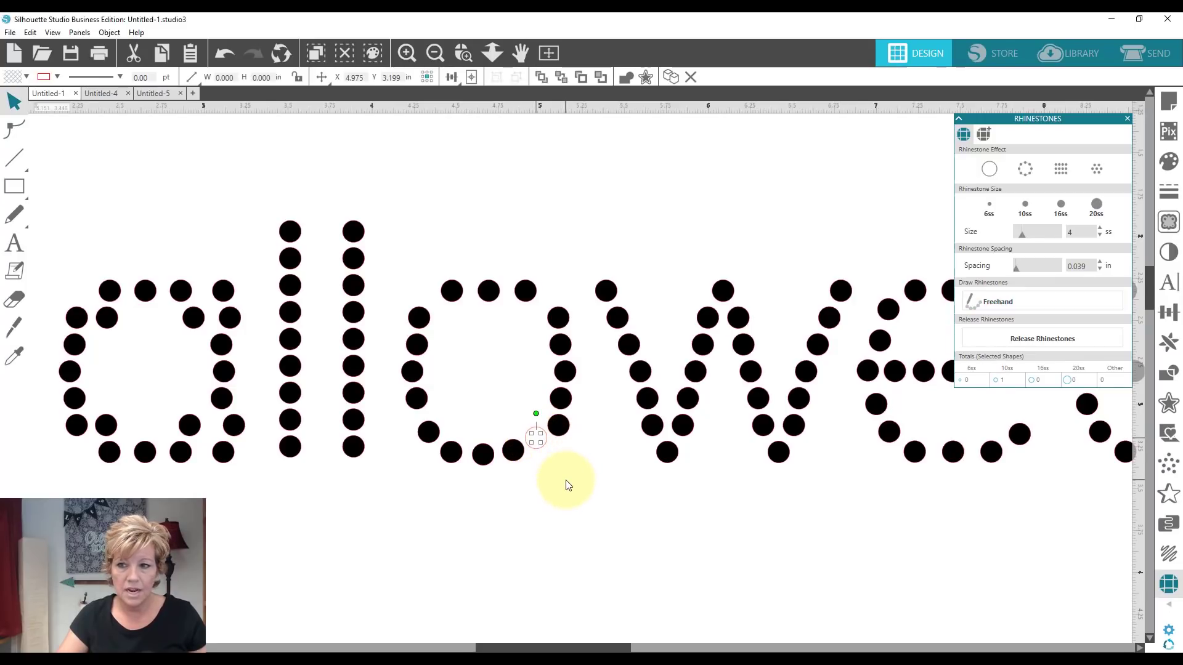
# Step: Fill the added stone with black and bring back the rhinestone settings
pyautogui.click(1169, 161)
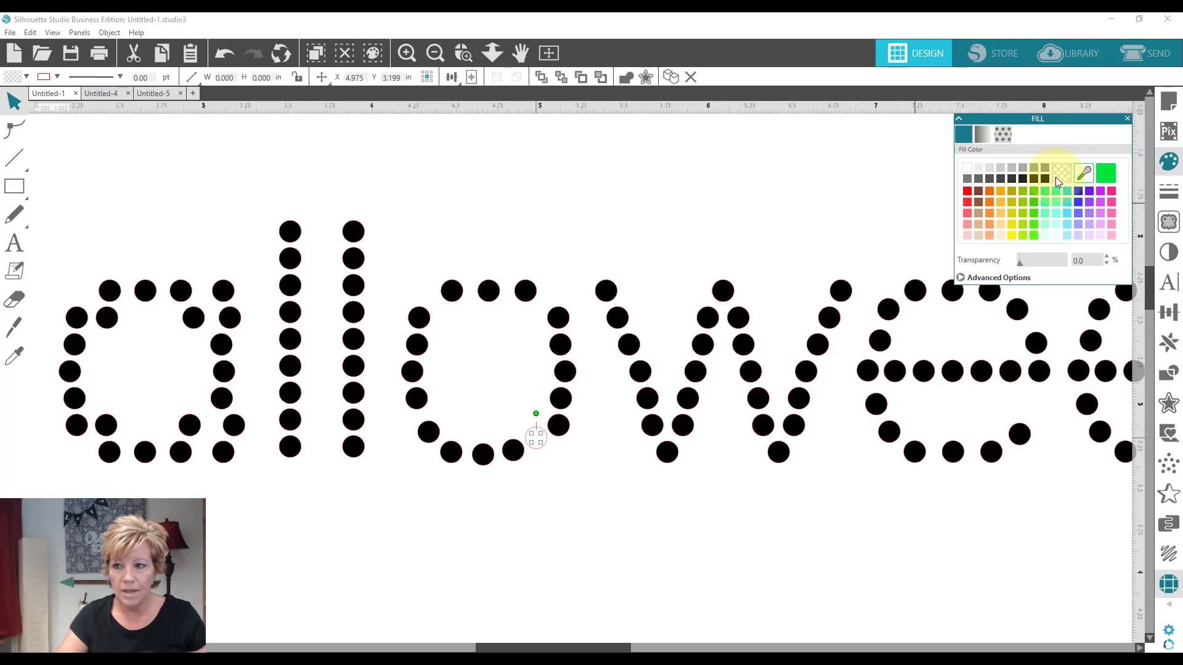
pyautogui.click(1046, 179)
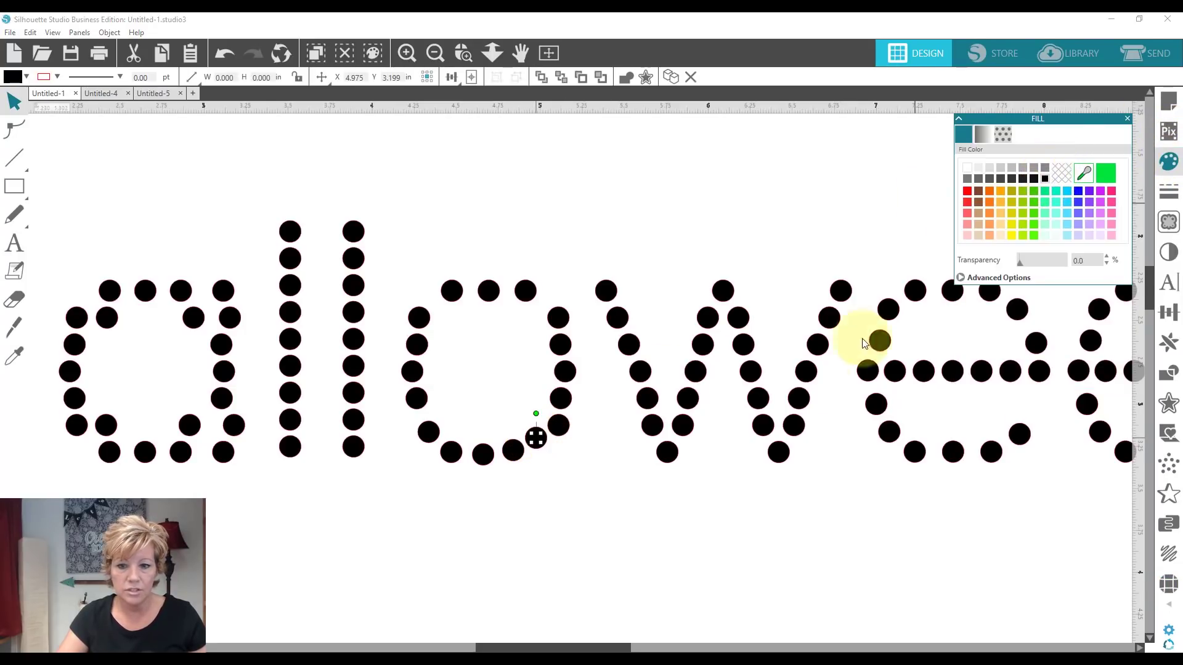
pyautogui.click(566, 527)
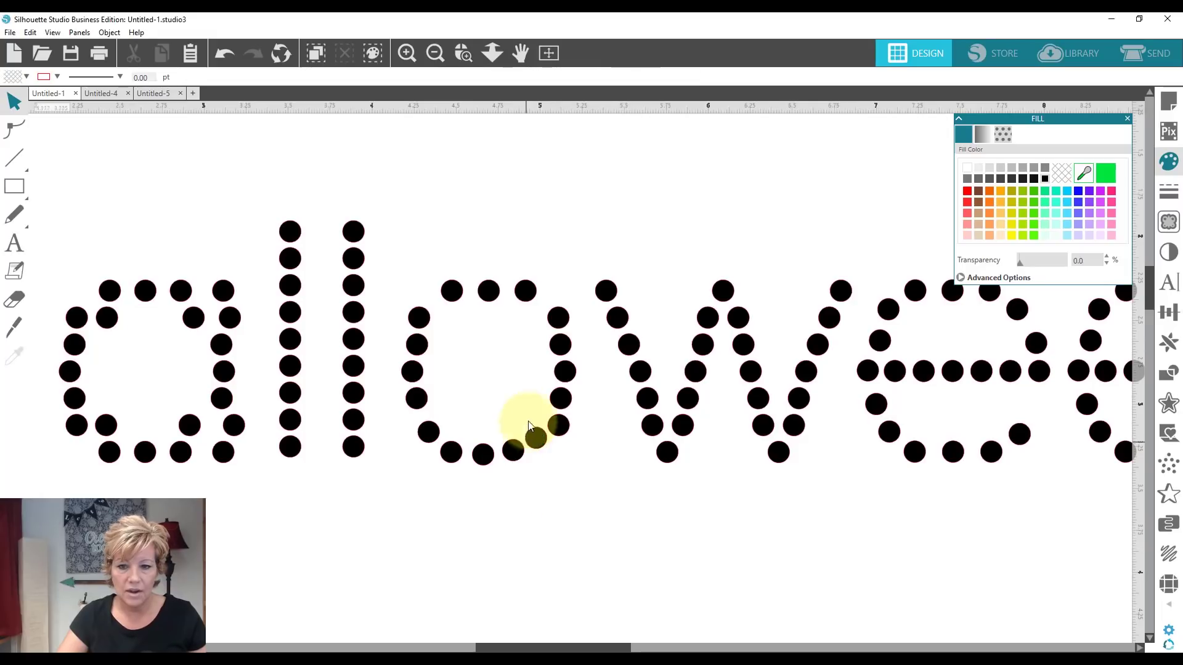
pyautogui.click(1169, 583)
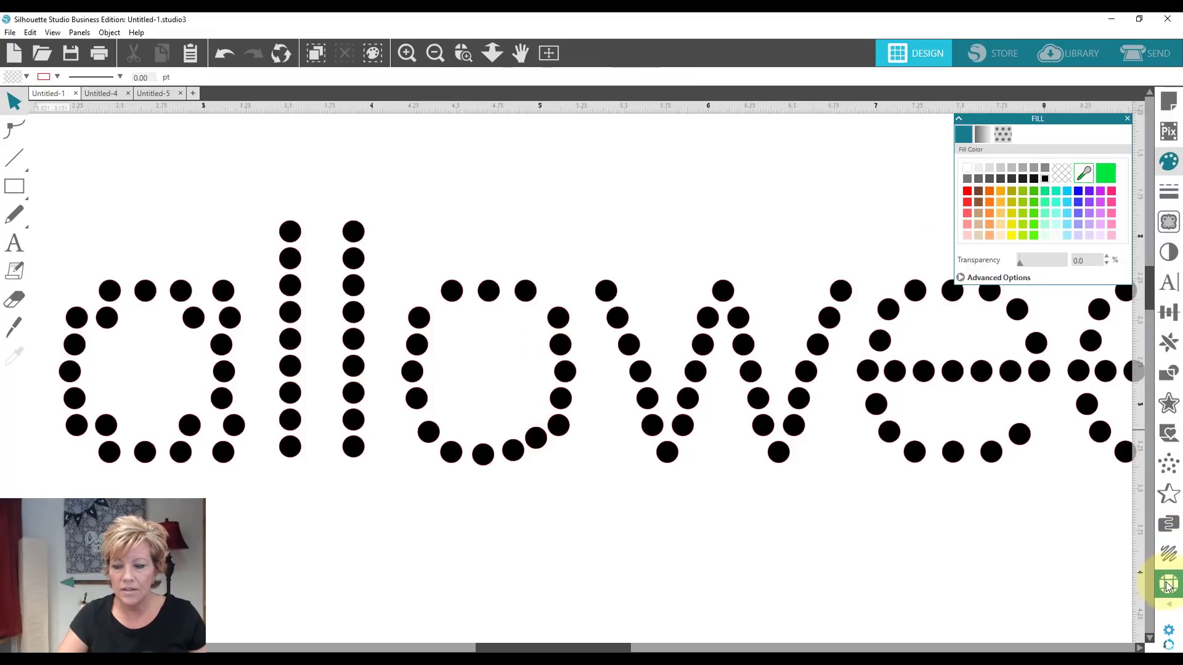
# Step: Duplicate a stone for the top of the o and arrange the four top stones into an evenly spaced arc
pyautogui.click(456, 297)
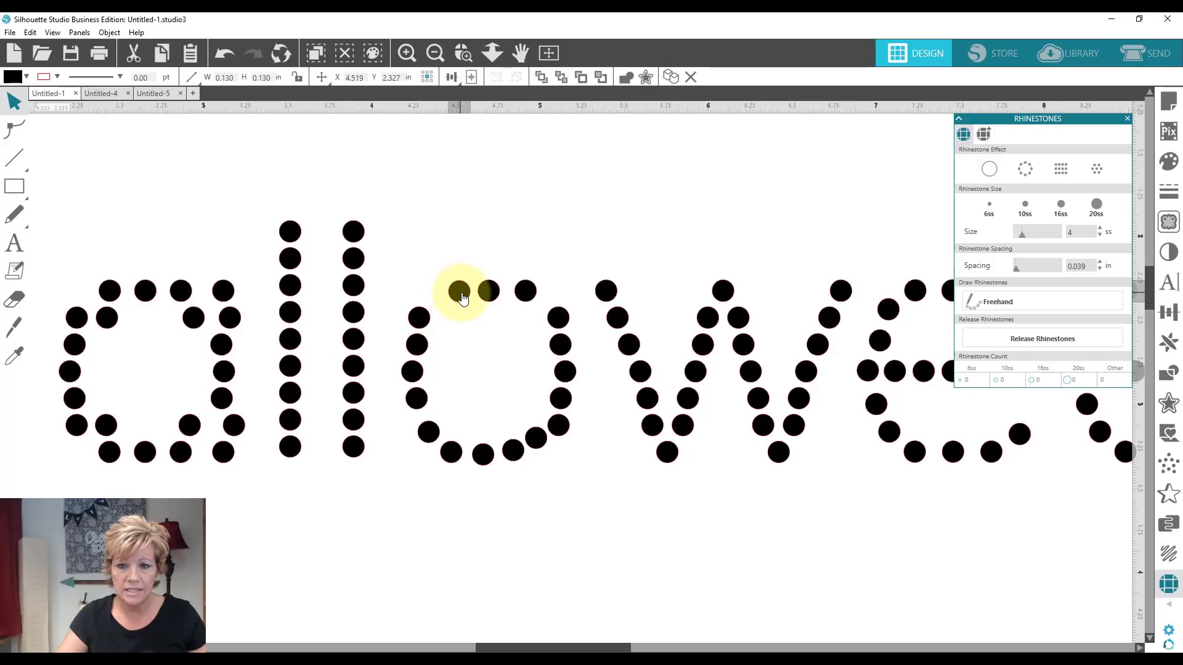
pyautogui.click(534, 299)
pyautogui.moveTo(464, 299)
pyautogui.mouseDown()
pyautogui.moveTo(539, 303)
pyautogui.moveTo(498, 289)
pyautogui.moveTo(450, 297)
pyautogui.mouseUp()
pyautogui.click(464, 299)
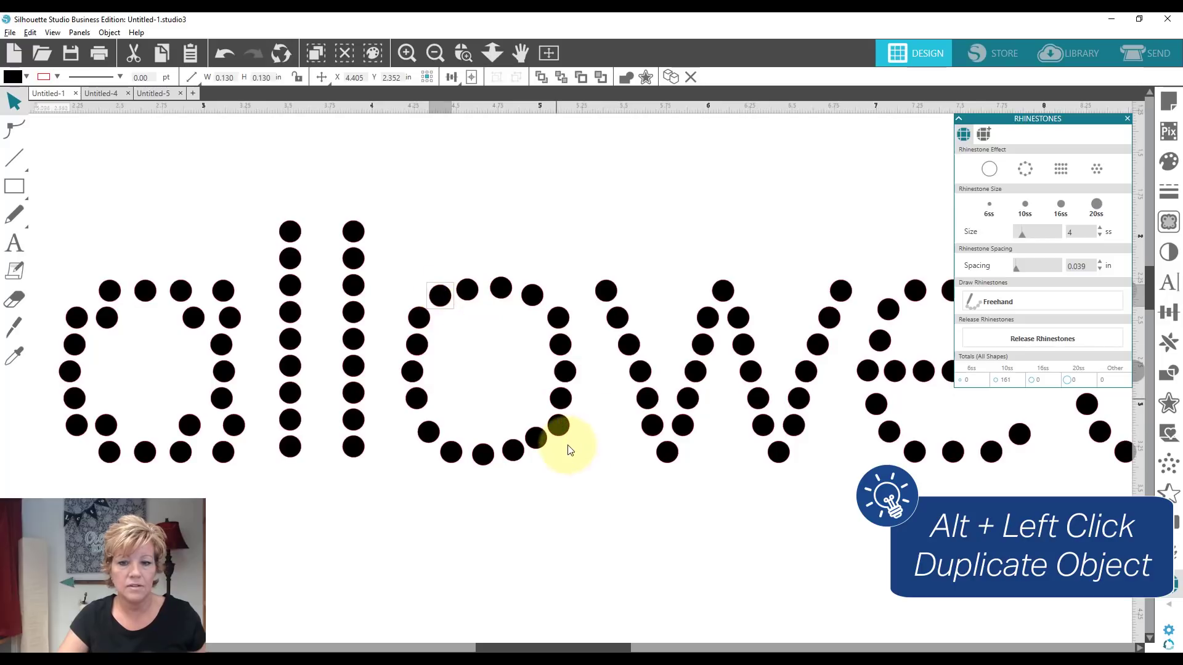
# Step: Move the two lower stones on the o's right side slightly outward to round the curve
pyautogui.click(540, 442)
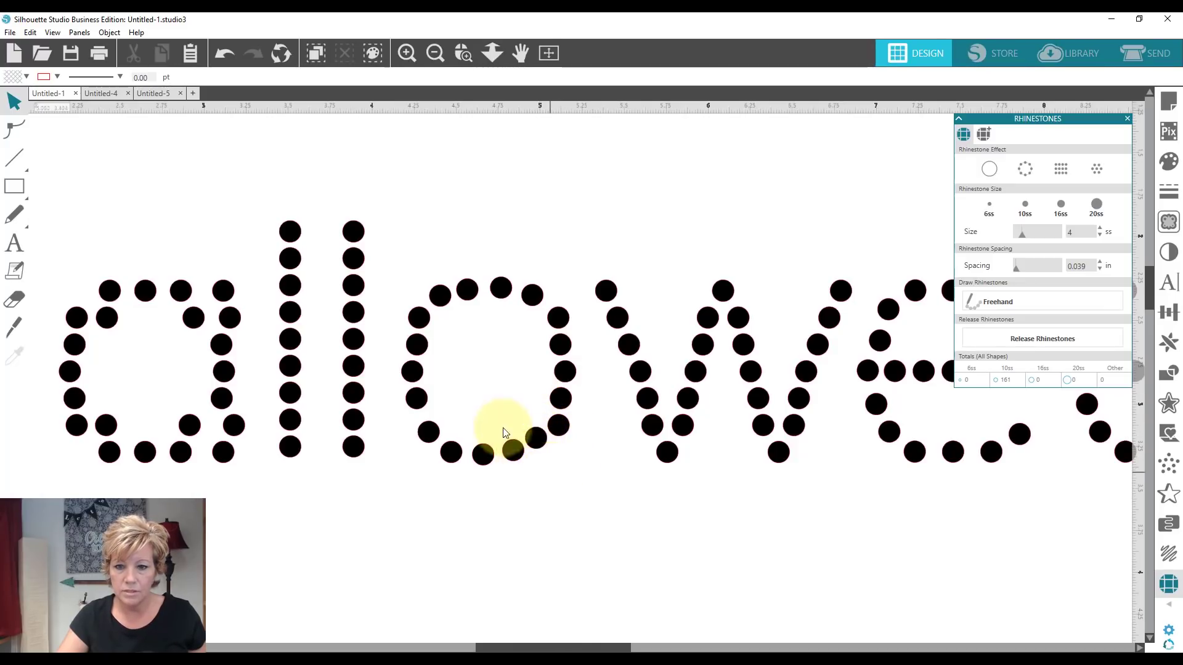
pyautogui.click(562, 400)
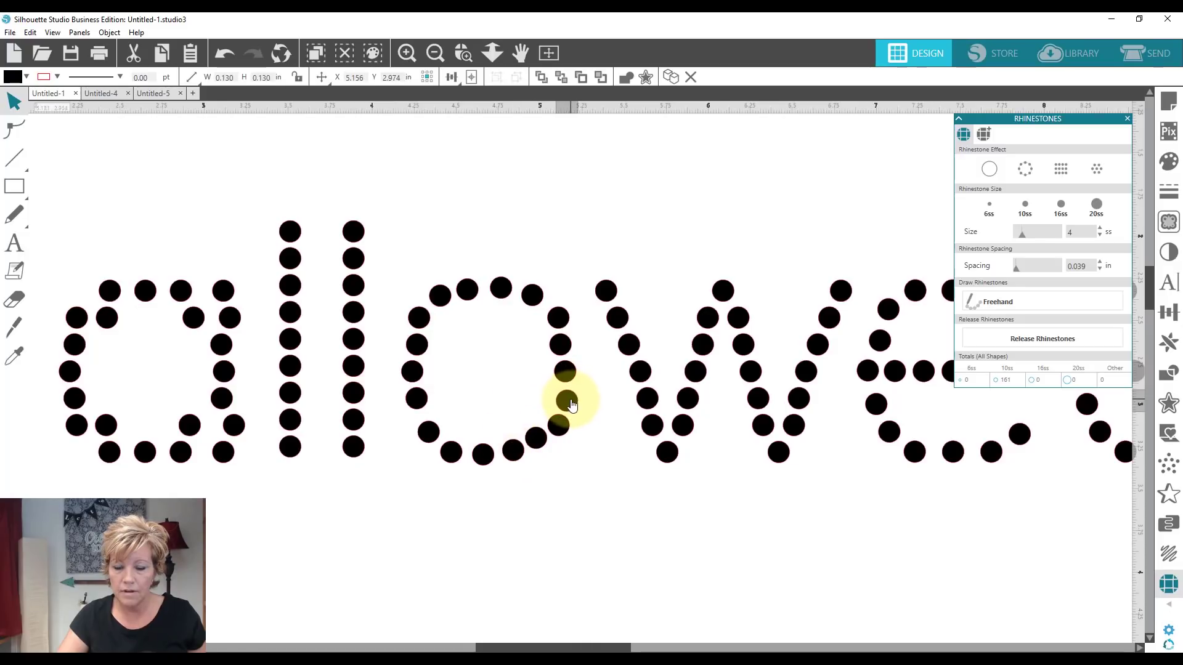
pyautogui.click(569, 434)
pyautogui.moveTo(564, 426); pyautogui.dragTo(567, 431)
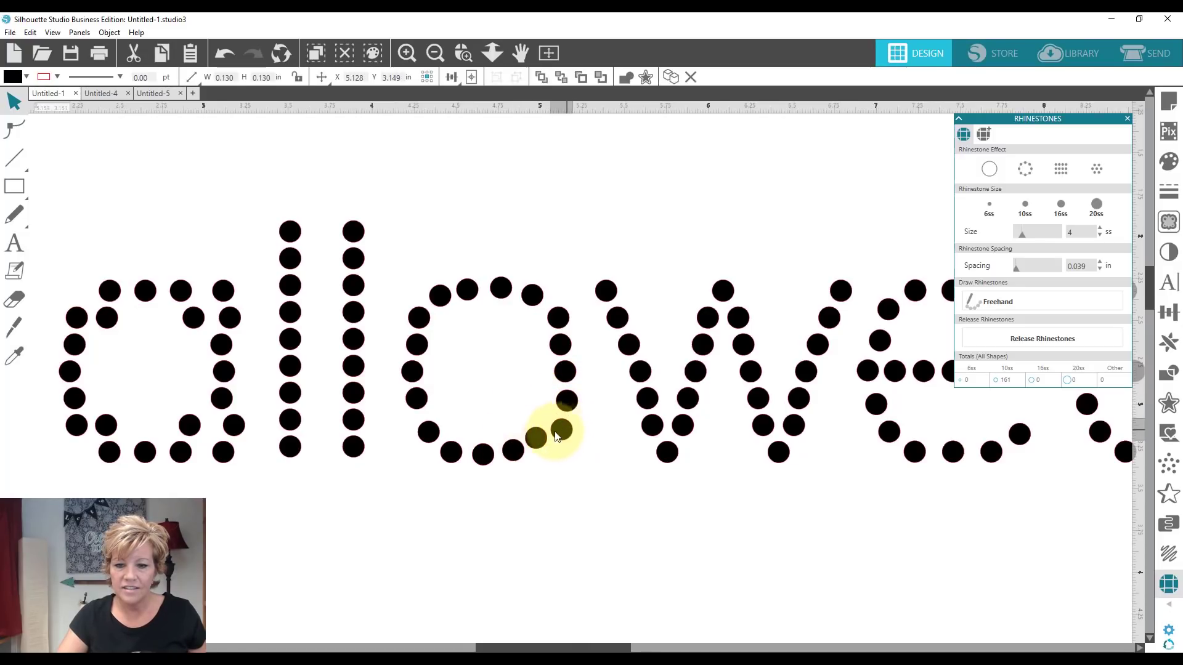
# Step: Select the four stones in the o's lower-right curve and release them as individual rhinestones
pyautogui.click(546, 441)
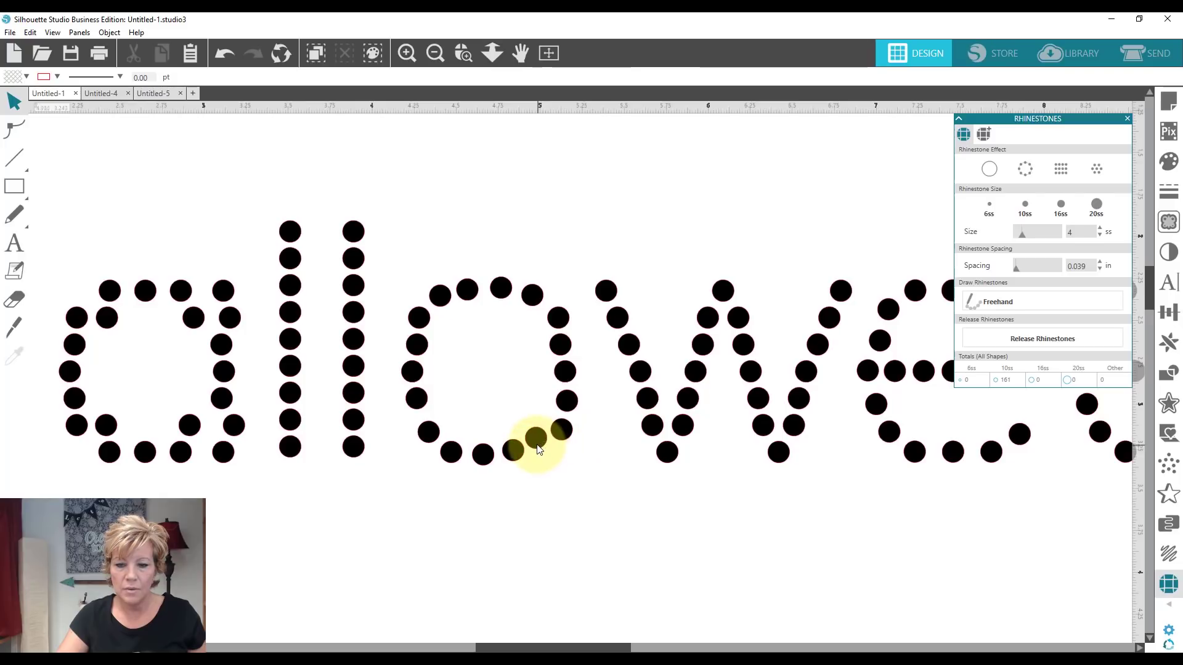
pyautogui.rightClick(539, 440)
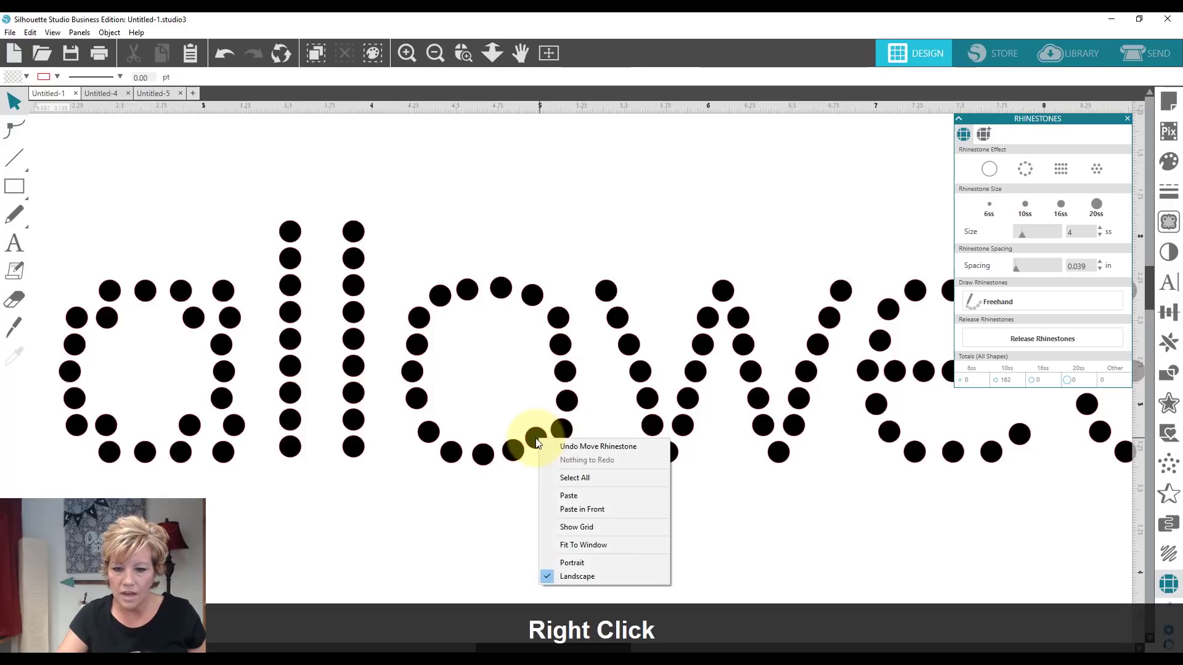
pyautogui.click(795, 538)
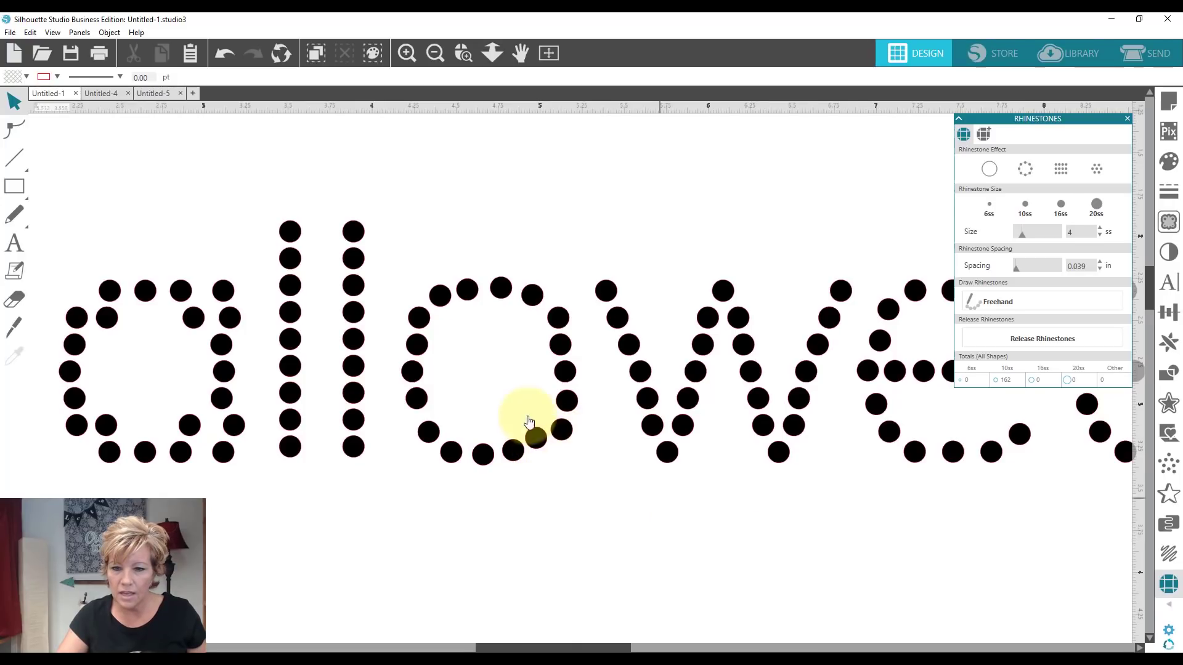
pyautogui.moveTo(505, 405); pyautogui.dragTo(572, 507)
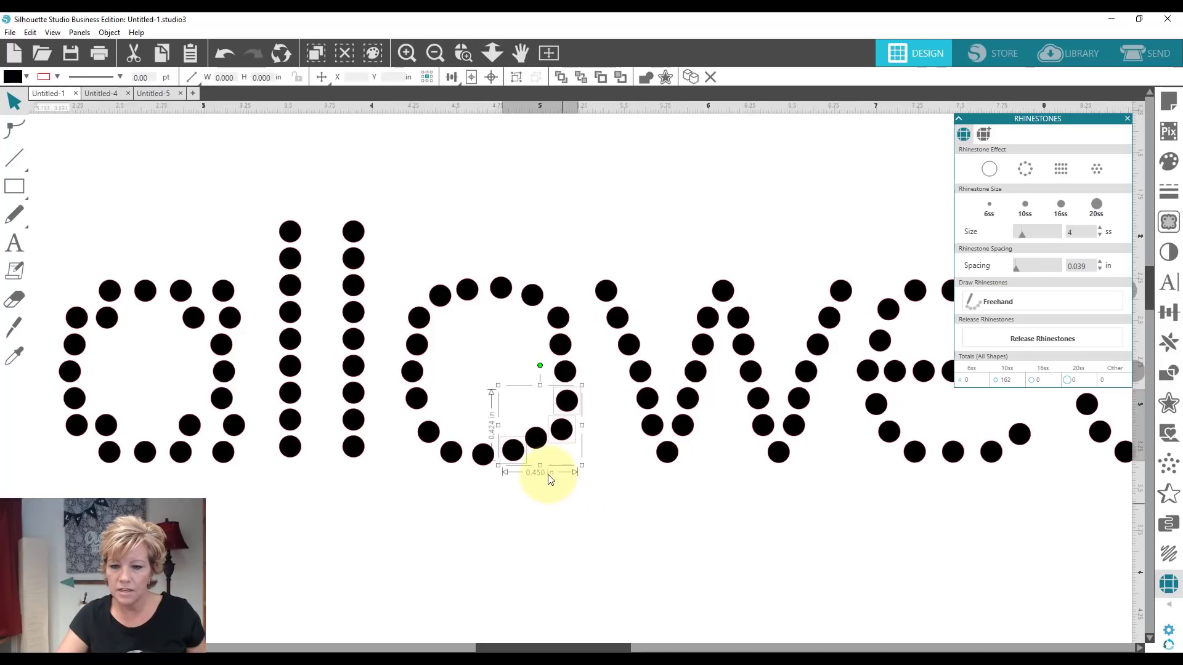
pyautogui.click(538, 443)
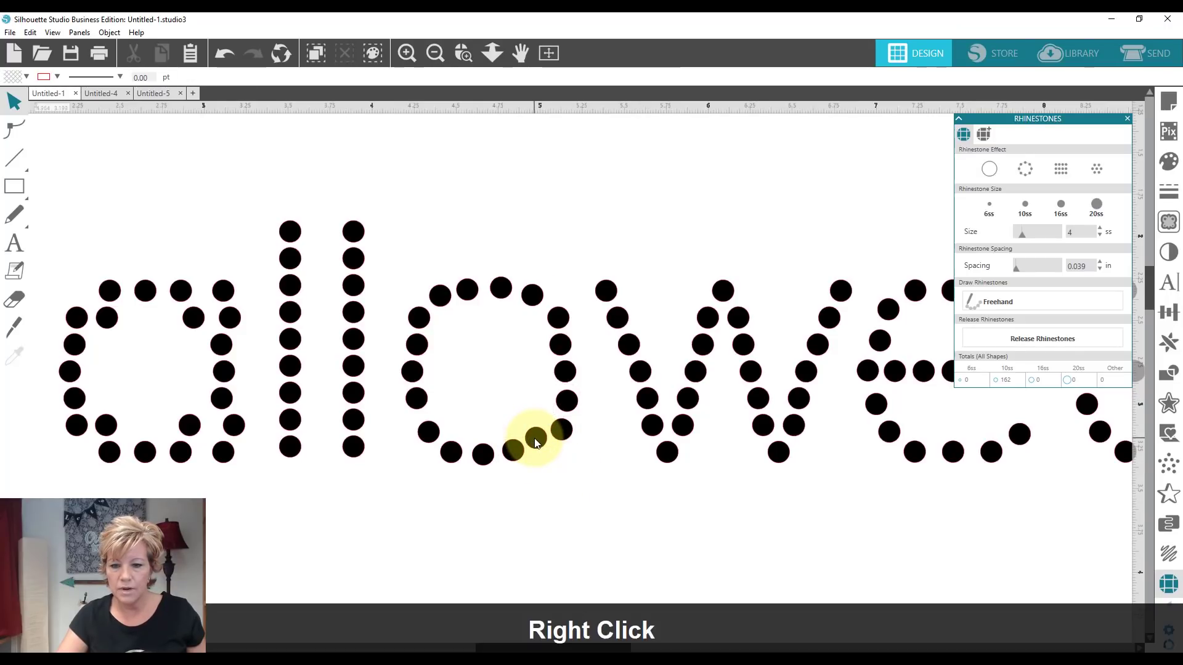
pyautogui.rightClick(545, 445)
pyautogui.click(494, 396)
pyautogui.moveTo(496, 397); pyautogui.dragTo(567, 491)
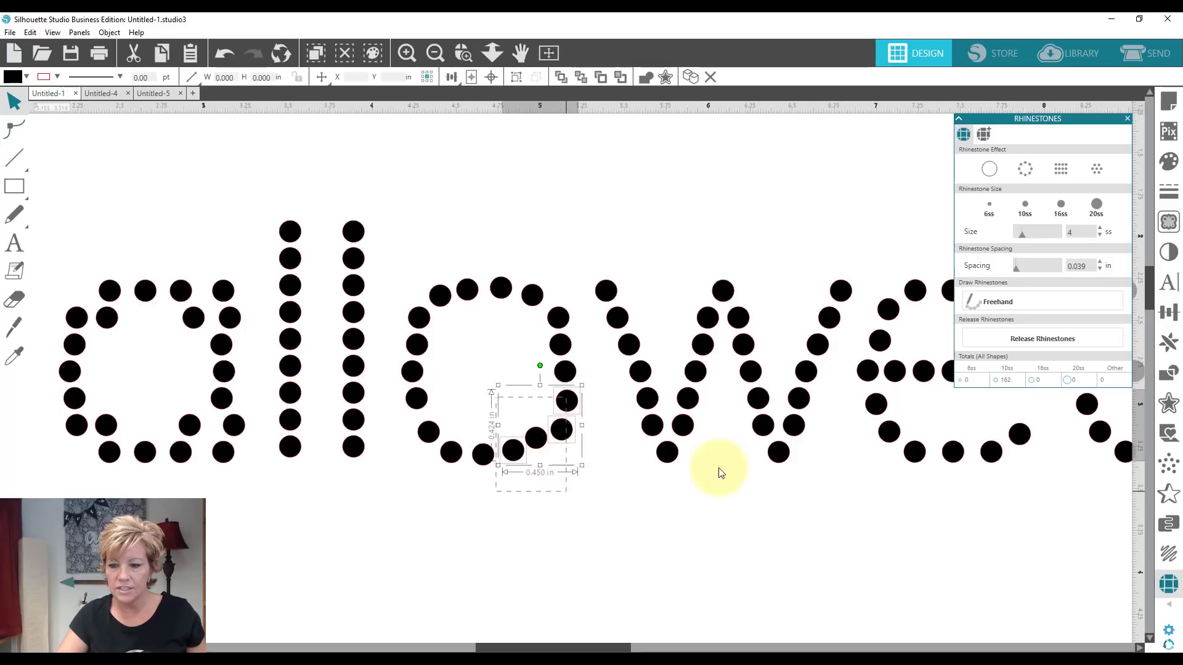
pyautogui.click(1040, 338)
# Step: Move the two bottom stones of the o's lower-right curve slightly outward to smooth and even out the arc
pyautogui.click(538, 440)
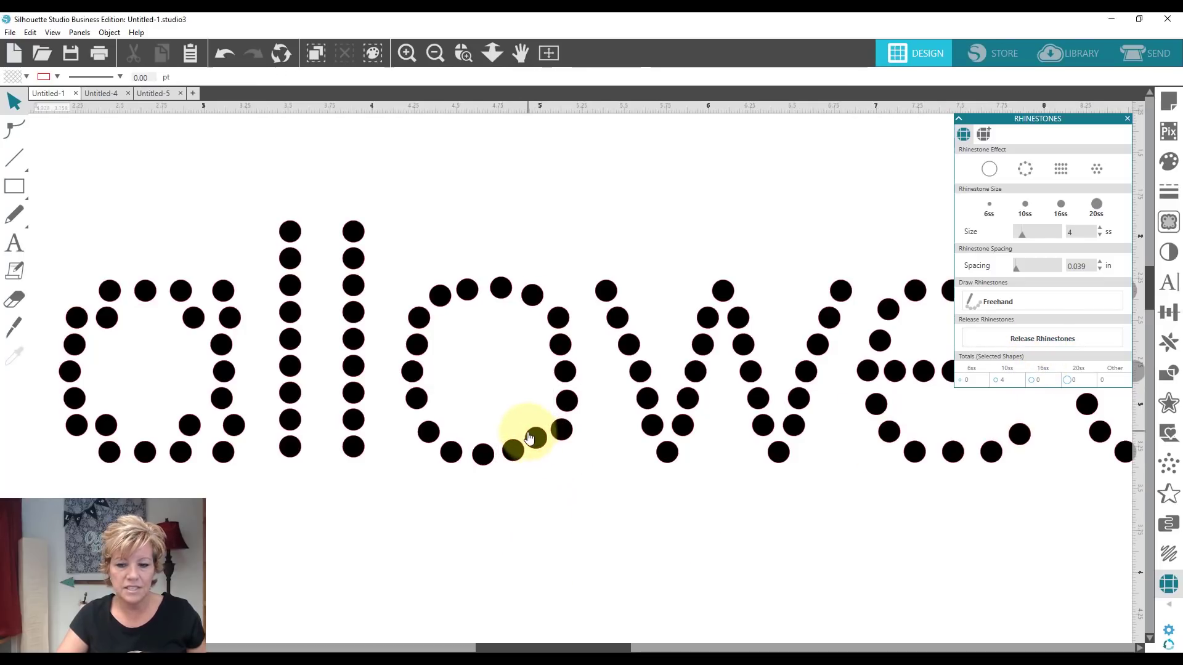
pyautogui.moveTo(543, 452); pyautogui.dragTo(521, 458)
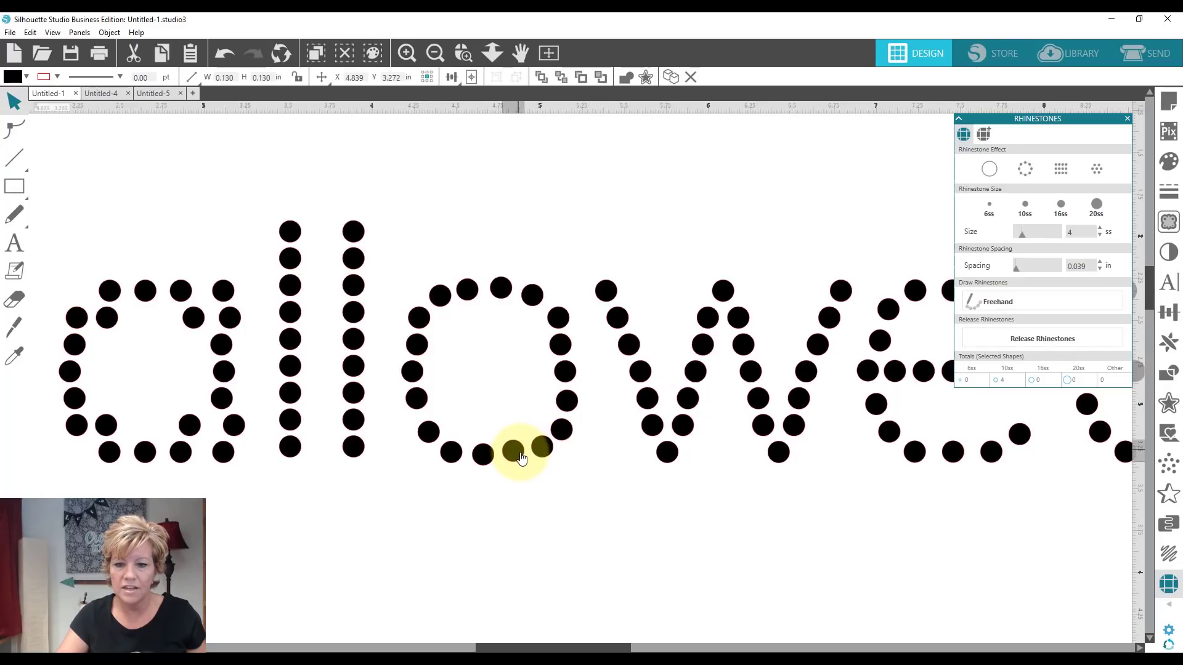
pyautogui.click(520, 396)
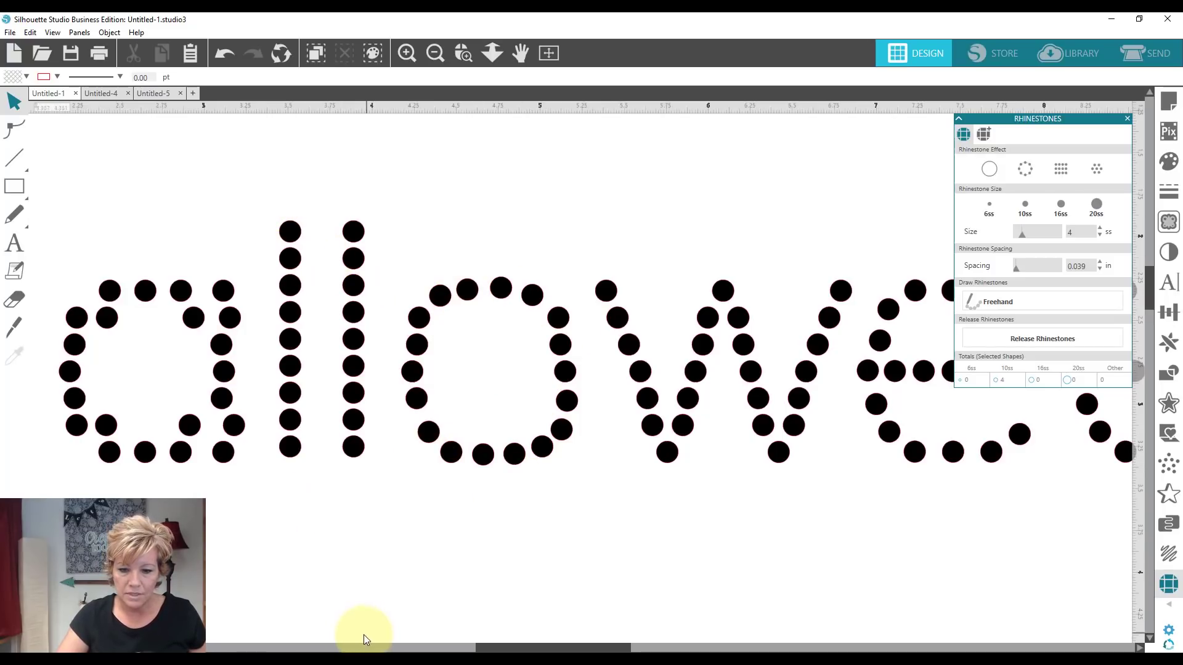
# Step: Delete the four extra inner stones at the upper and lower corners of the a's bowl
pyautogui.click(199, 426)
pyautogui.click(200, 426)
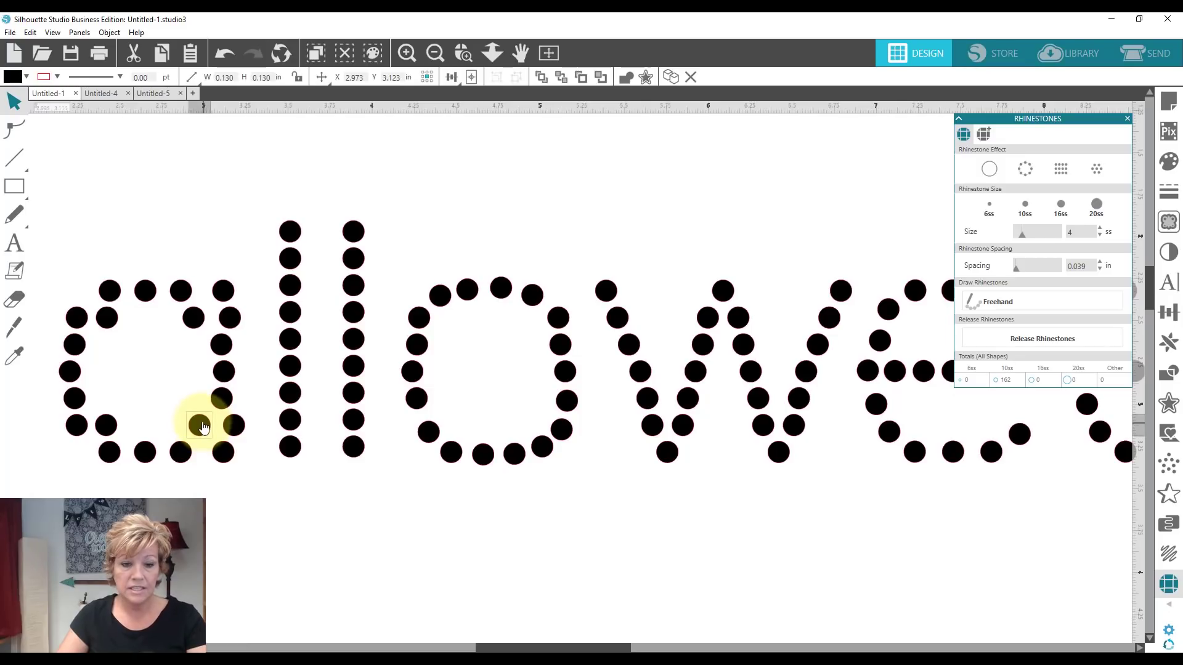
pyautogui.press('Delete')
pyautogui.click(112, 318)
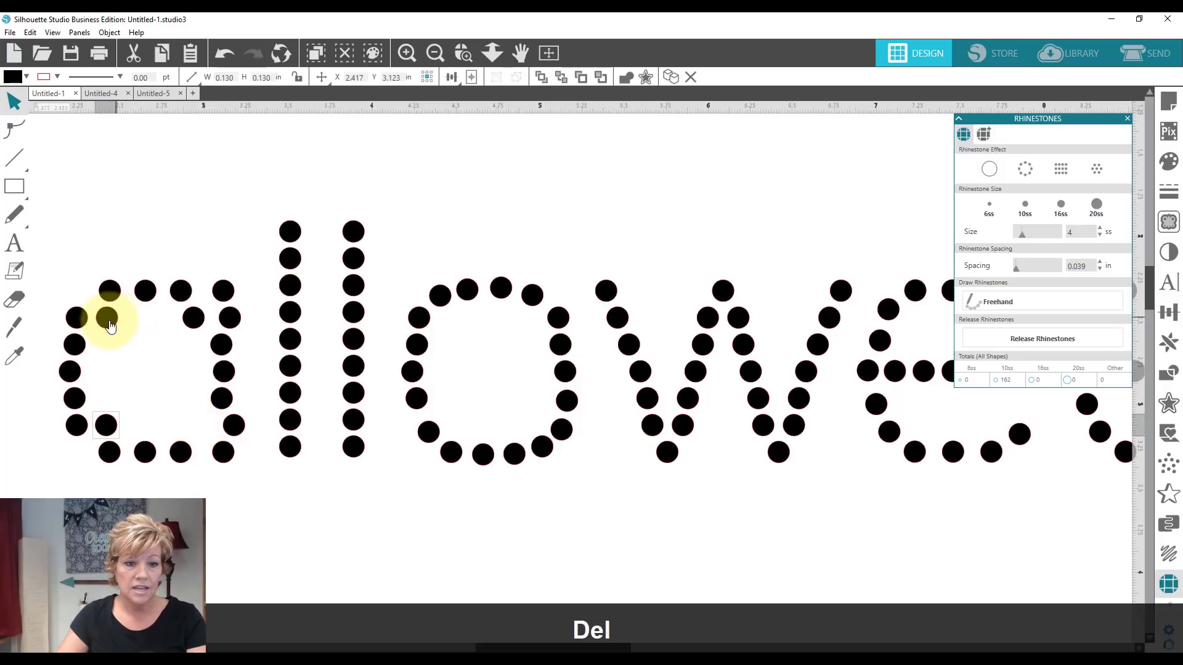
pyautogui.press('Delete')
pyautogui.click(107, 320)
pyautogui.click(188, 322)
pyautogui.press('Delete')
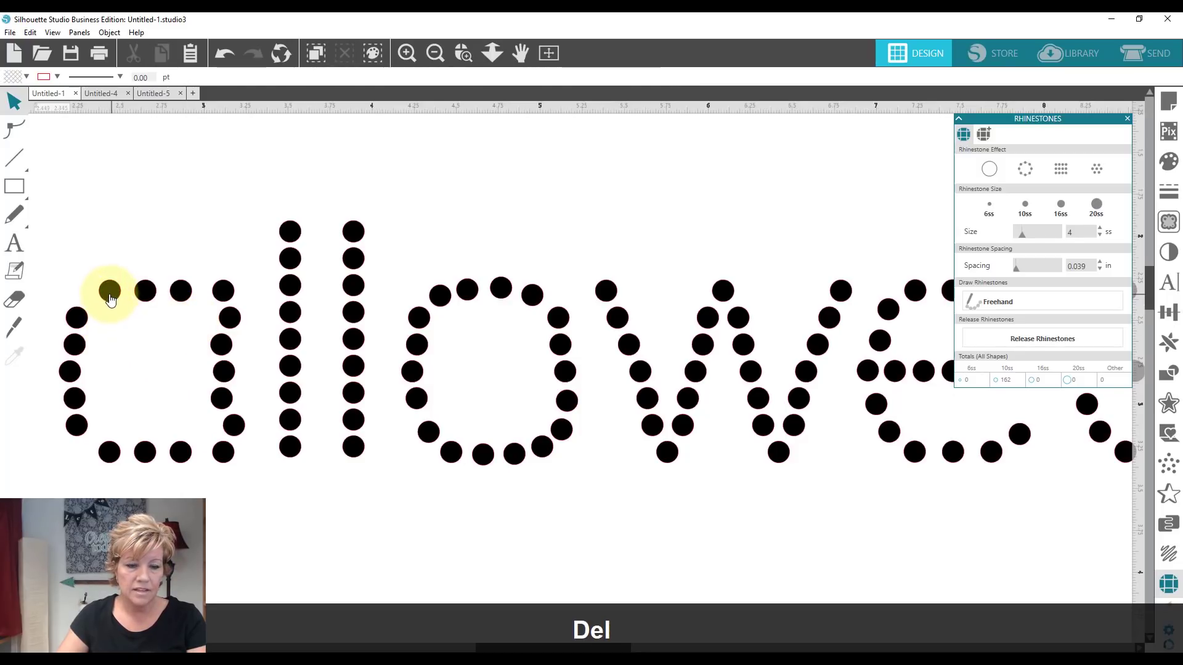
# Step: Rearrange the a's three upper-left stones and three lower-left stones into evenly spaced, rounded curves
pyautogui.moveTo(109, 299); pyautogui.dragTo(176, 296)
pyautogui.click(141, 296)
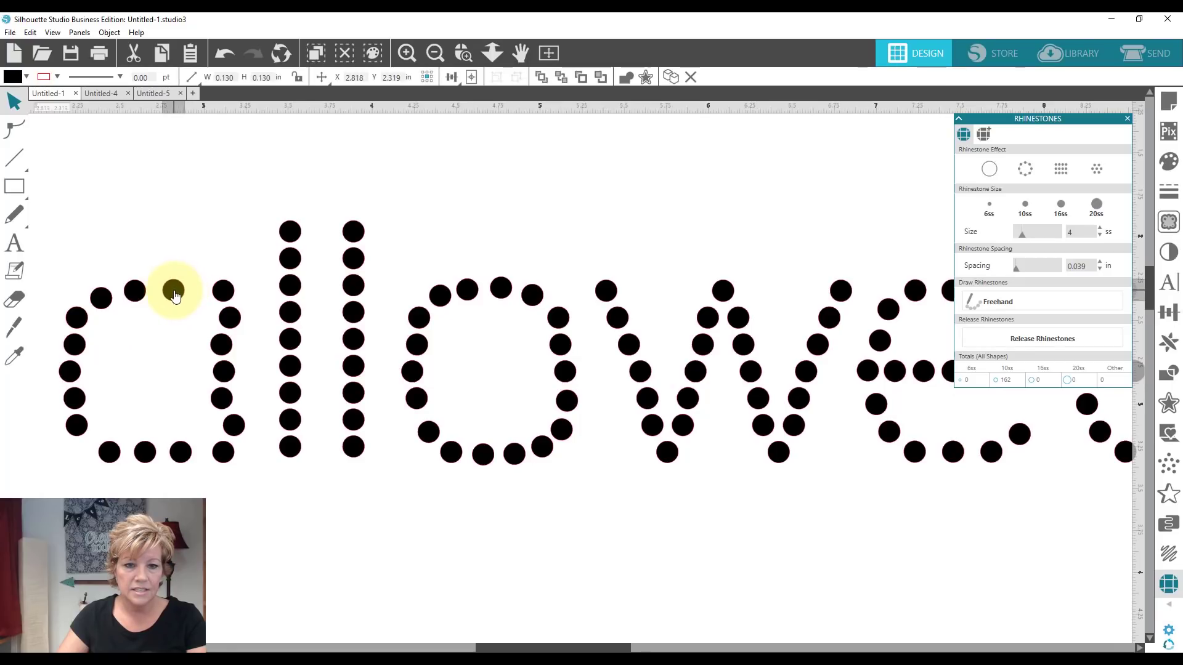
pyautogui.moveTo(108, 455); pyautogui.dragTo(139, 450)
pyautogui.click(171, 459)
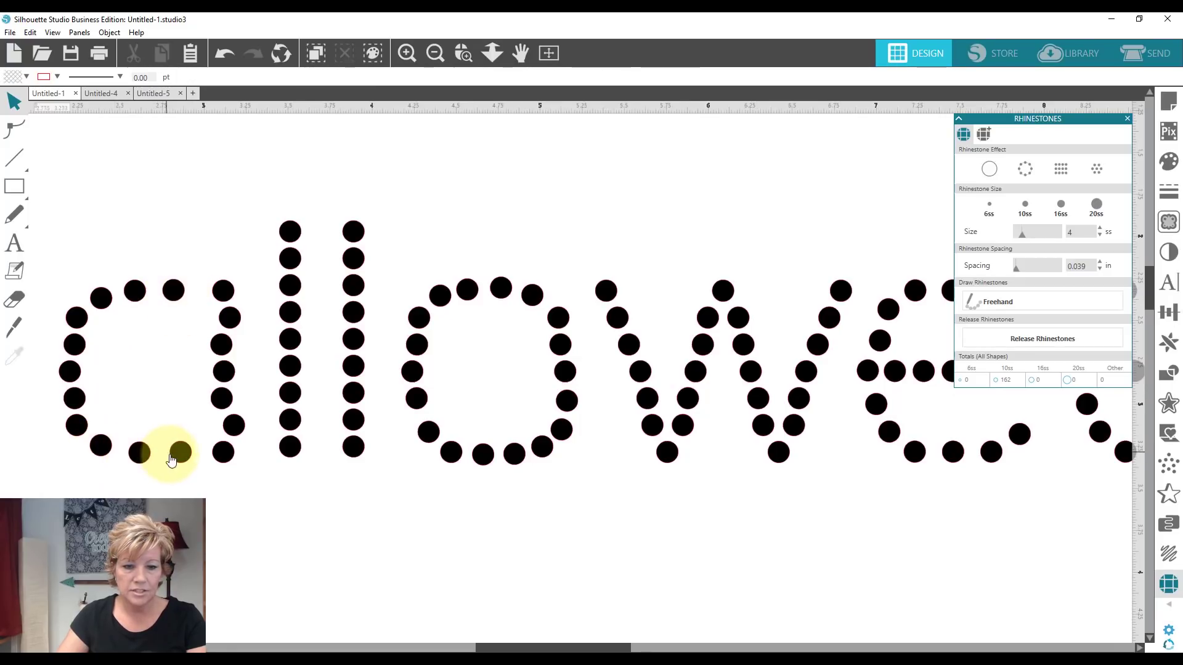
pyautogui.click(170, 458)
pyautogui.click(208, 461)
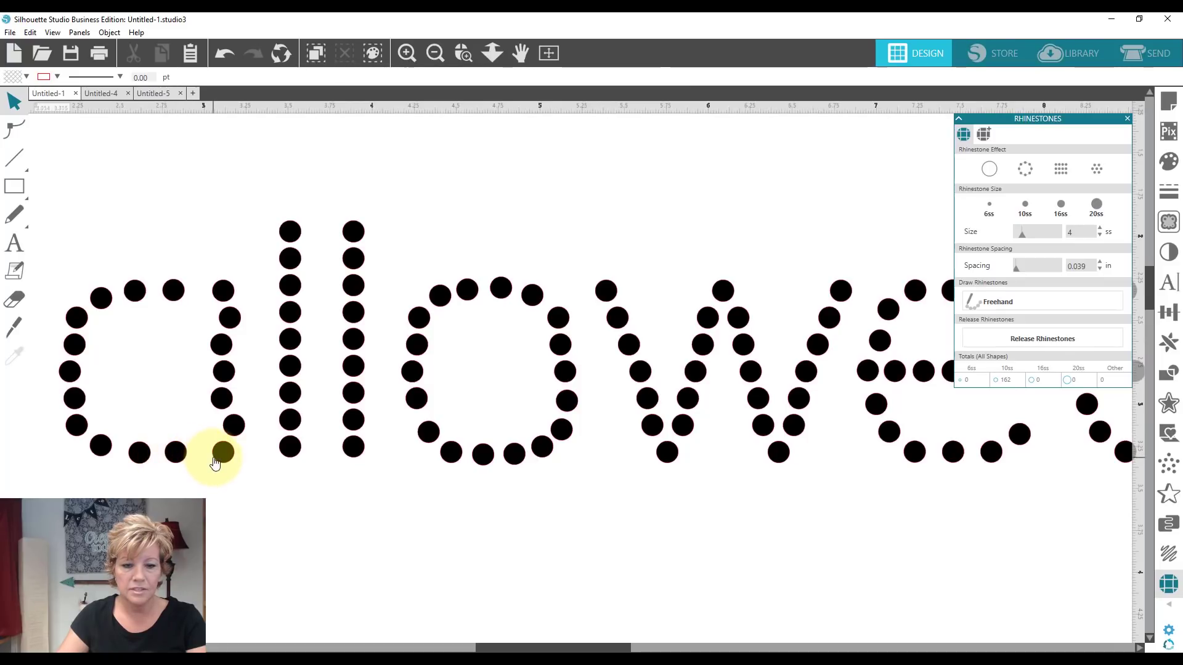
# Step: Duplicate the a's bottom-right stone to form the foot of its stem and nudge the stem's lower-middle stone slightly right
pyautogui.moveTo(213, 461); pyautogui.dragTo(249, 463)
pyautogui.click(229, 447)
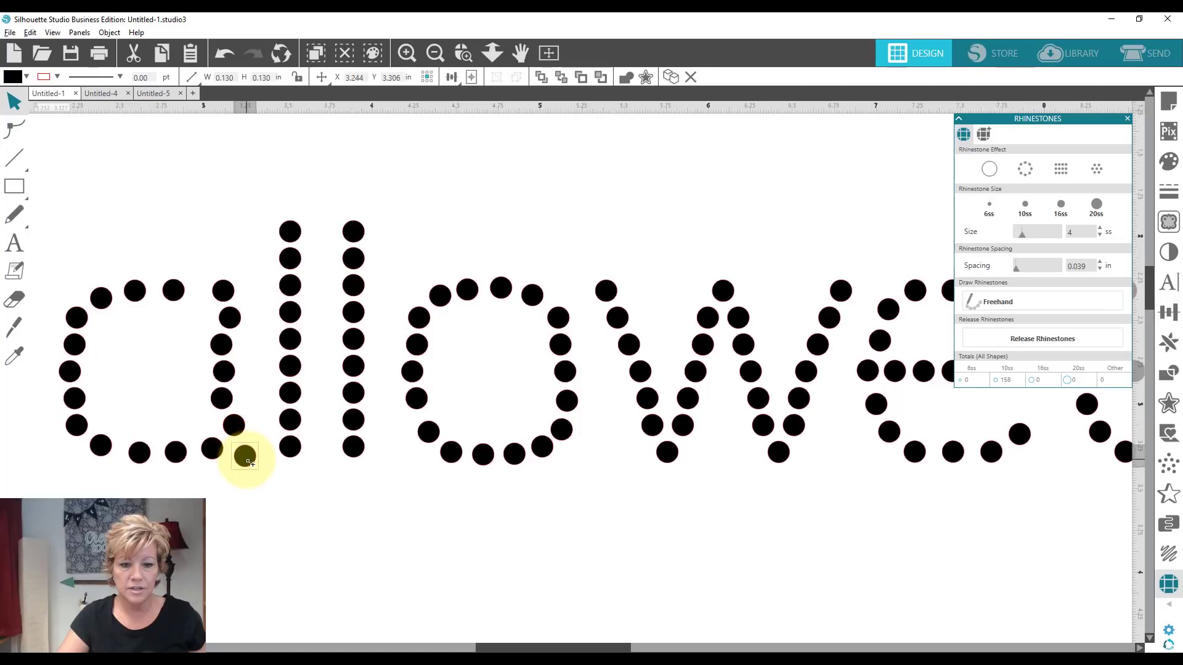
pyautogui.click(221, 398)
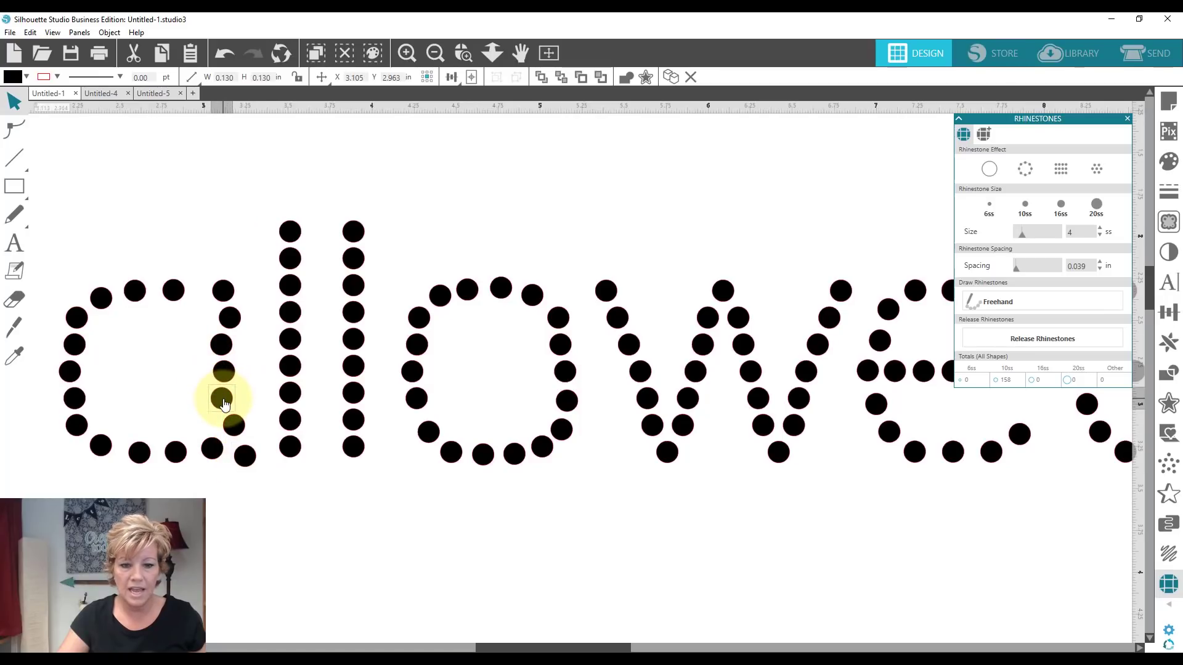
pyautogui.press('Right')
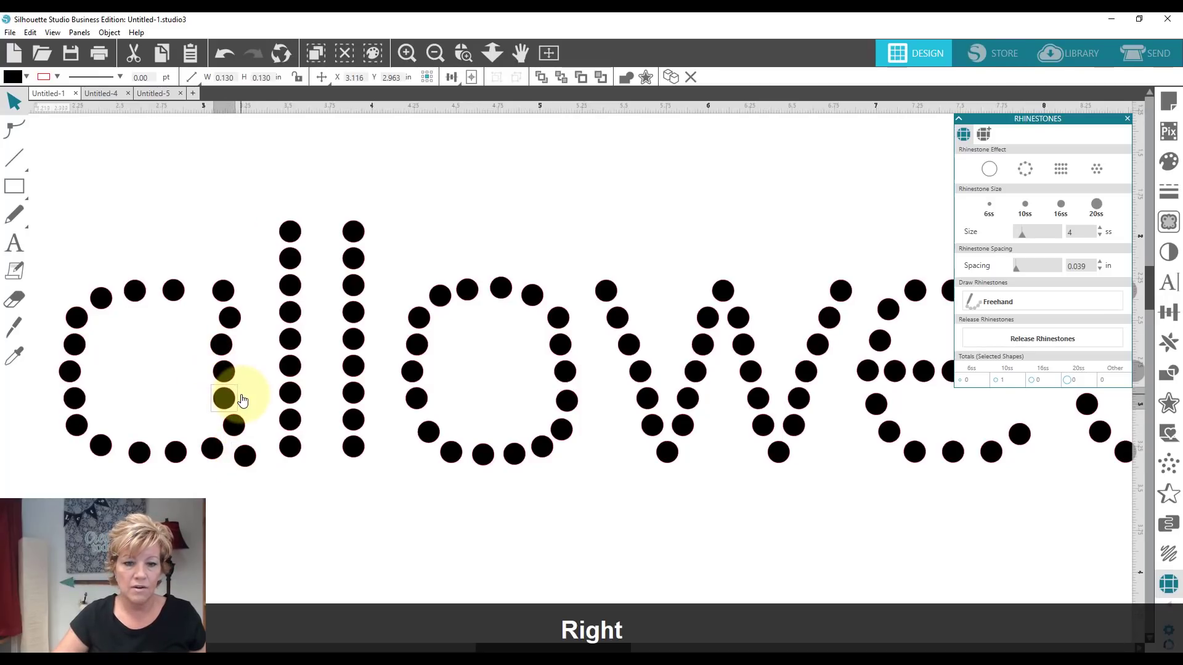
pyautogui.press('Right')
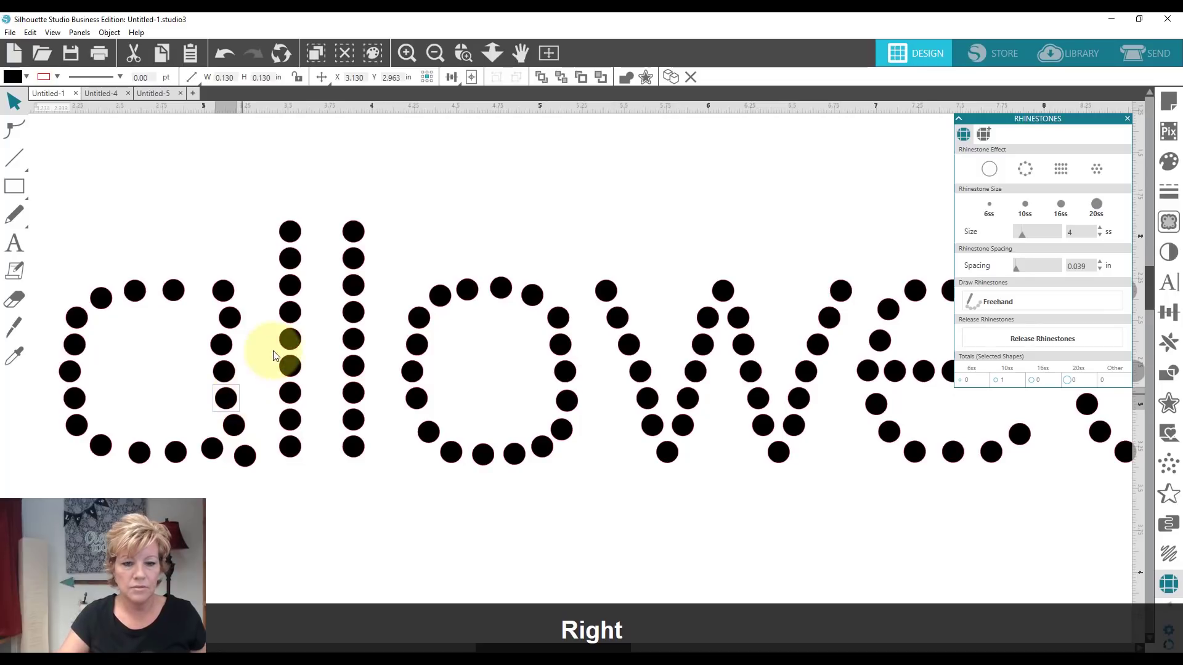
# Step: Move the a's top-right stone inward to continue the bowl's curve and place a duplicate at the top of the stem
pyautogui.click(215, 293)
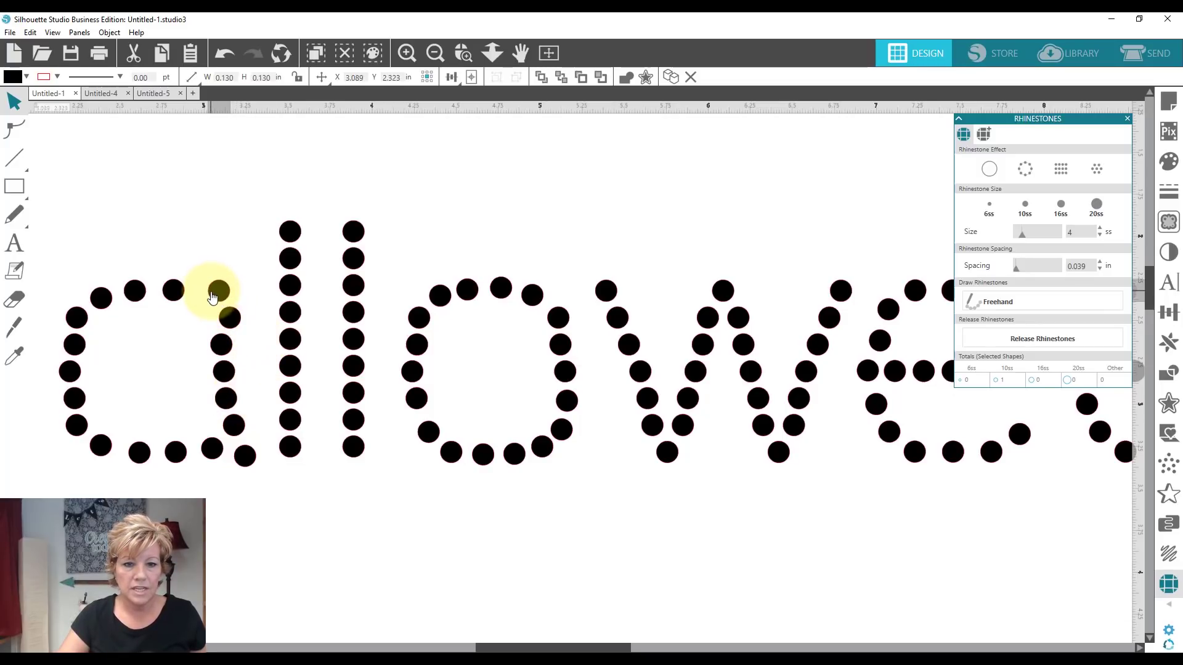
pyautogui.moveTo(220, 292); pyautogui.dragTo(205, 302)
pyautogui.click(198, 288)
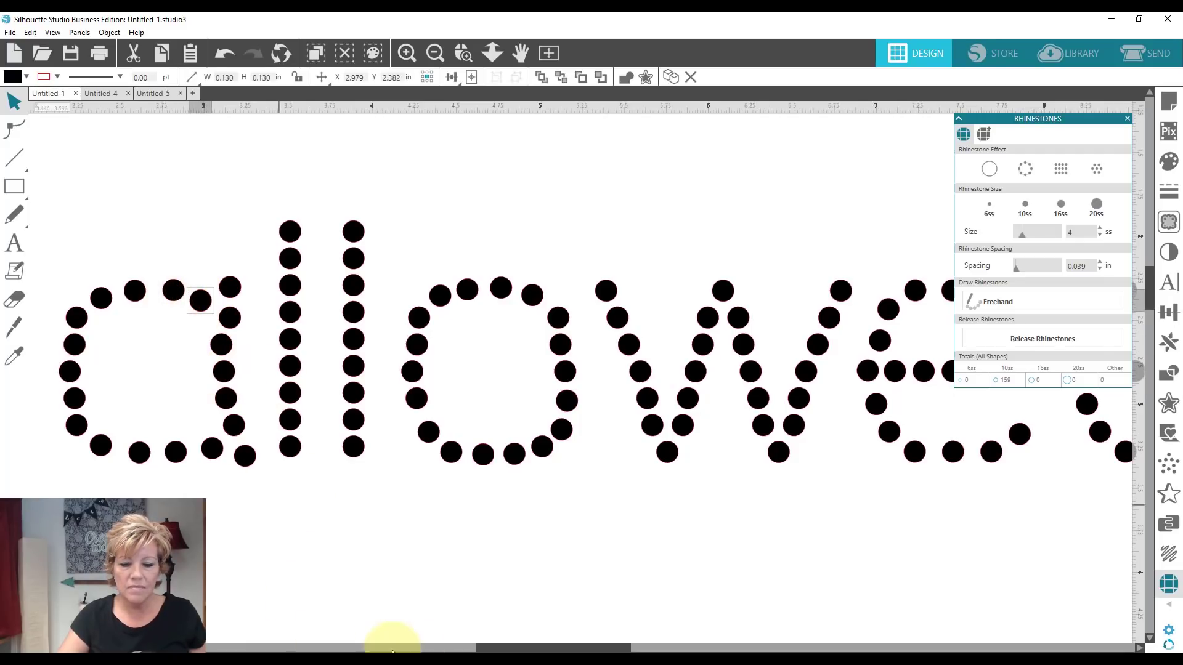
# Step: Nudge the three middle stones of the a's stem together to the right to straighten the stem
pyautogui.click(224, 371)
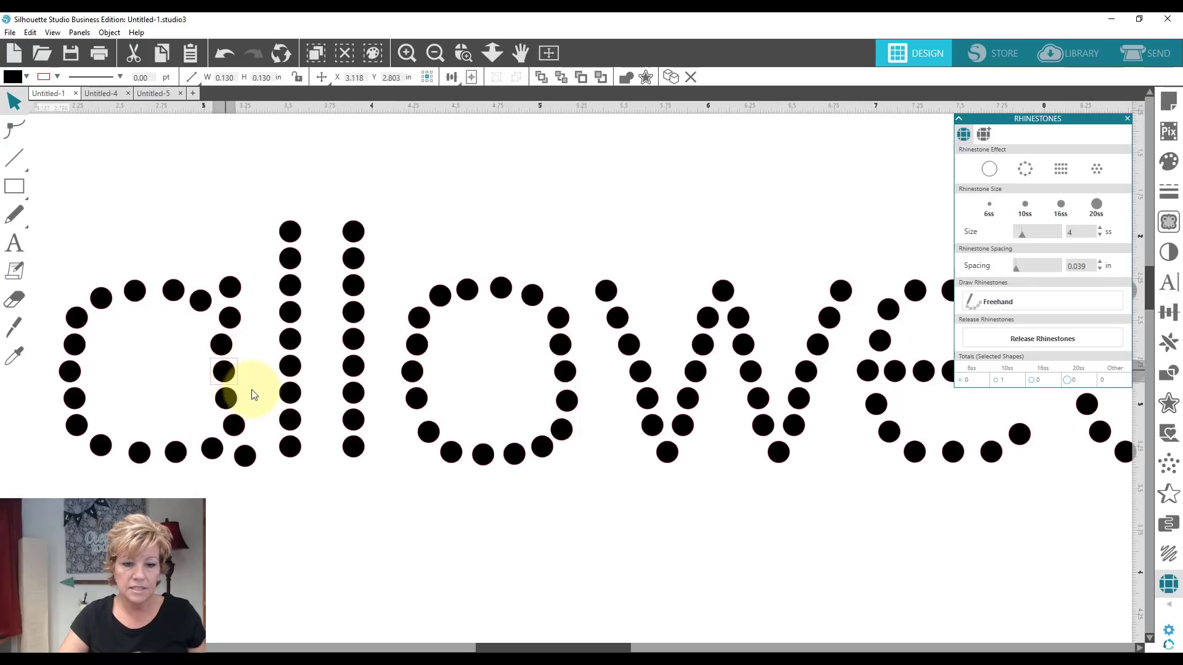
pyautogui.keyDown('shift'); pyautogui.click(225, 398); pyautogui.keyUp('shift')
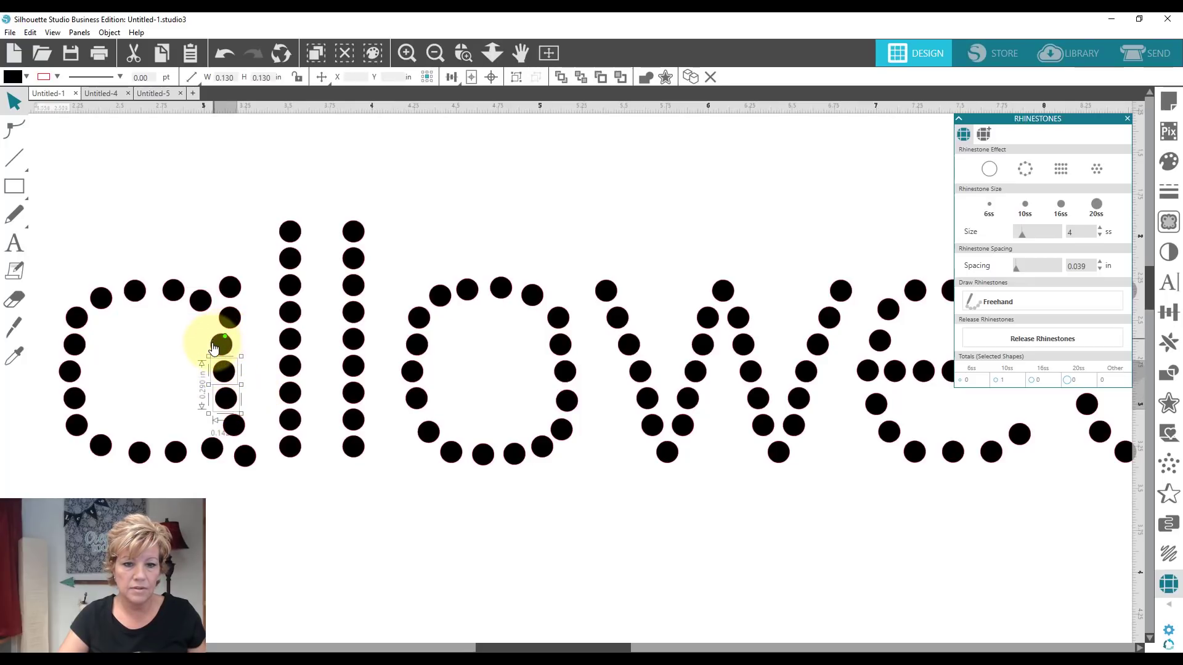
pyautogui.keyDown('shift'); pyautogui.click(221, 348); pyautogui.keyUp('shift')
pyautogui.press('Right')
pyautogui.press('Right')
pyautogui.press('Right')
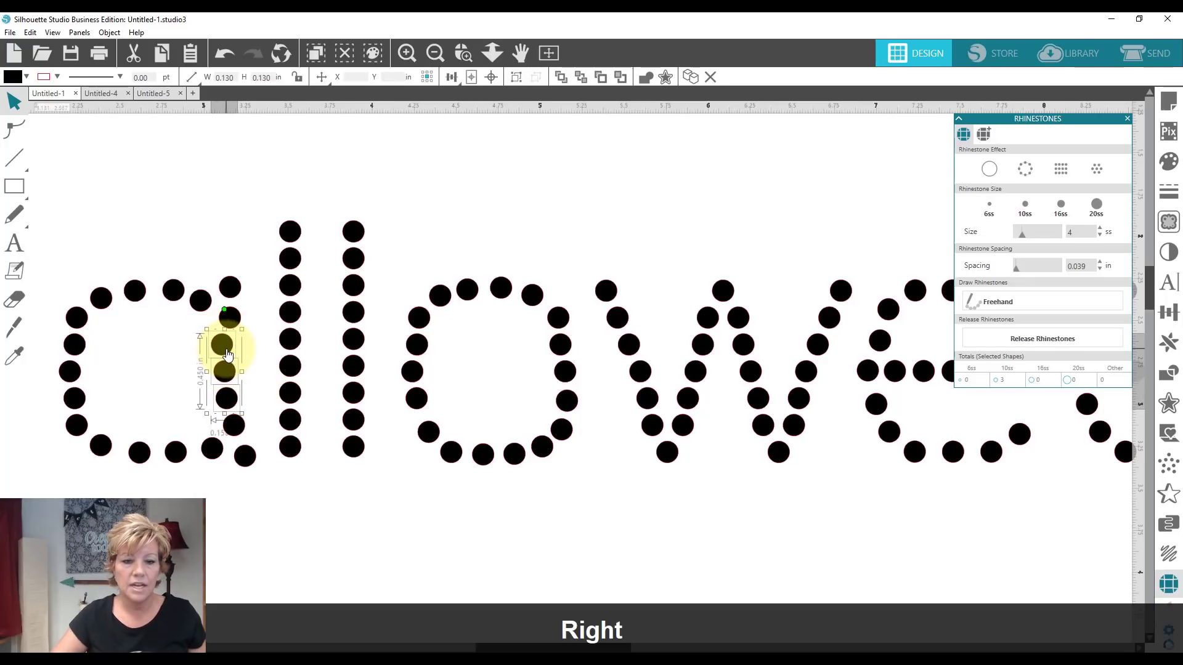
pyautogui.press('Right')
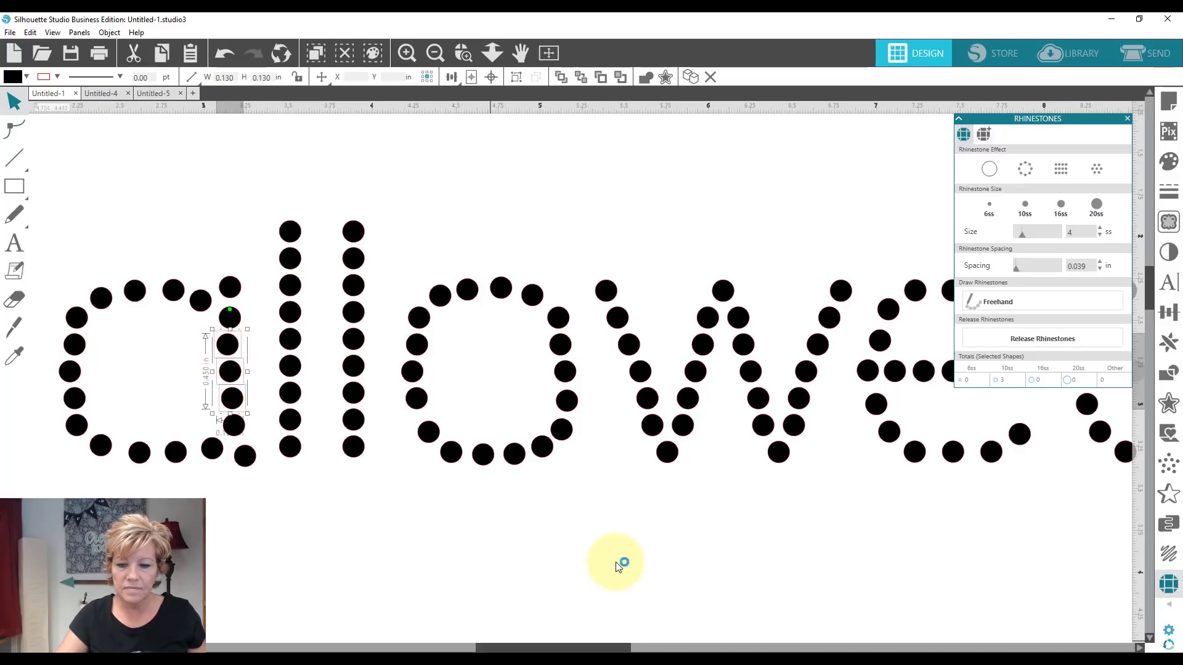
# Step: Add the text "Halloween" in 72 pt Verdana on the empty area below the rhinestone word
pyautogui.click(435, 53)
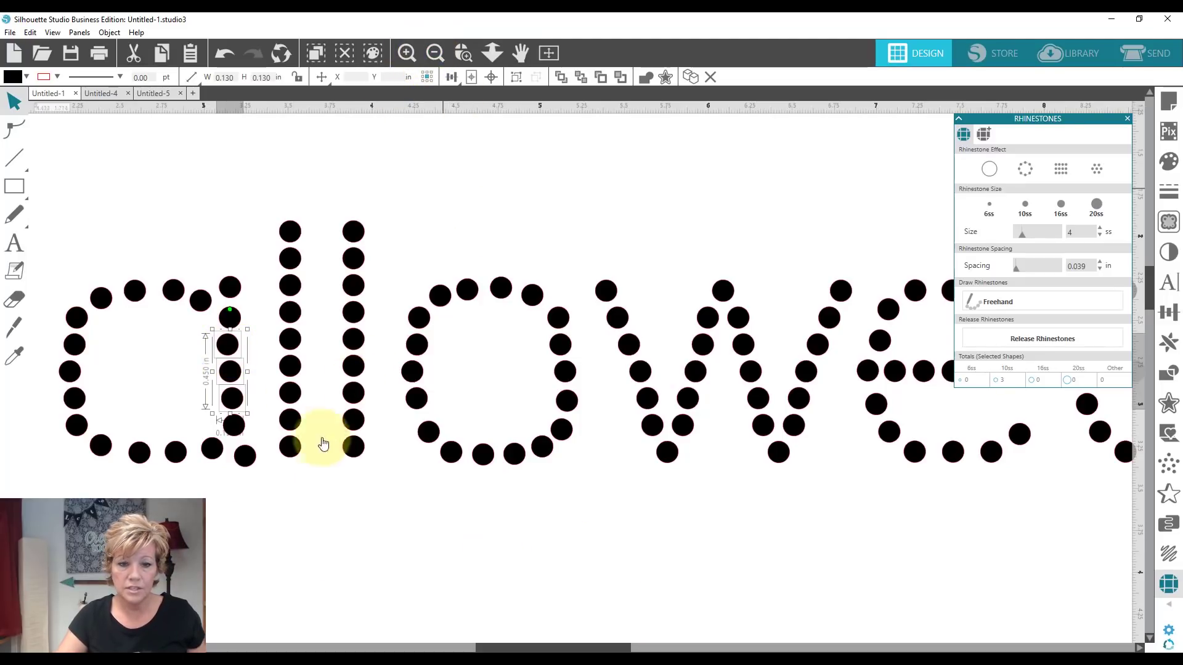
pyautogui.click(445, 368)
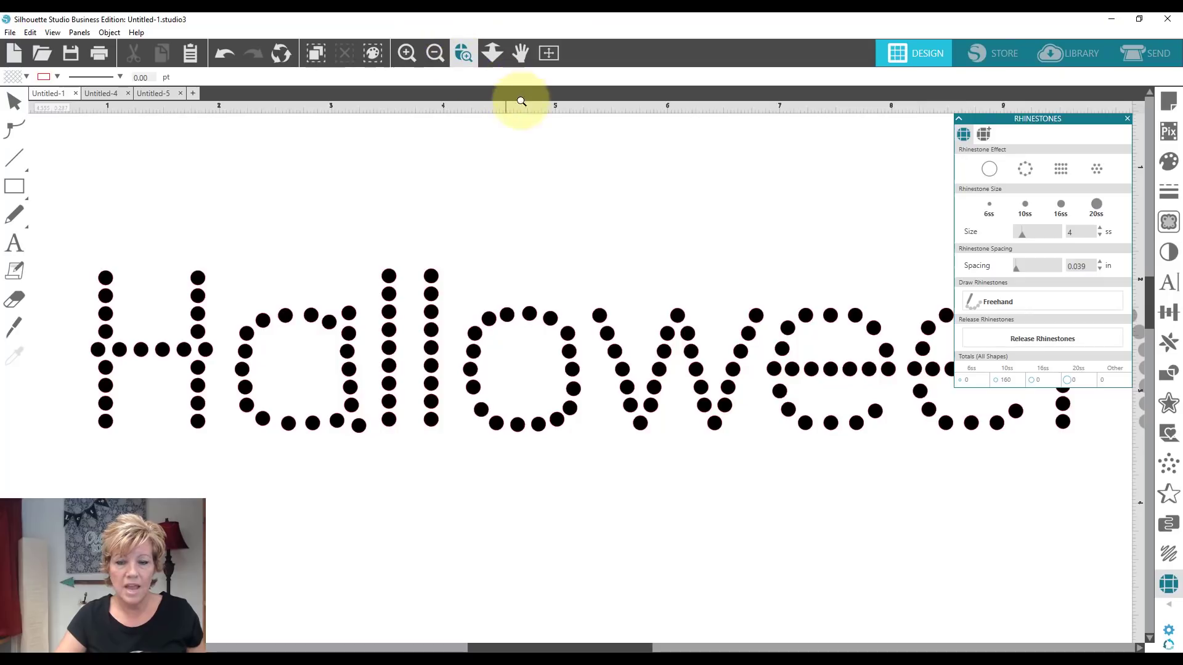
pyautogui.rightClick(725, 437)
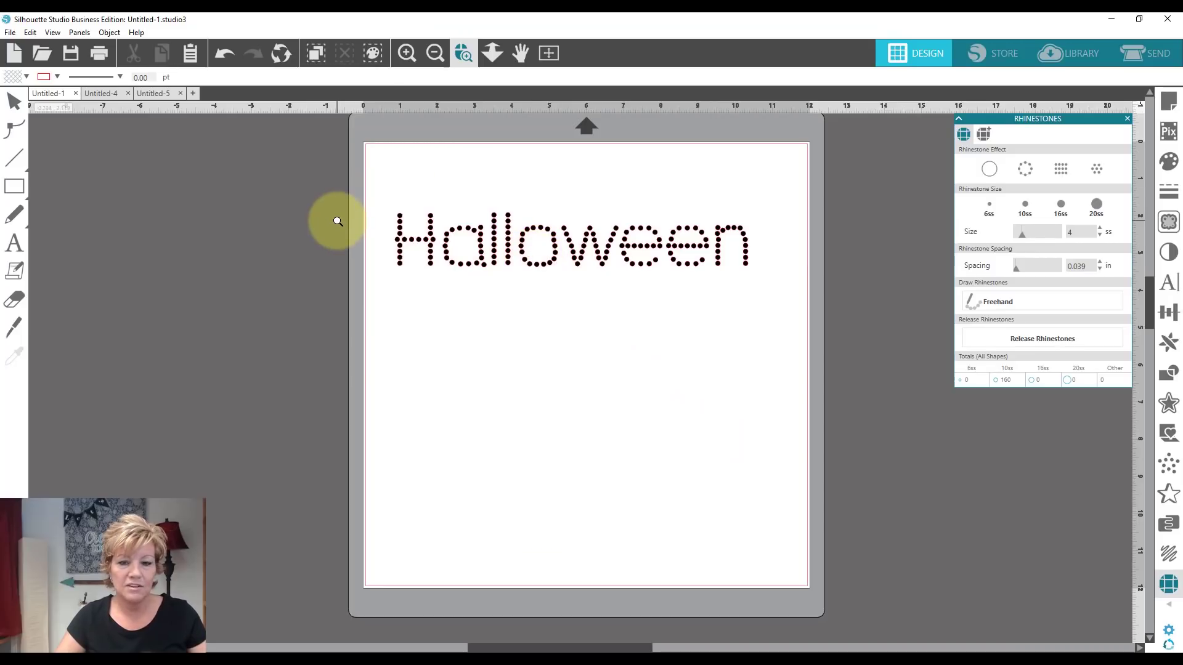
pyautogui.press('Escape')
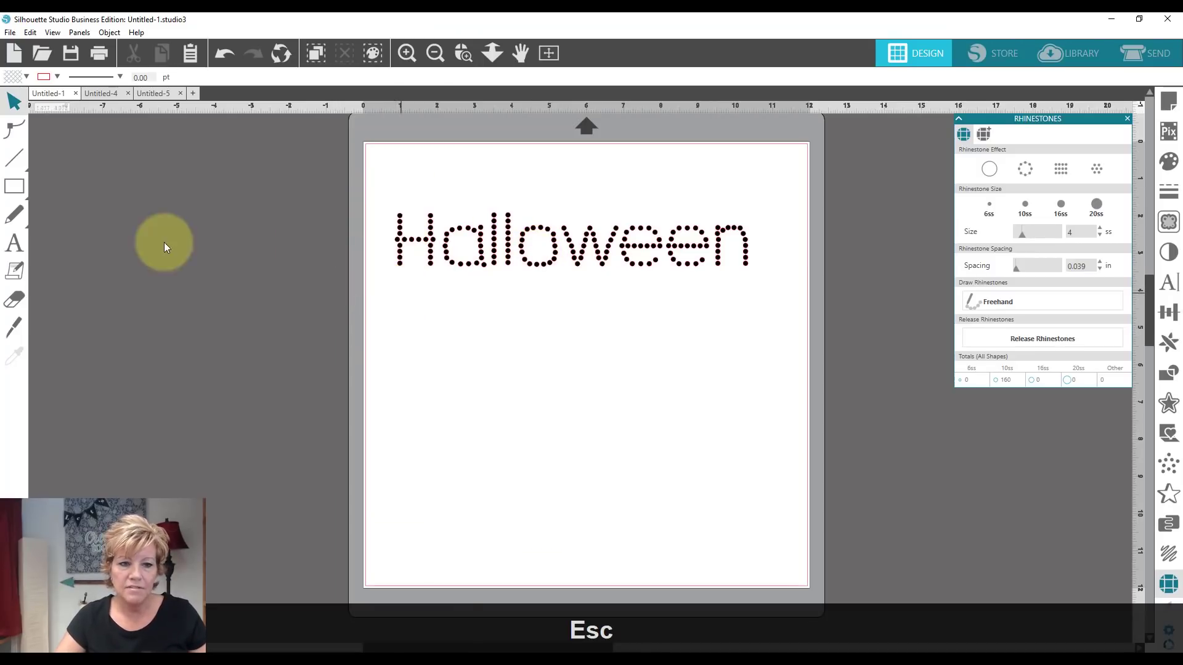
pyautogui.click(14, 244)
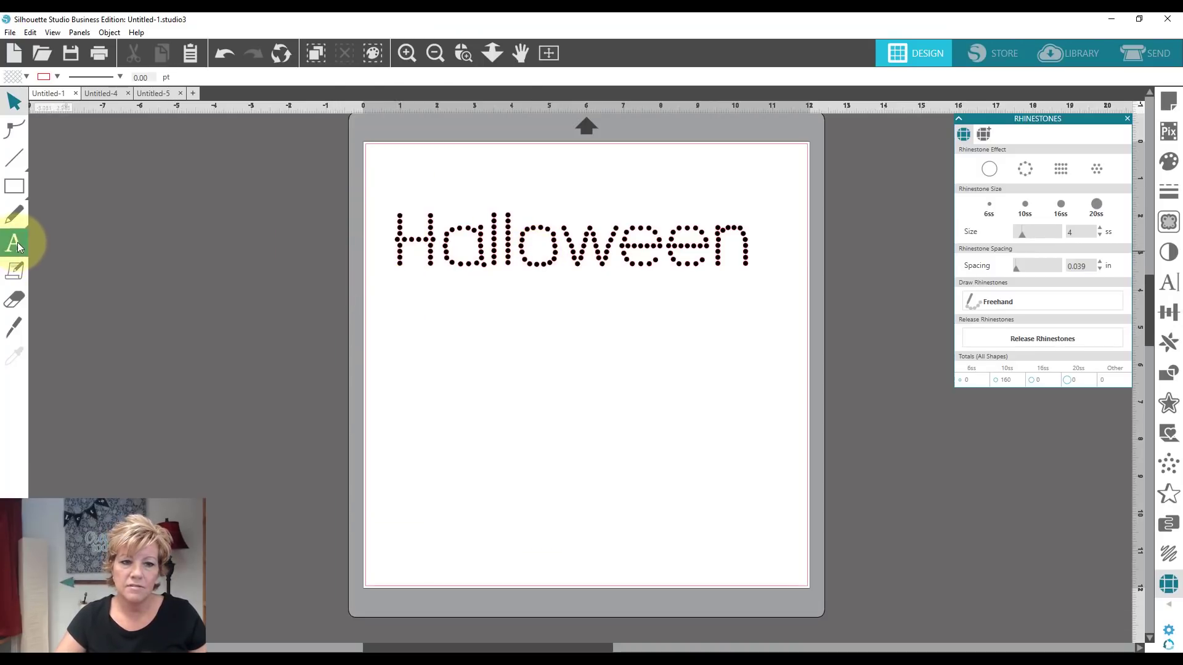
pyautogui.click(439, 399)
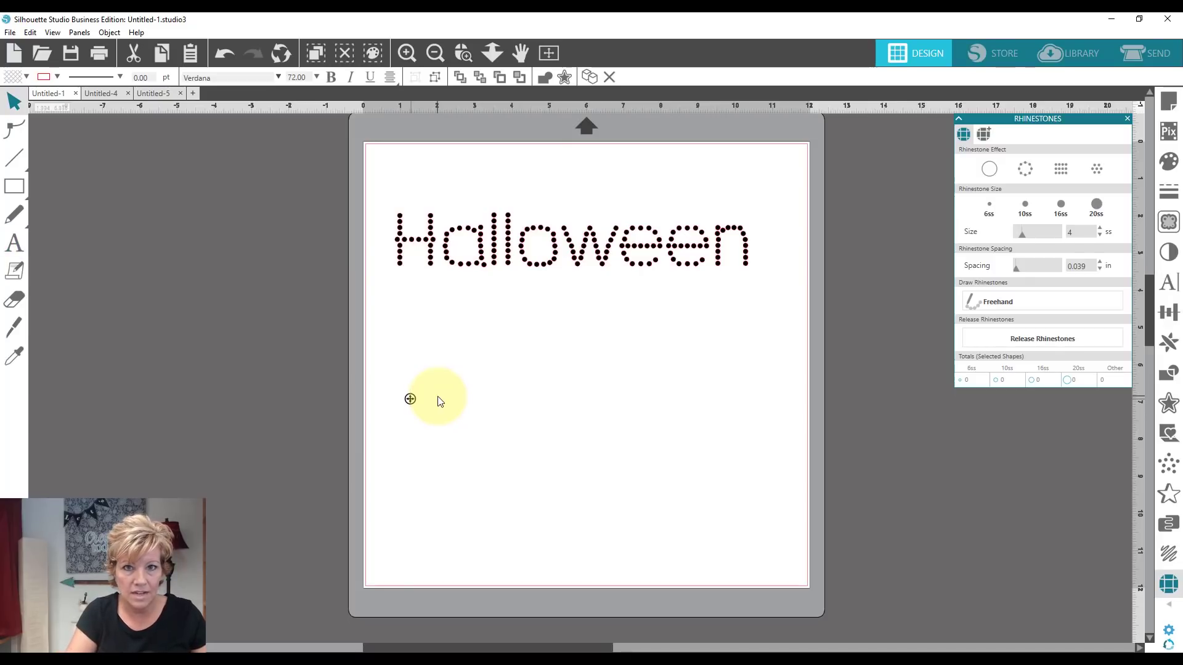
pyautogui.write('Halloween')
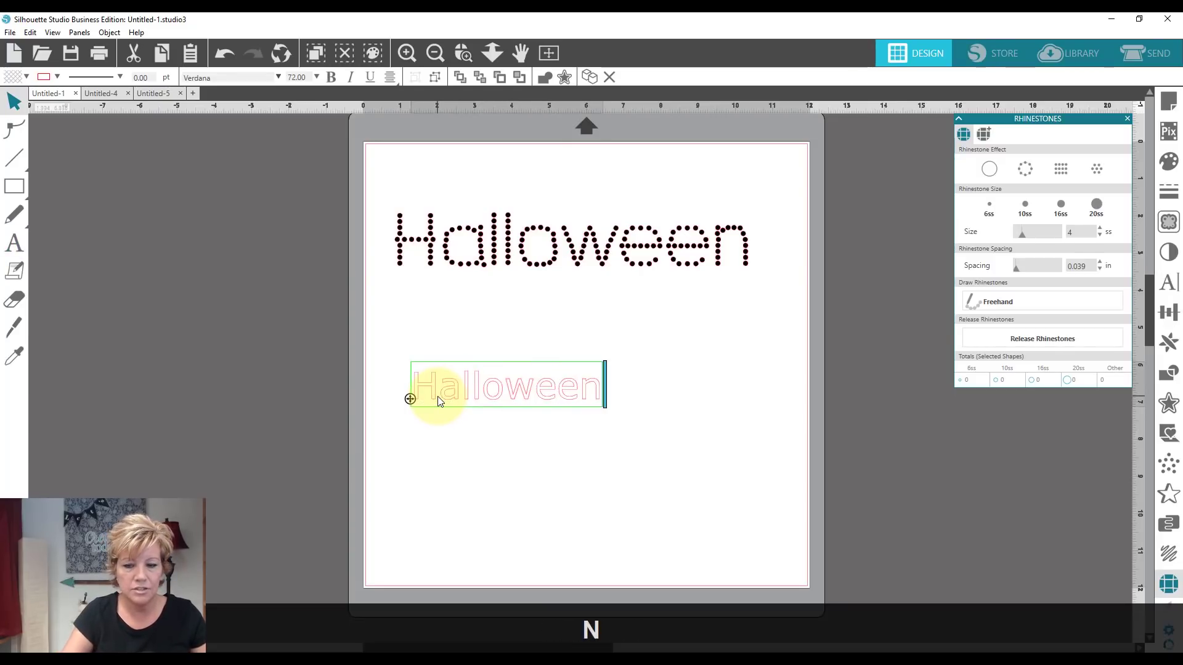
# Step: Fill the new "Halloween" text below the rhinestone word with solid orange
pyautogui.click(408, 327)
pyautogui.moveTo(403, 324); pyautogui.dragTo(683, 476)
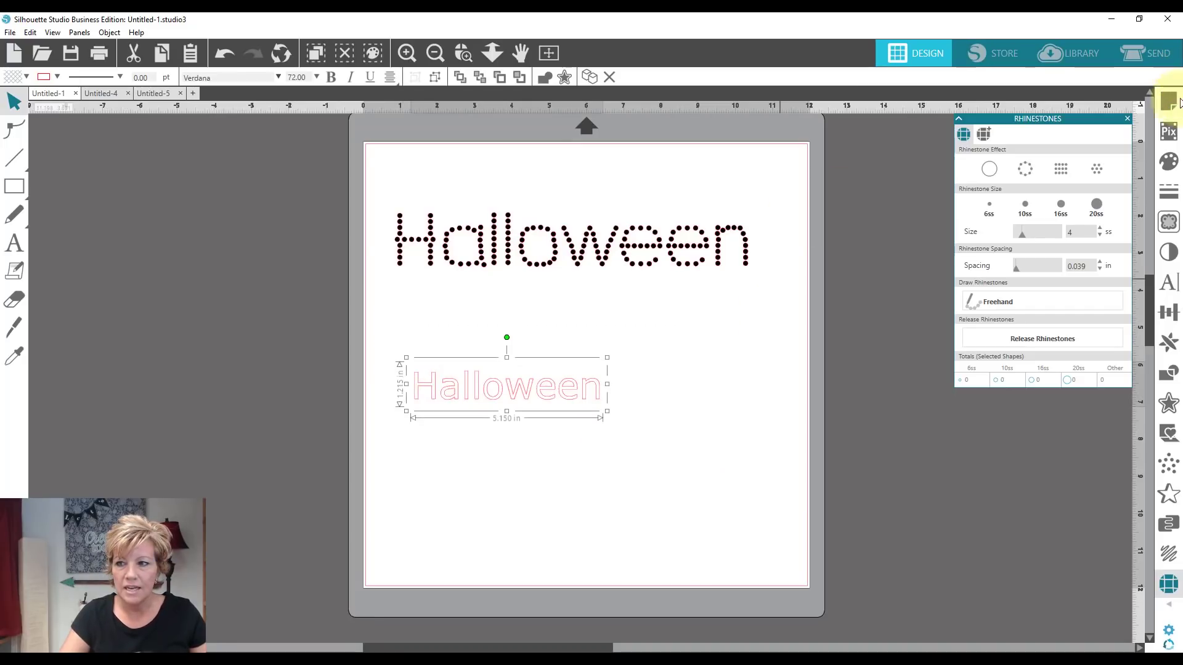
pyautogui.click(1169, 162)
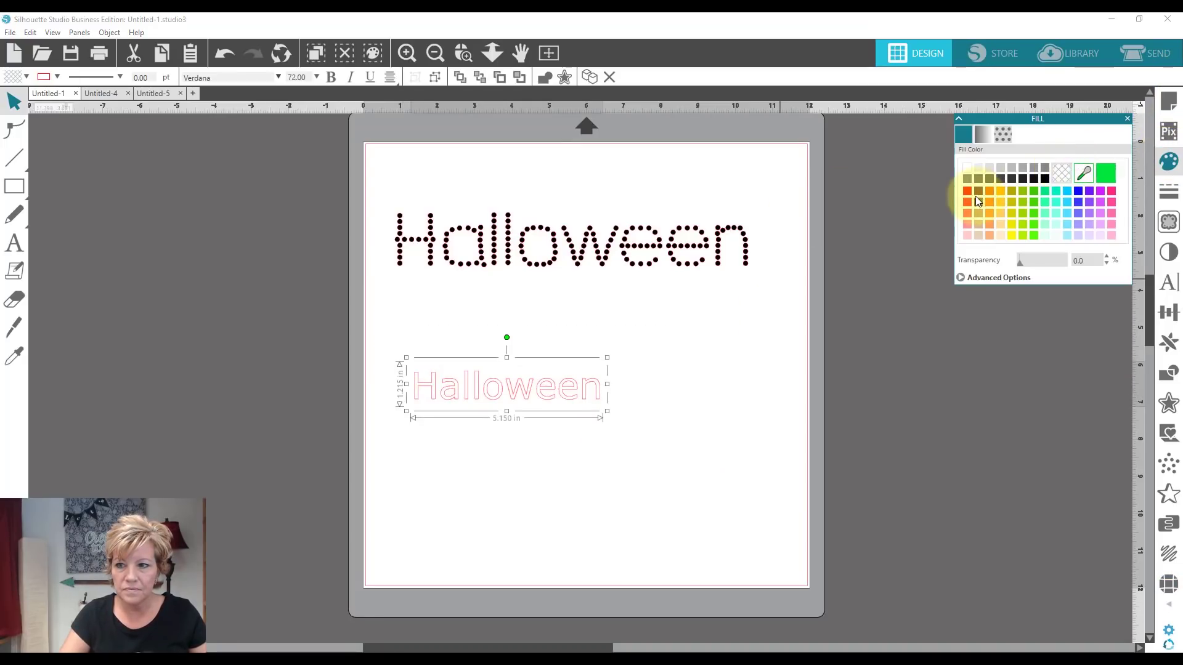
pyautogui.click(989, 192)
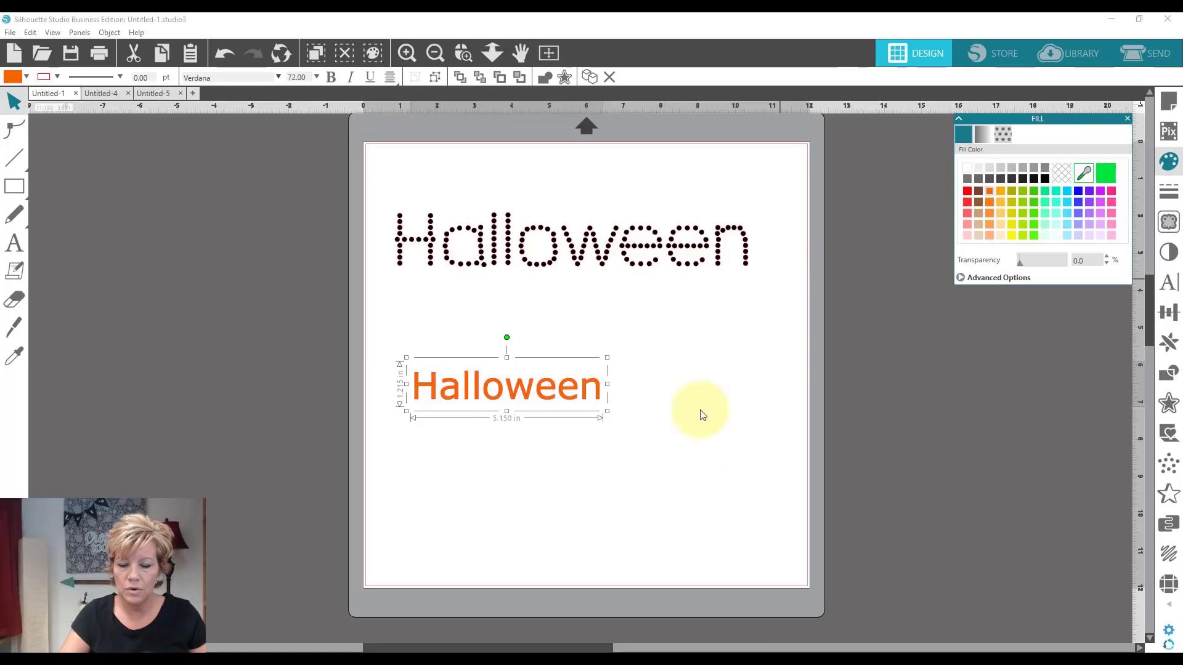
# Step: Enlarge the orange "Halloween" text to about 7.5 in wide and change its font to TRW 600 Fancy 2in RF
pyautogui.moveTo(607, 411); pyautogui.dragTo(689, 457)
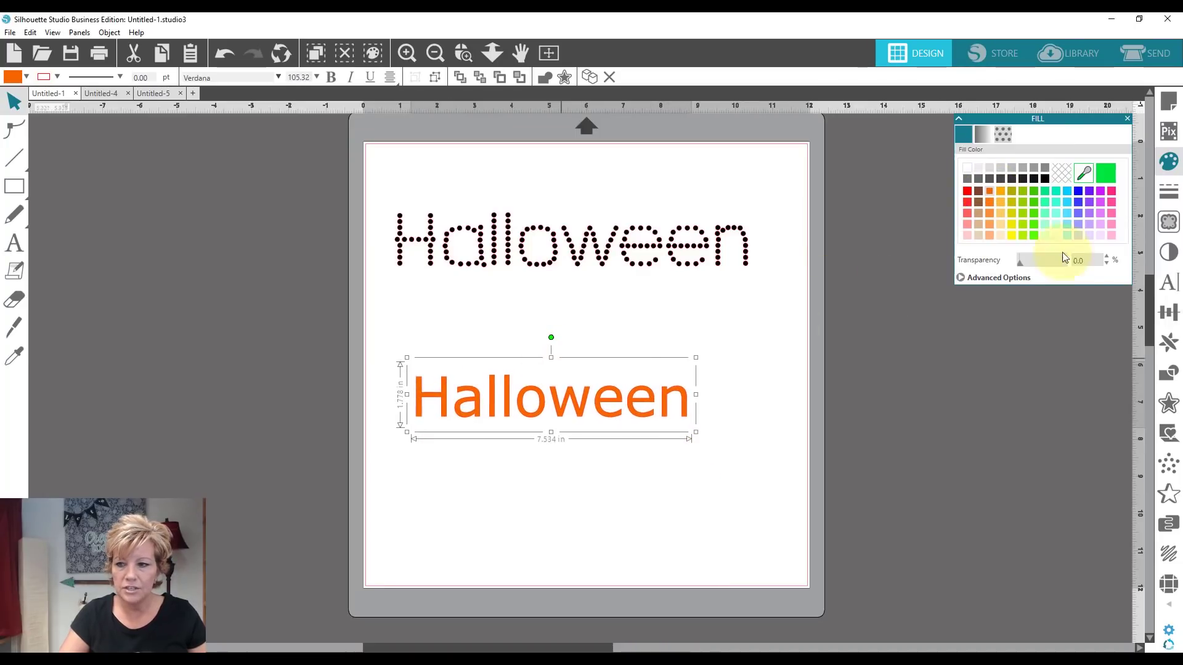
pyautogui.click(1169, 282)
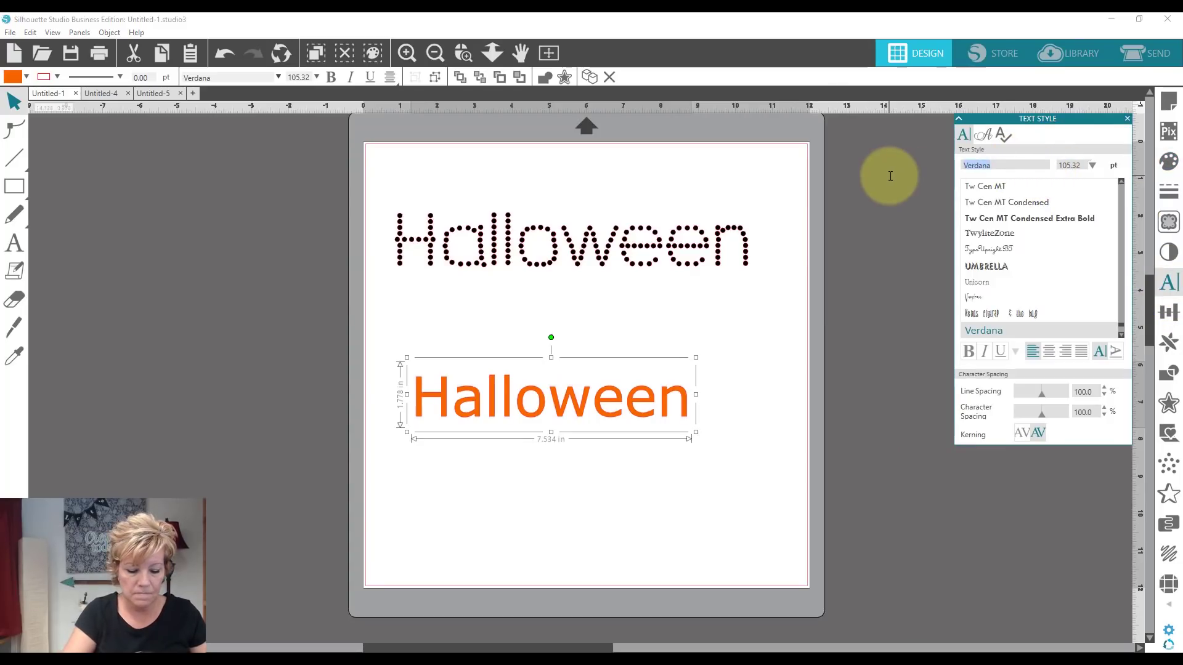
pyautogui.write('Vrw')
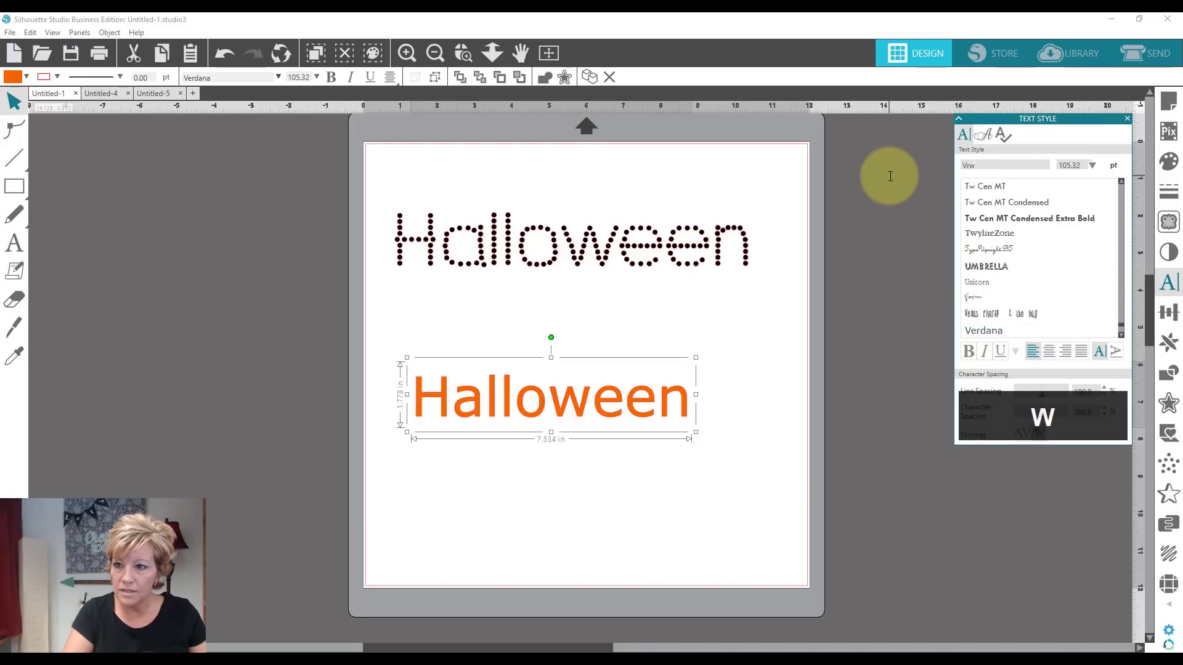
pyautogui.press('BackSpace')
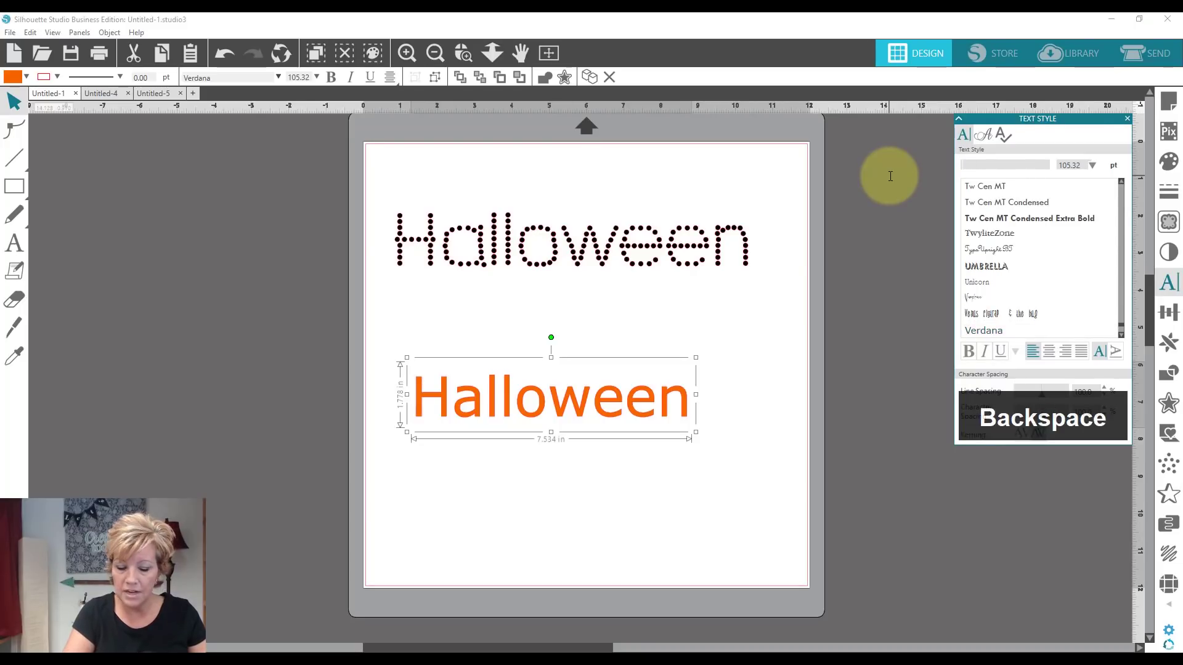
pyautogui.write('trw')
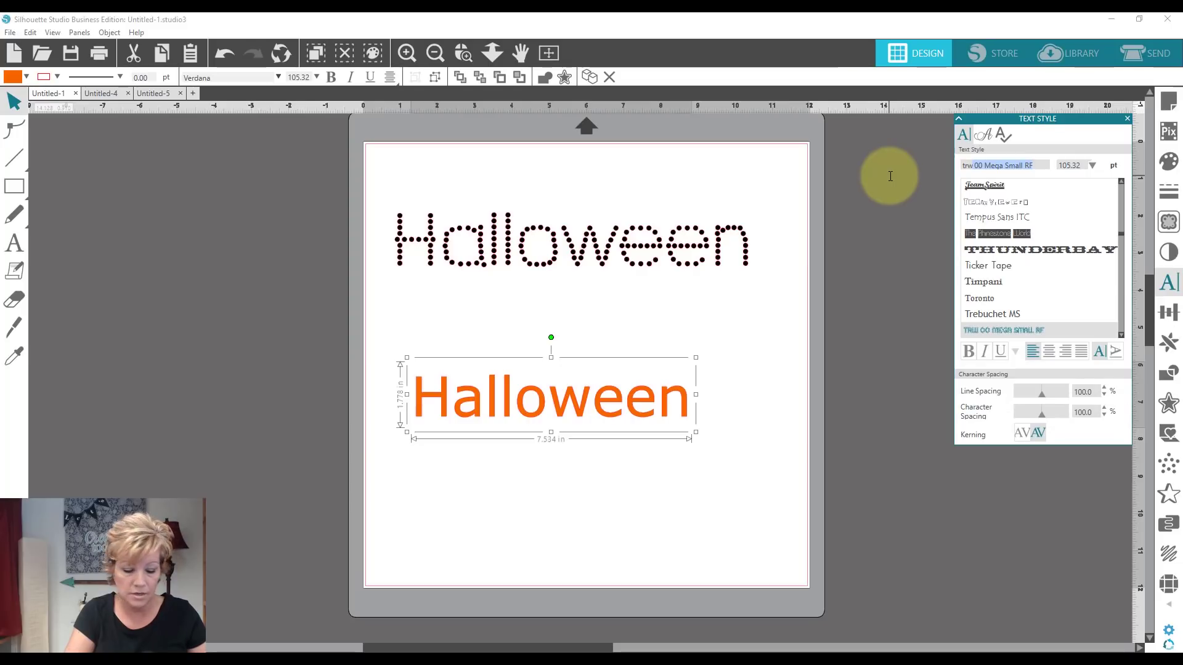
pyautogui.write(' 60')
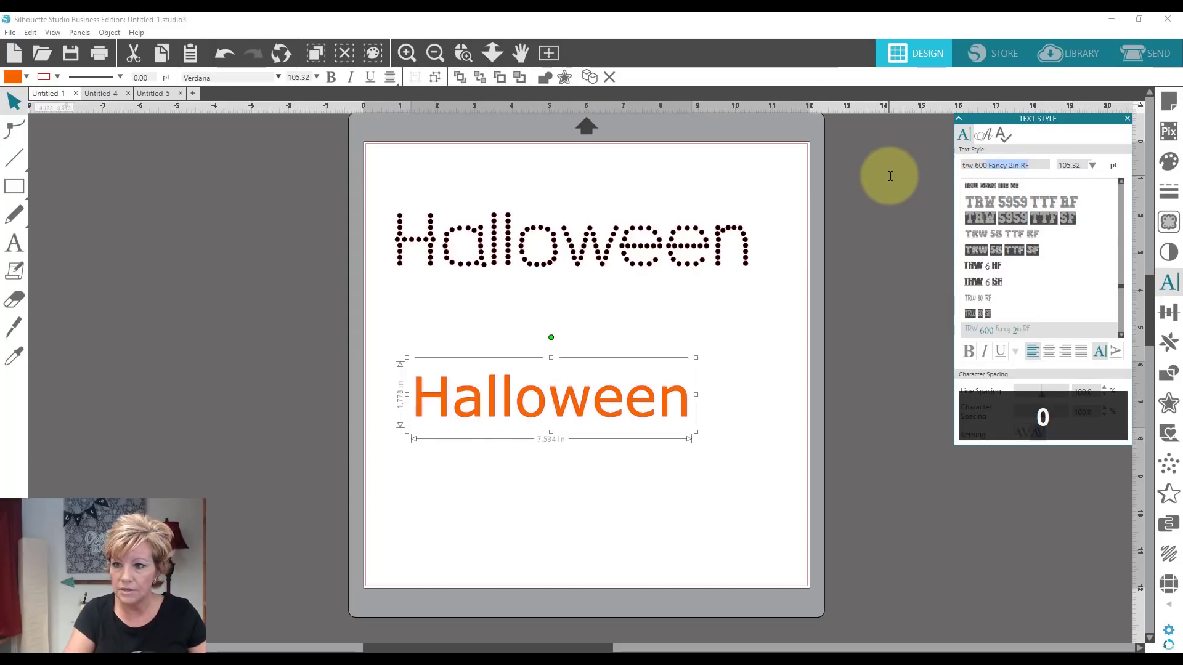
pyautogui.press('Return')
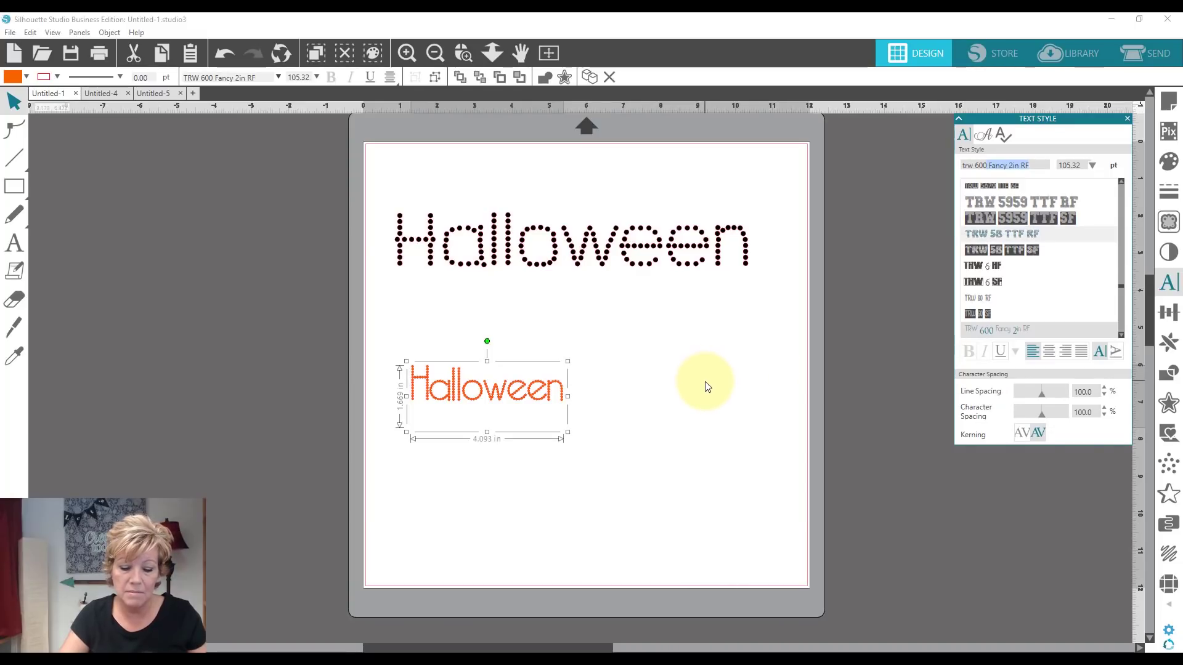
# Step: Set the orange "Halloween" text's font size to 229 pt
pyautogui.click(1073, 165)
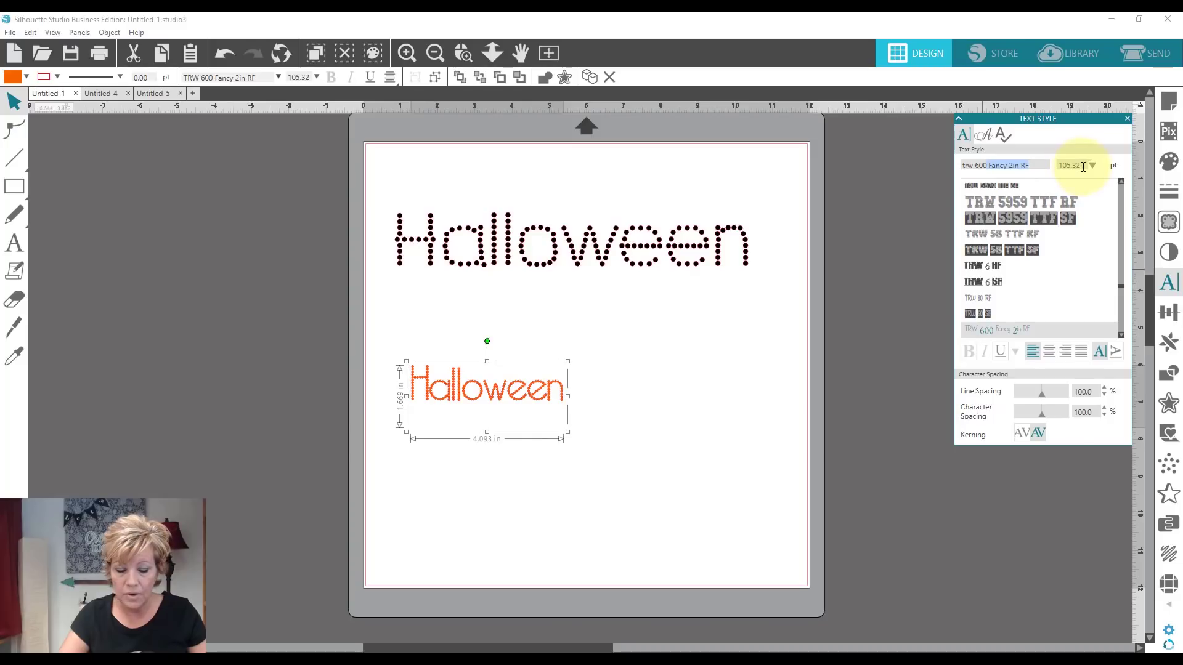
pyautogui.write('10')
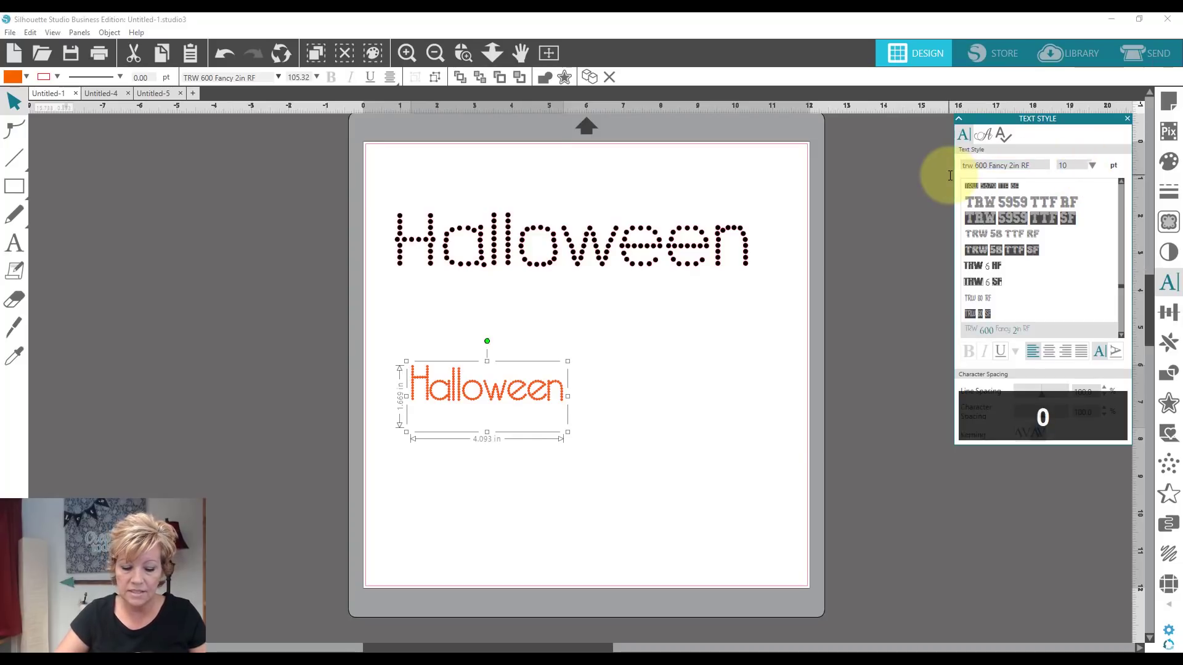
pyautogui.press('BackSpace')
pyautogui.press('BackSpace')
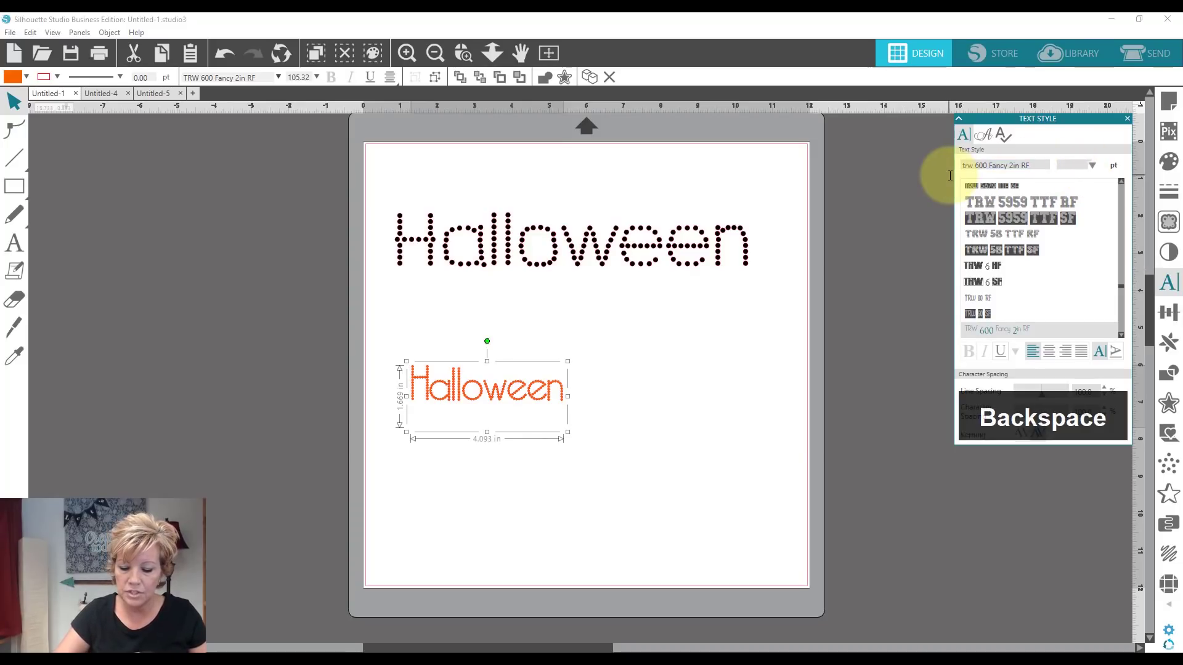
pyautogui.write('229')
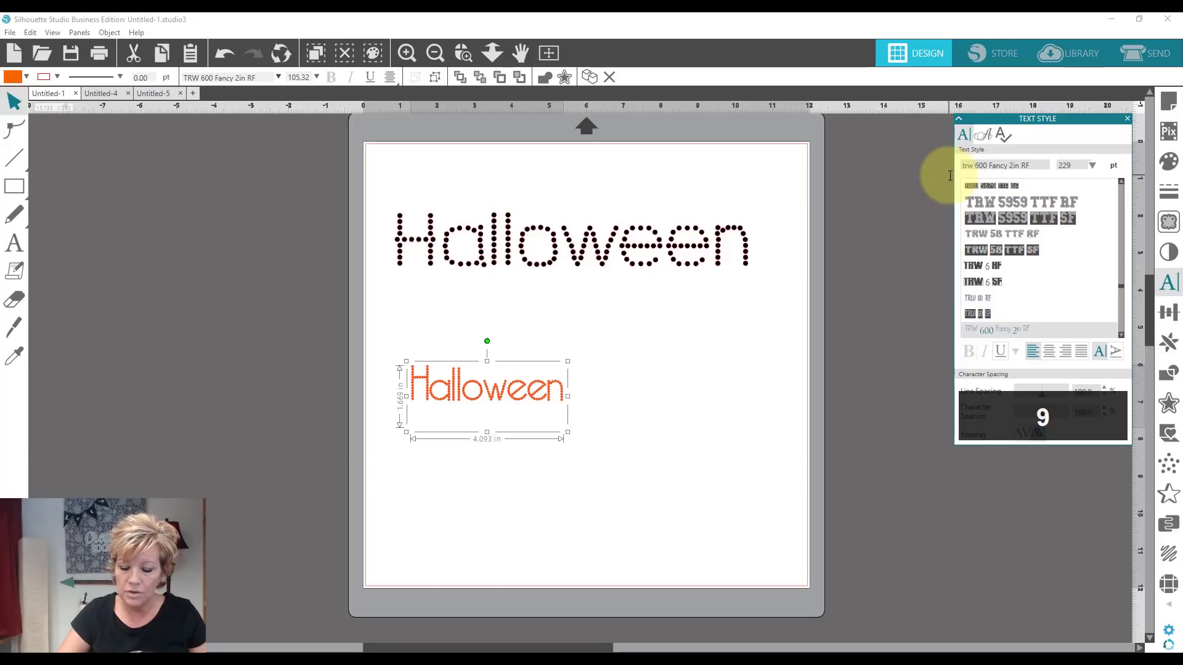
pyautogui.press('Return')
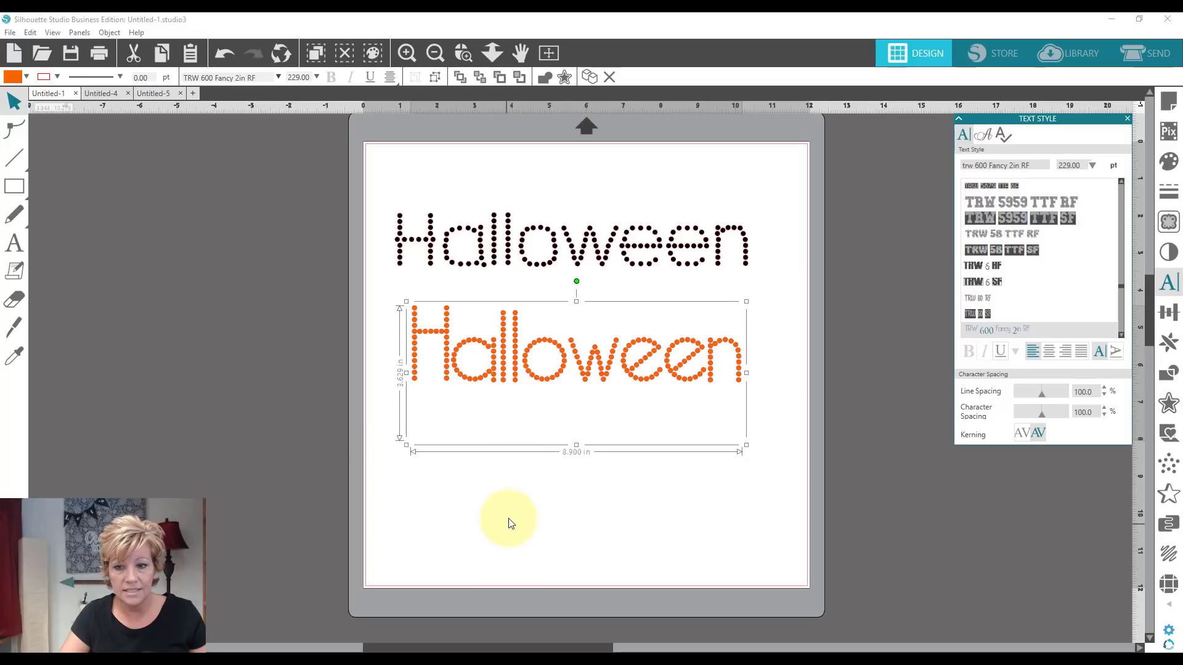
# Step: Draw a rectangle about 10.1 in wide and 3.1 in tall around the orange "Halloween" and fill it solid black
pyautogui.click(113, 286)
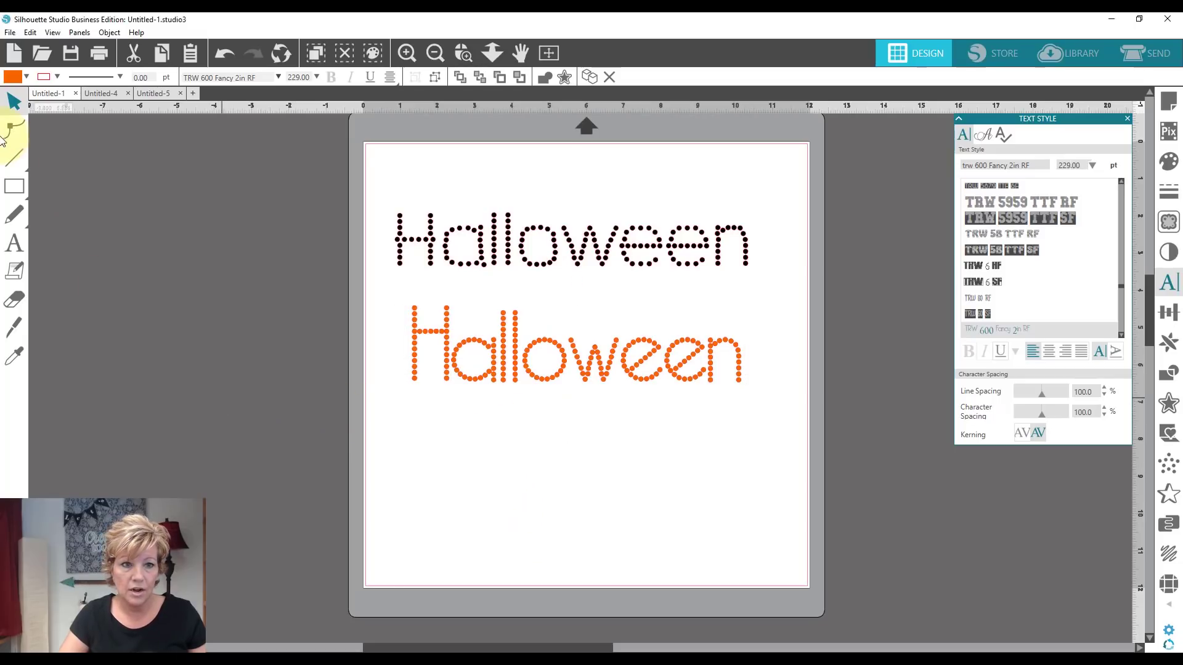
pyautogui.click(52, 184)
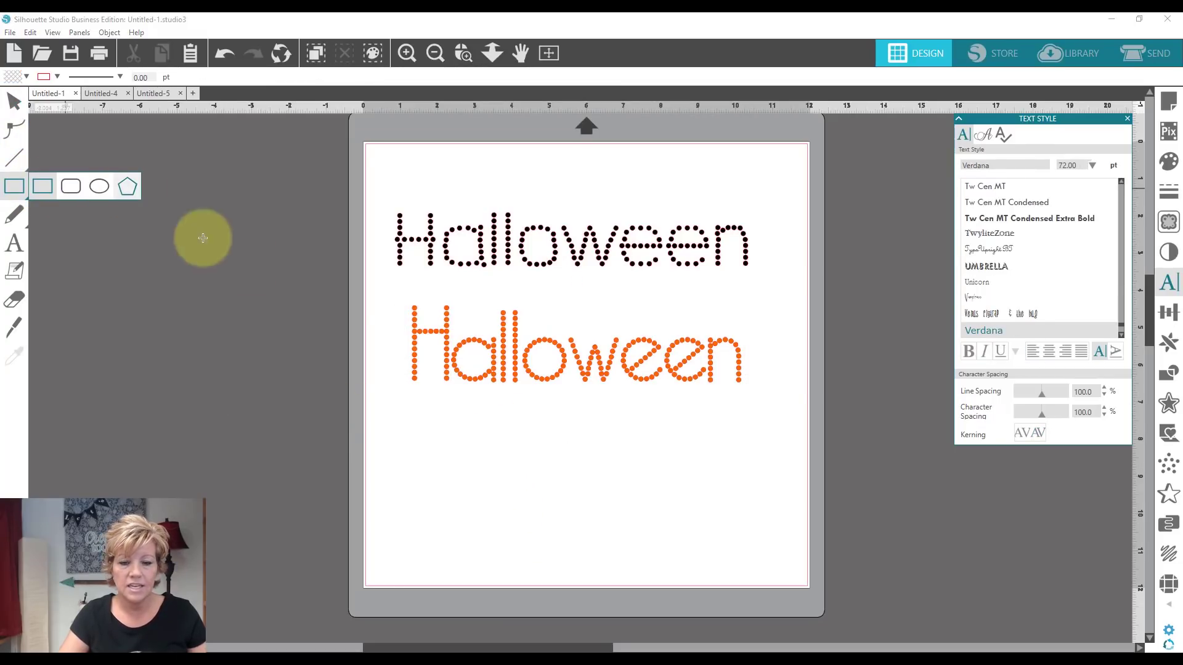
pyautogui.moveTo(399, 290); pyautogui.dragTo(774, 405)
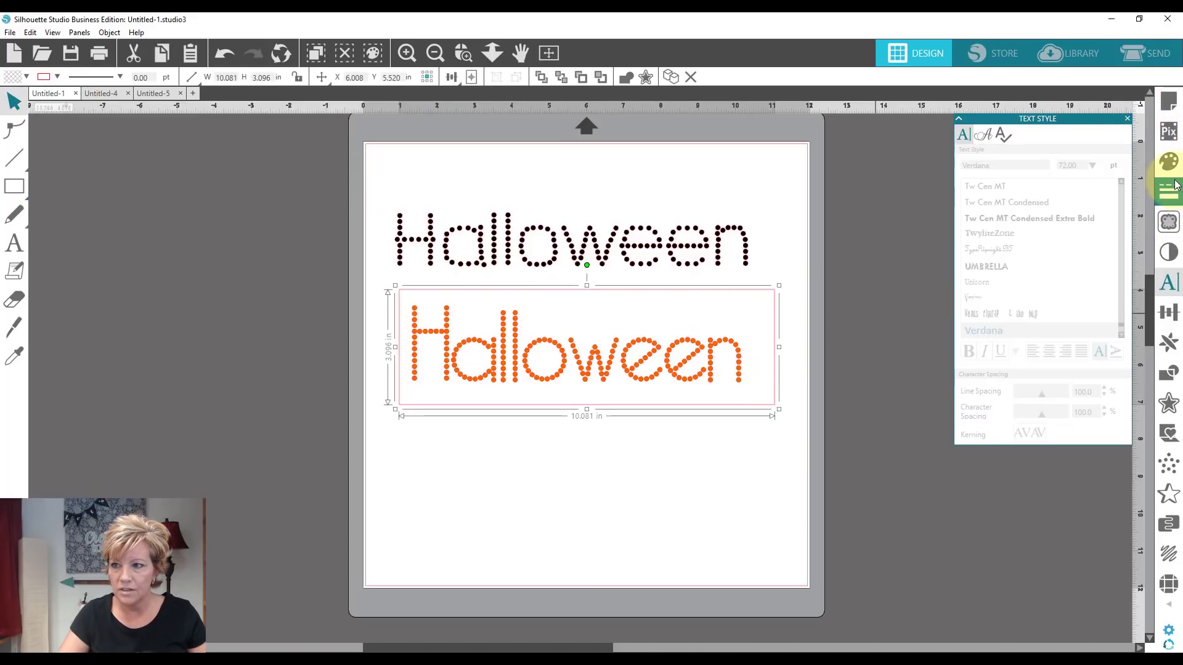
pyautogui.click(1169, 162)
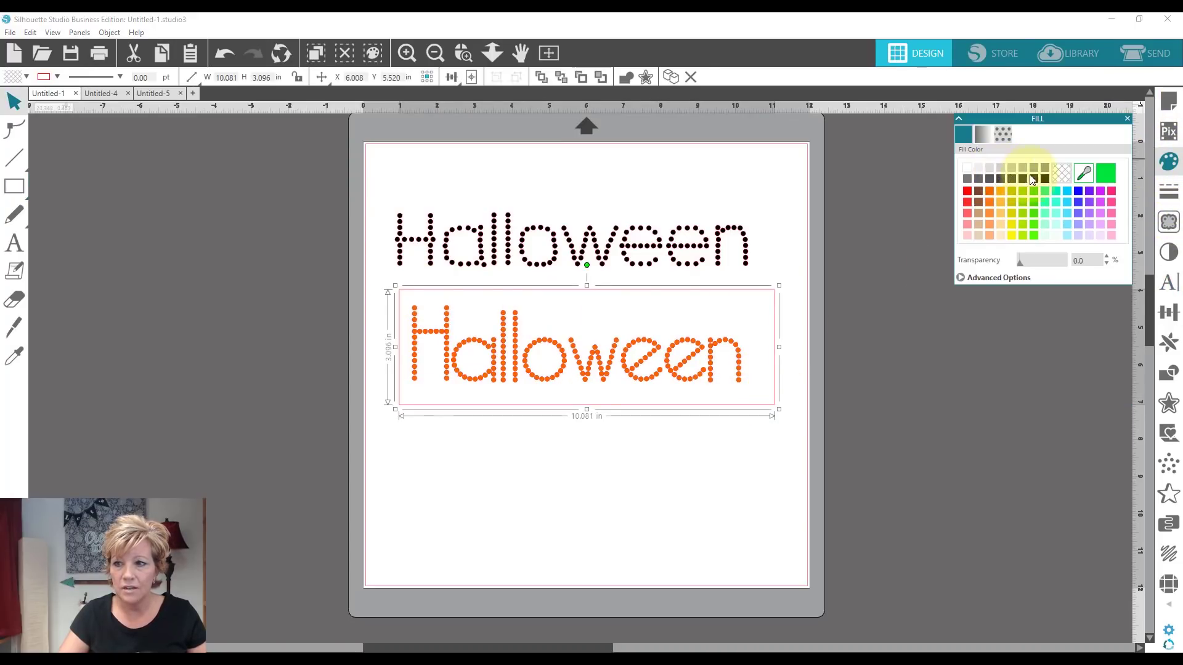
pyautogui.click(1045, 180)
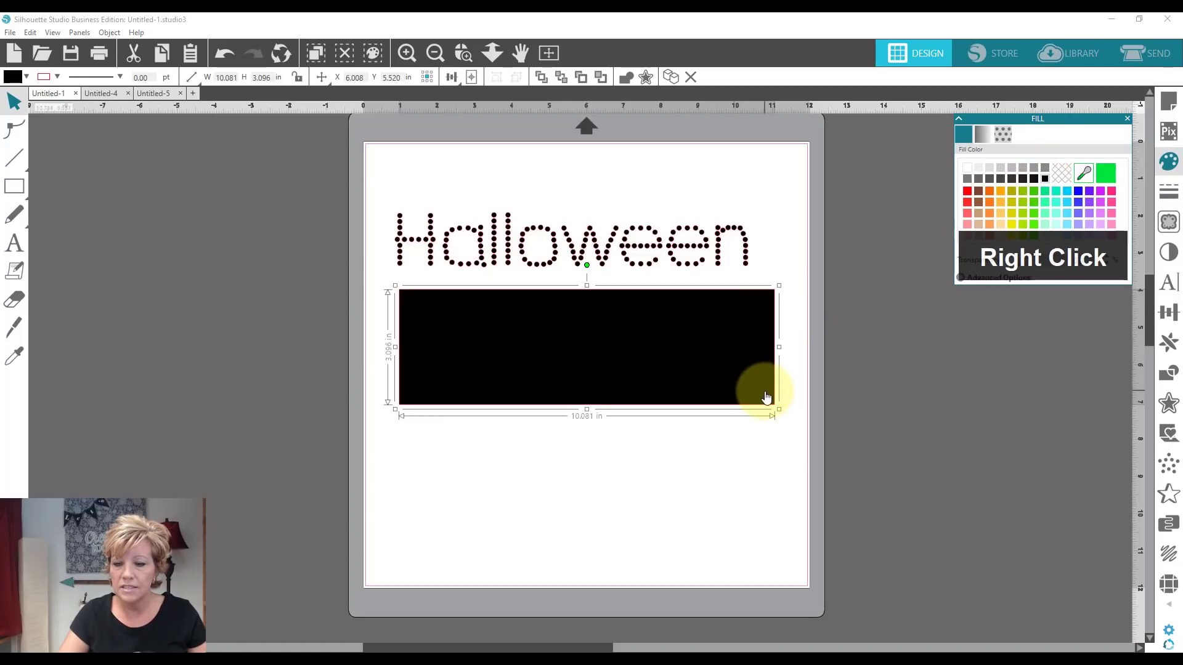
# Step: Send the black rectangle to the back, behind the orange "Halloween" lettering
pyautogui.rightClick(788, 439)
pyautogui.click(833, 357)
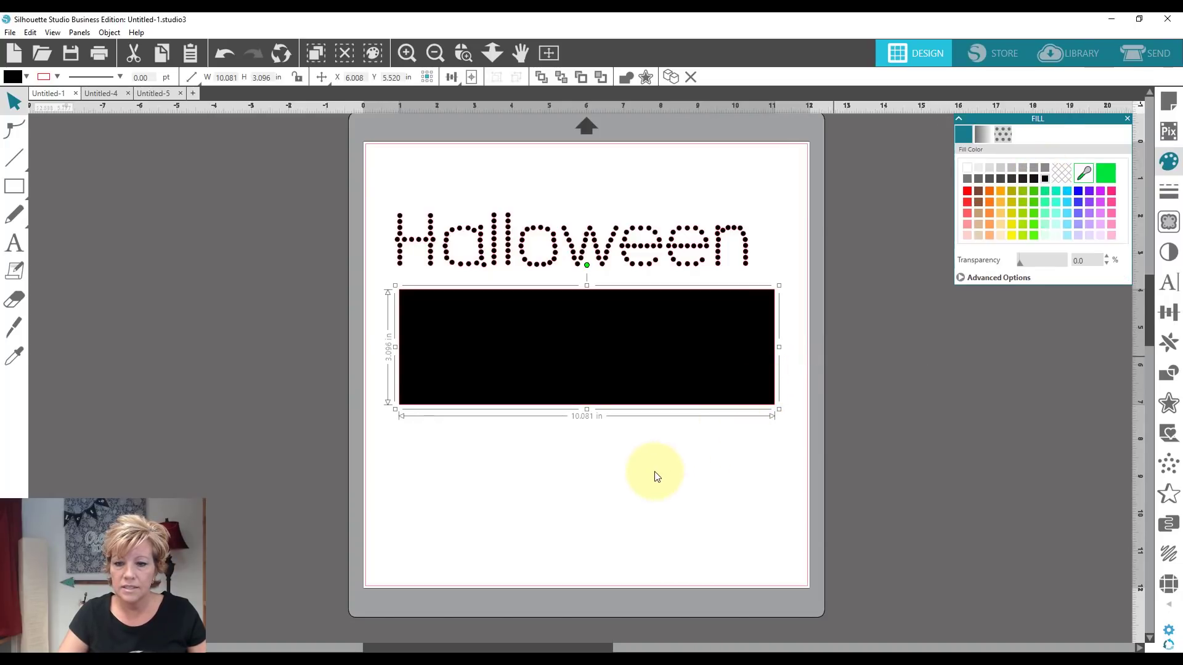
pyautogui.click(517, 467)
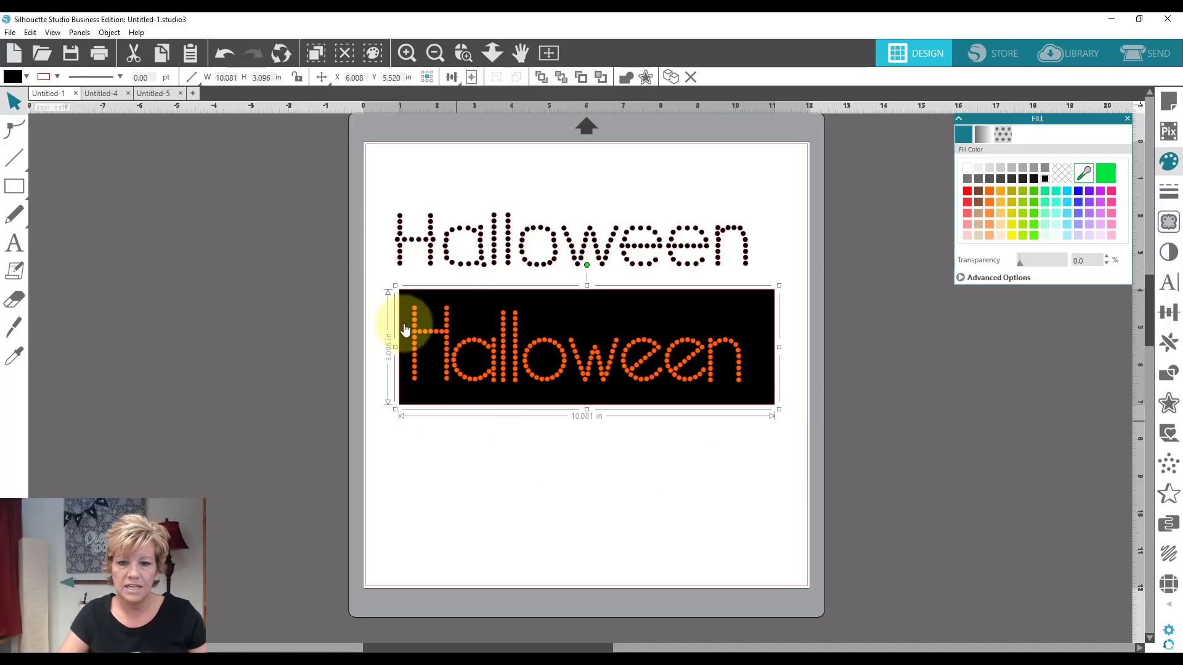
# Step: View the open Untitled-5 document and the TRW 600 Fancy font sample in Untitled-4
pyautogui.click(462, 52)
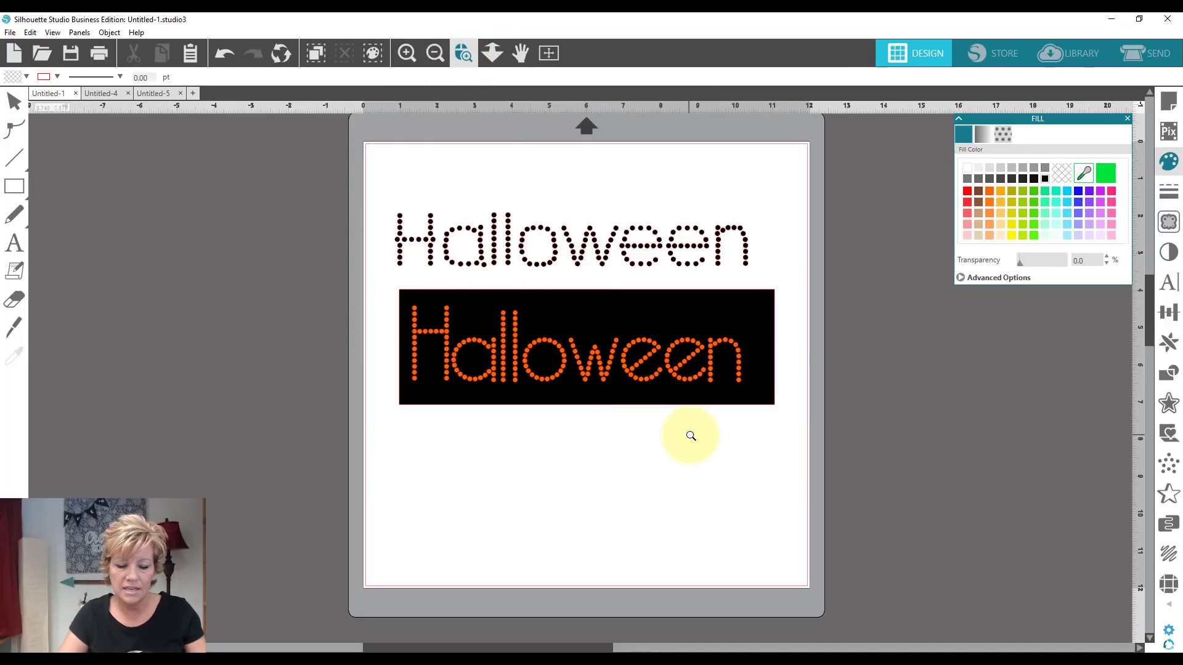
pyautogui.press('Escape')
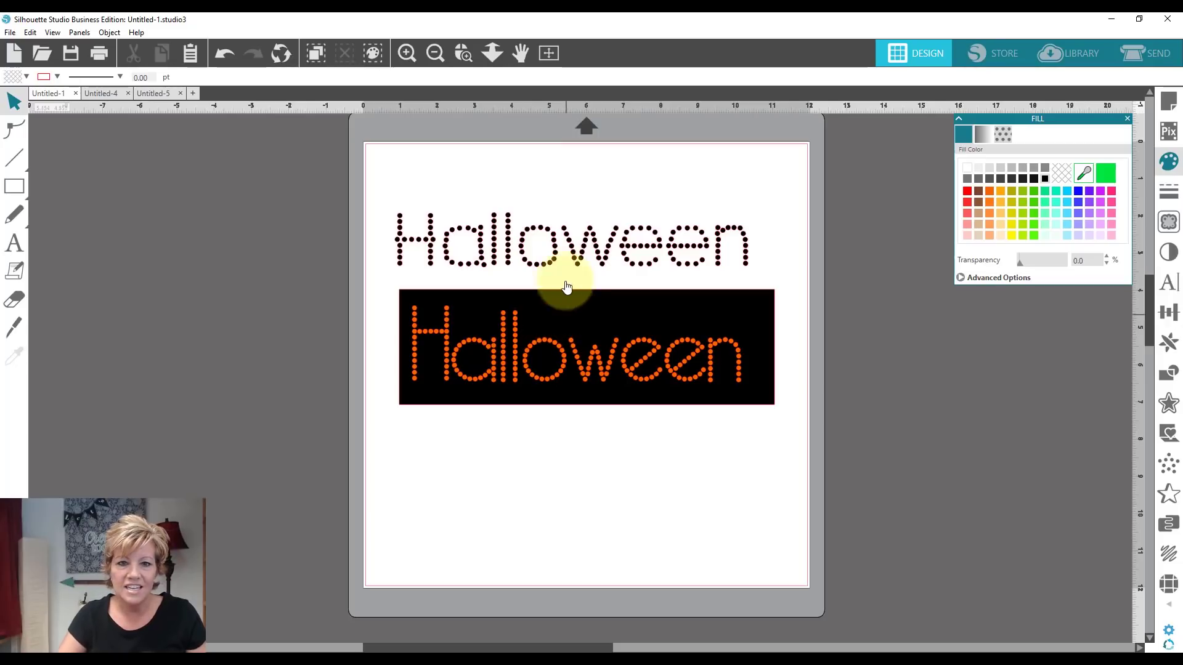
pyautogui.click(150, 92)
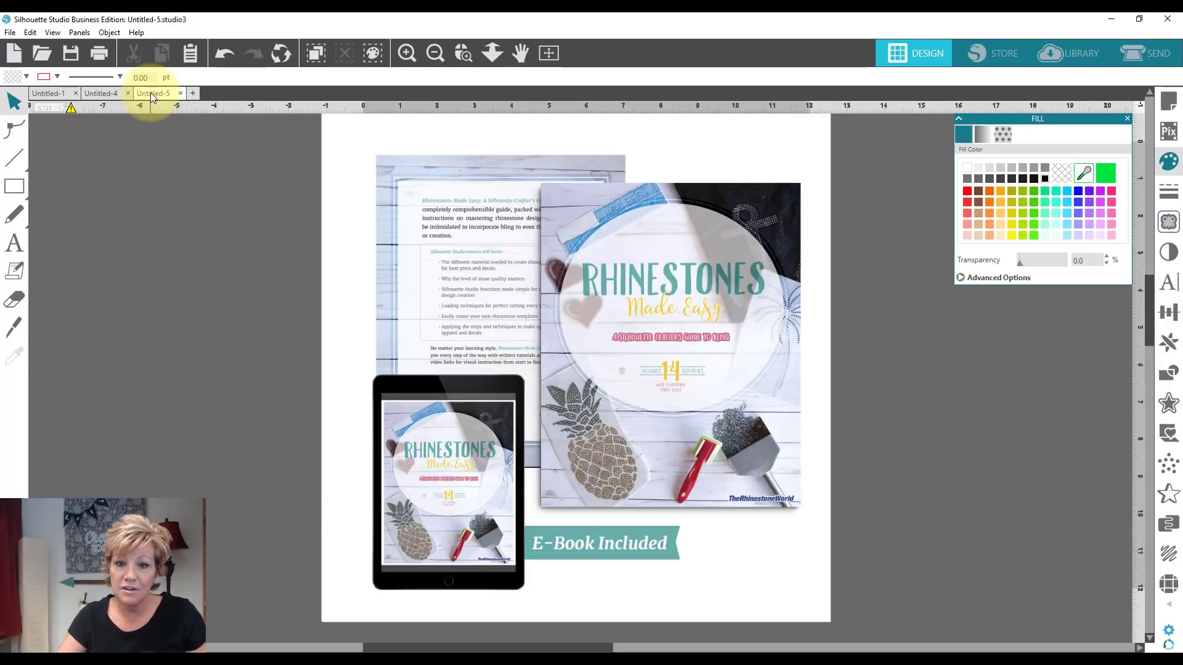
pyautogui.click(108, 93)
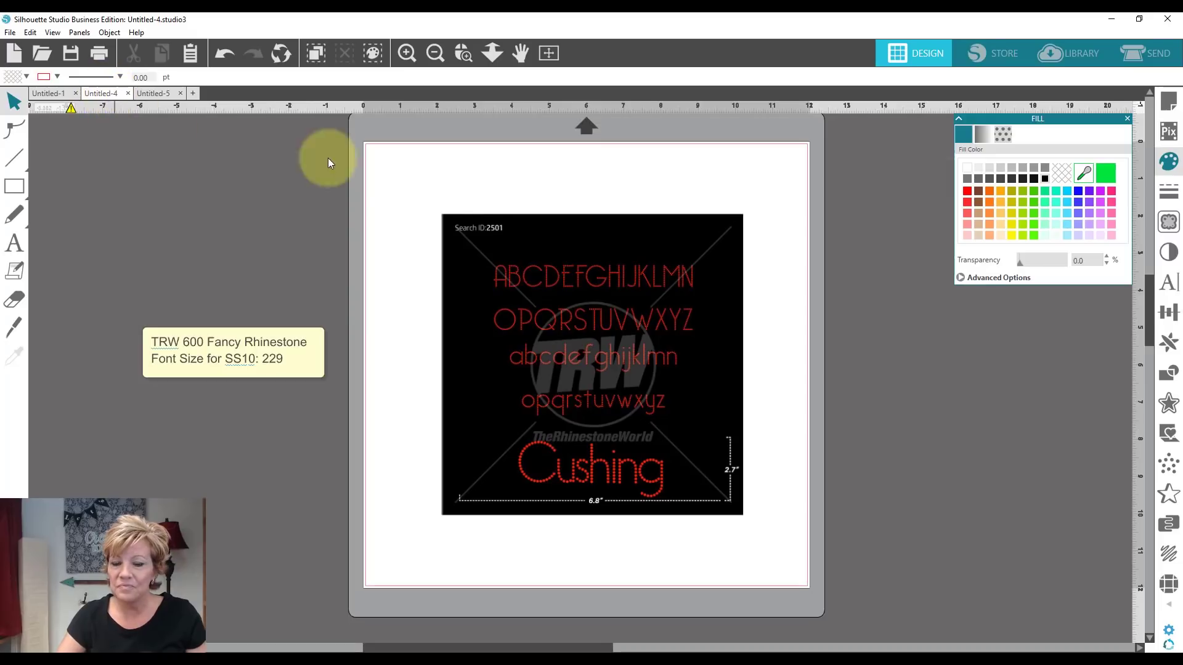